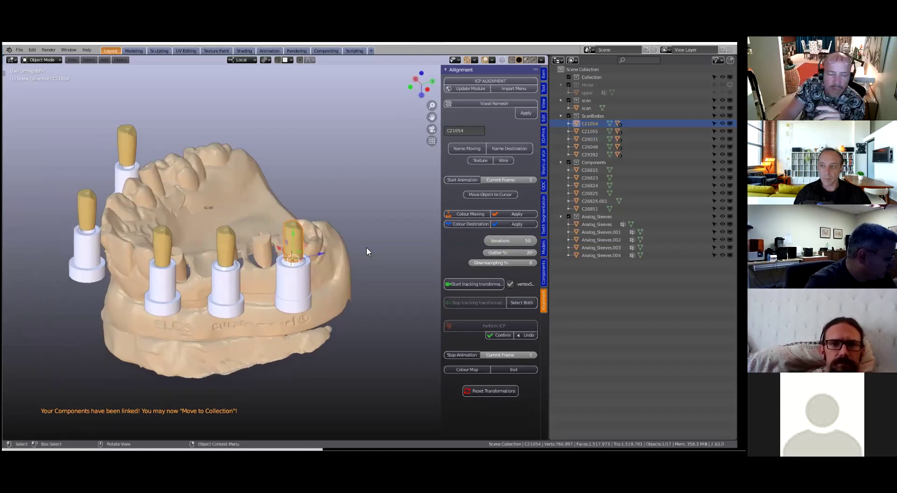
Step: Name scan body C21054 as the moving object and the jaw scan as the destination, and show the moving object's wireframe
middle_click_drag(336, 234, 333, 225)
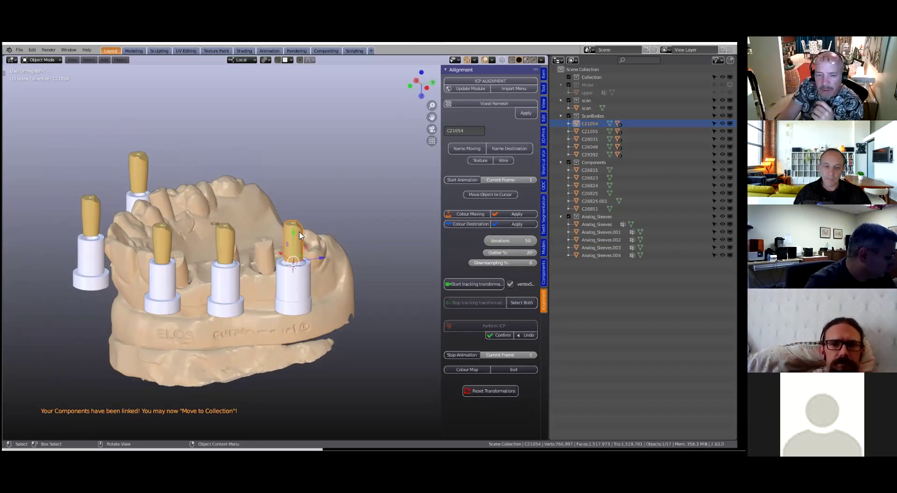
left_click(466, 148)
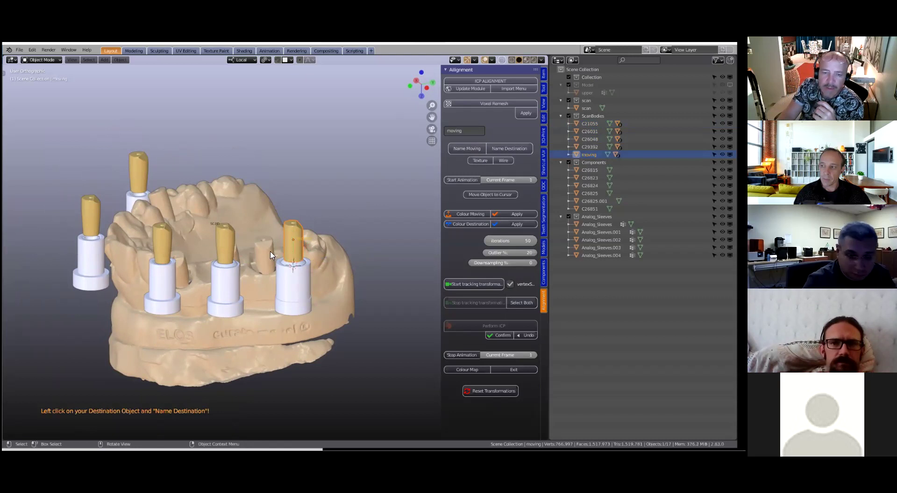
left_click(267, 256)
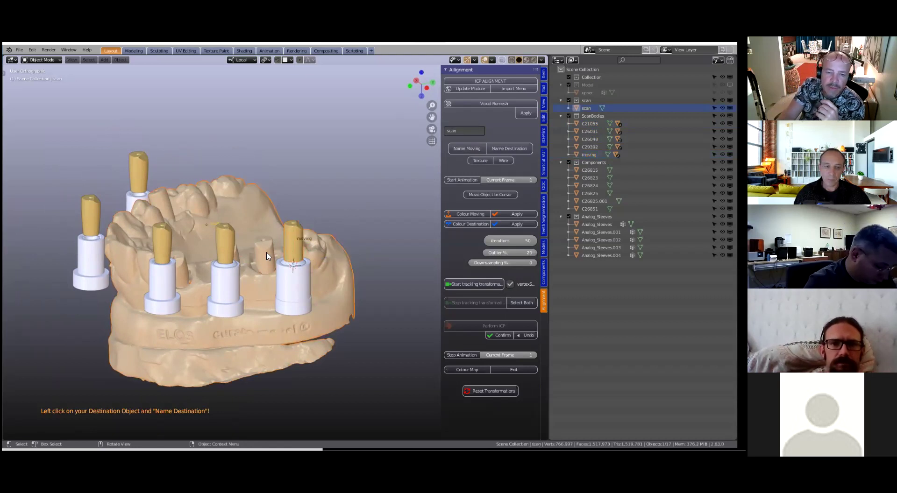
left_click(501, 149)
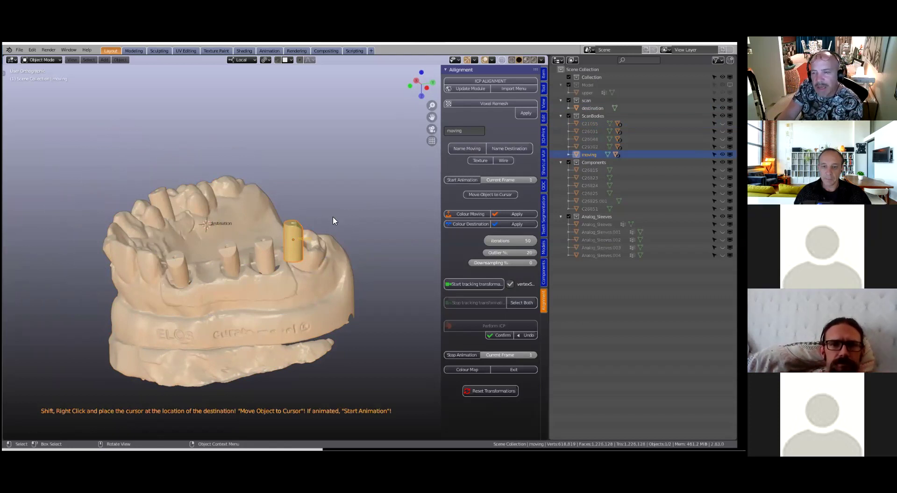
left_click(503, 161)
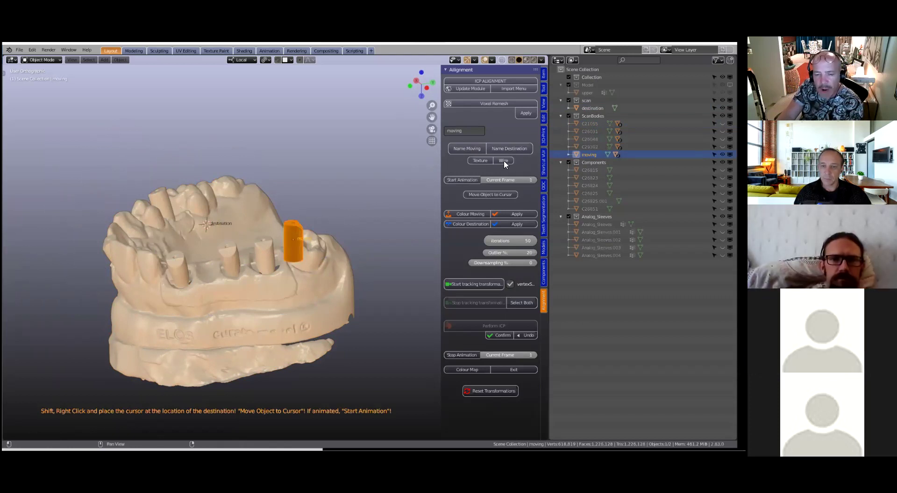
Step: Position the moving scan body over the nearest scanned post beside the molar and rotate it from above to roughly match the post
scroll(275, 247, "up", 5)
scroll(341, 269, "down", 2)
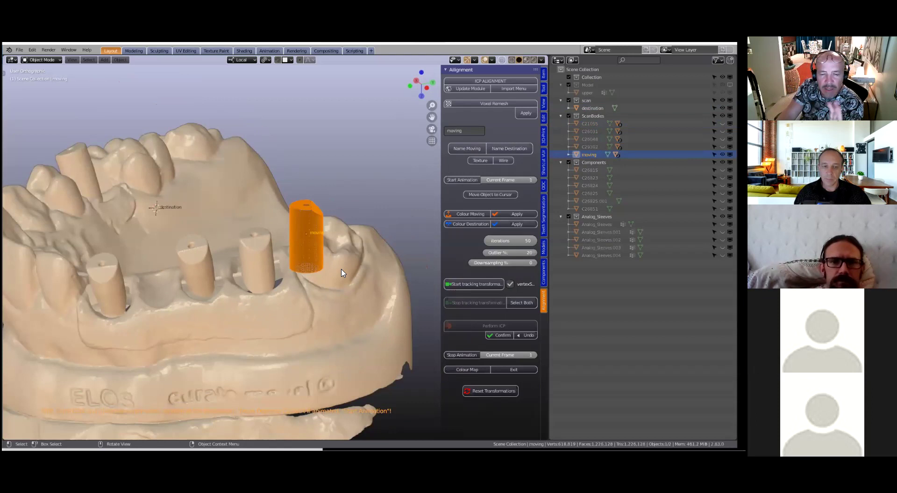
scroll(316, 254, "down", 2)
mouse_move(305, 235)
middle_mouse_down()
mouse_move(310, 281)
mouse_move(303, 262)
mouse_move(311, 255)
mouse_move(298, 239)
middle_mouse_up()
left_click_drag(297, 239, 287, 189)
key("r")
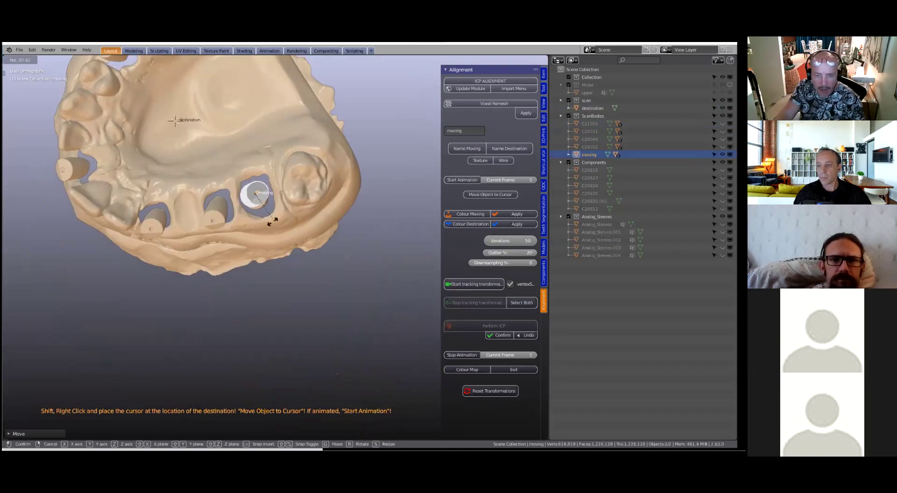
left_click(256, 231)
Step: Clip the view to the region around the post and move the scan body down over the scanned post
middle_click_drag(258, 255, 240, 176)
key("b")
left_click_drag(238, 146, 277, 346)
middle_click_drag(224, 264, 311, 285)
scroll(276, 253, "up", 4)
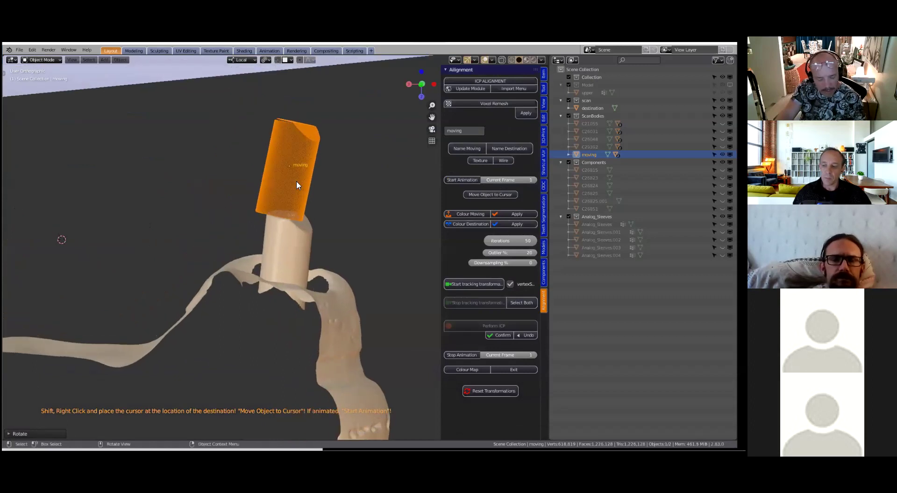
key("g")
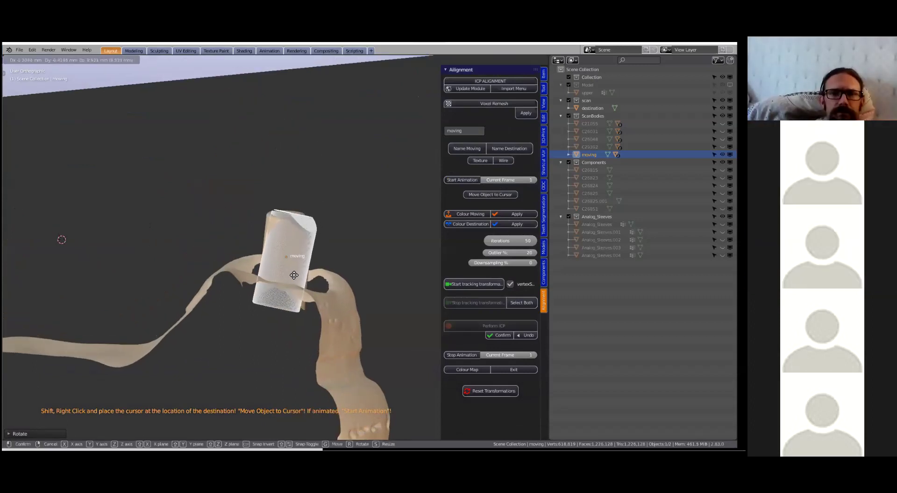
left_click(294, 267)
key("alt+b")
Step: Rotate and move the scan body in a second side view to match the post's tilt and position
middle_click_drag(262, 287, 298, 270)
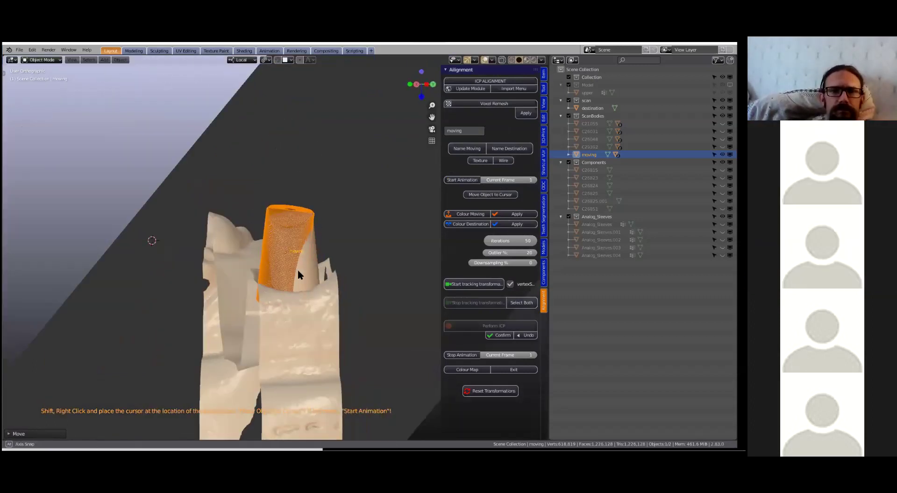
key("r")
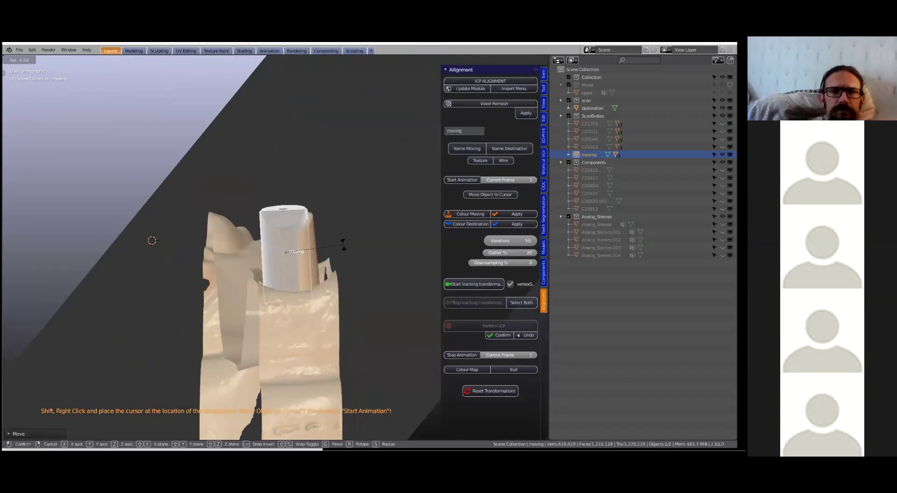
left_click(342, 244)
scroll(278, 278, "up", 3)
key("g")
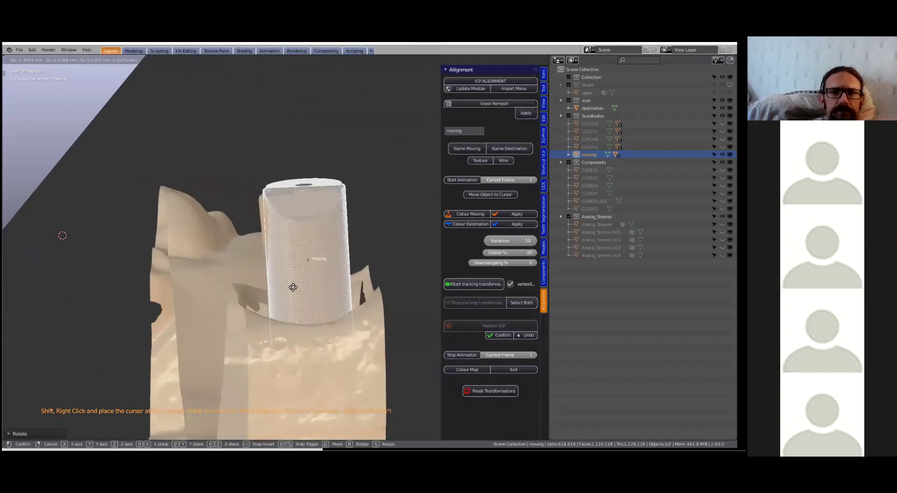
left_click(300, 296)
key("r")
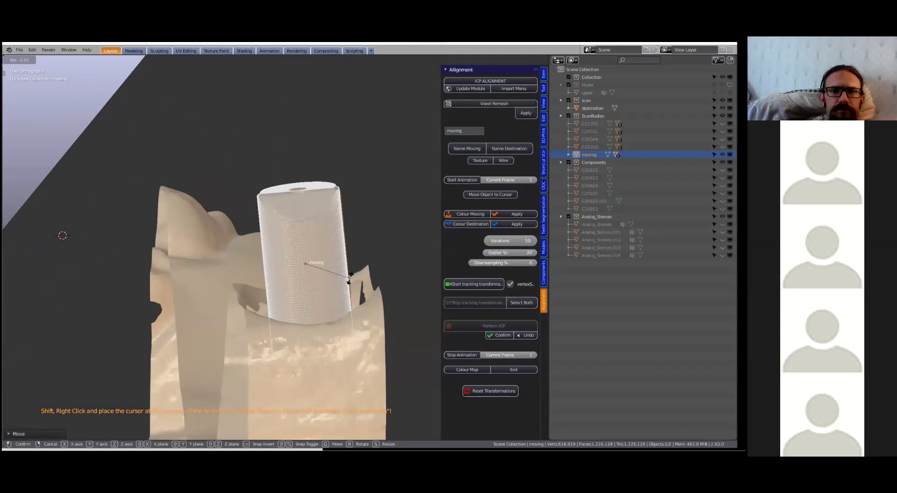
left_click(349, 279)
Step: Refine the scan body's position and tilt on the post with small moves and a slight rotation in an angled side view
middle_click_drag(290, 294, 314, 280)
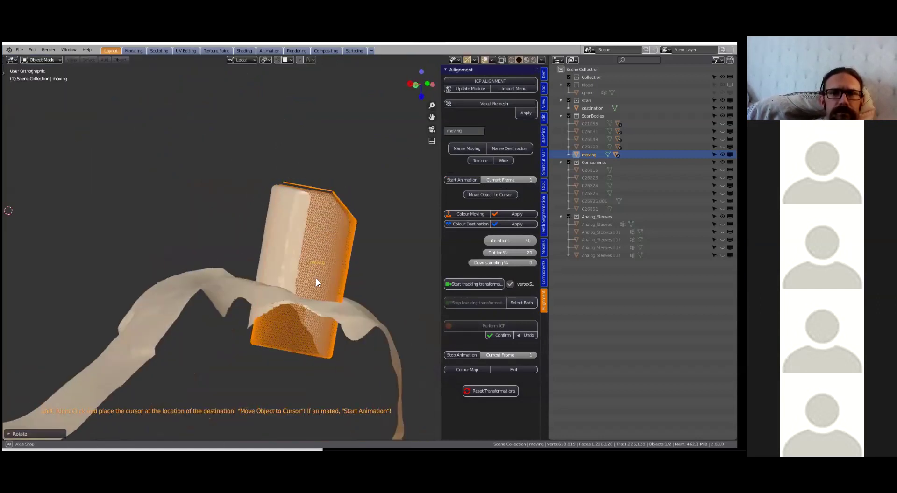
scroll(313, 279, "up", 2)
key("g")
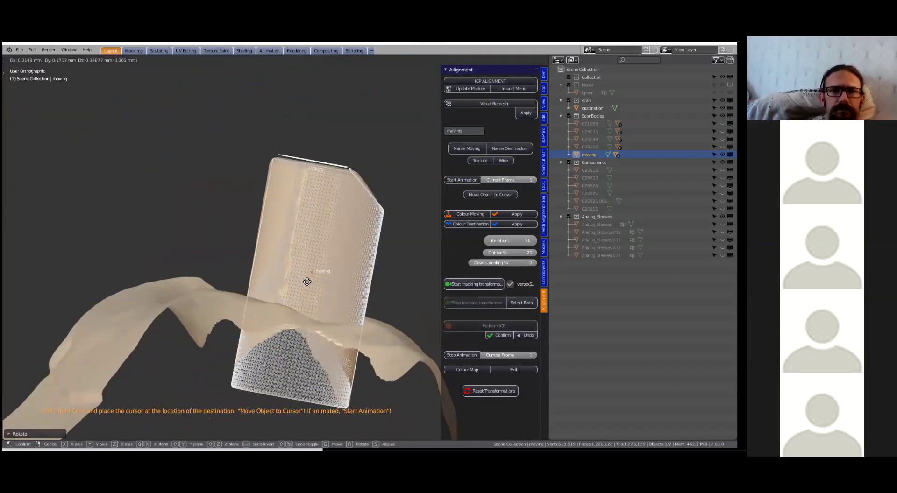
left_click(307, 280)
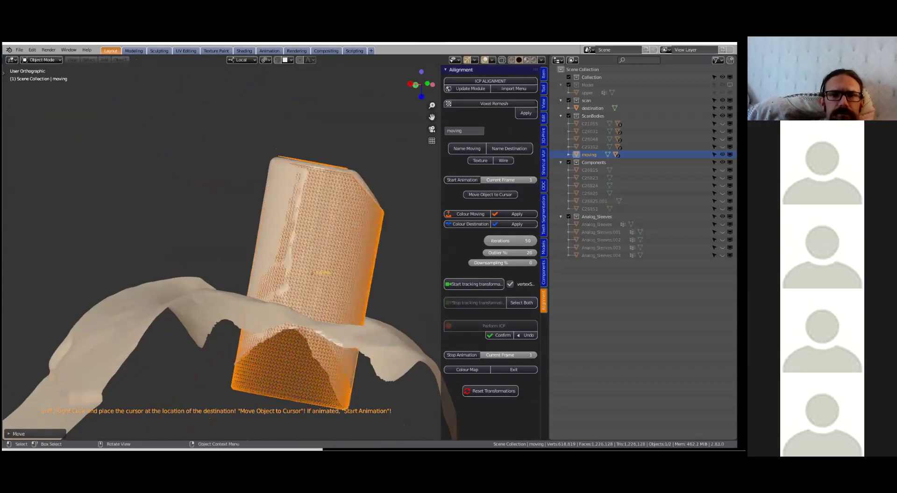
key("r")
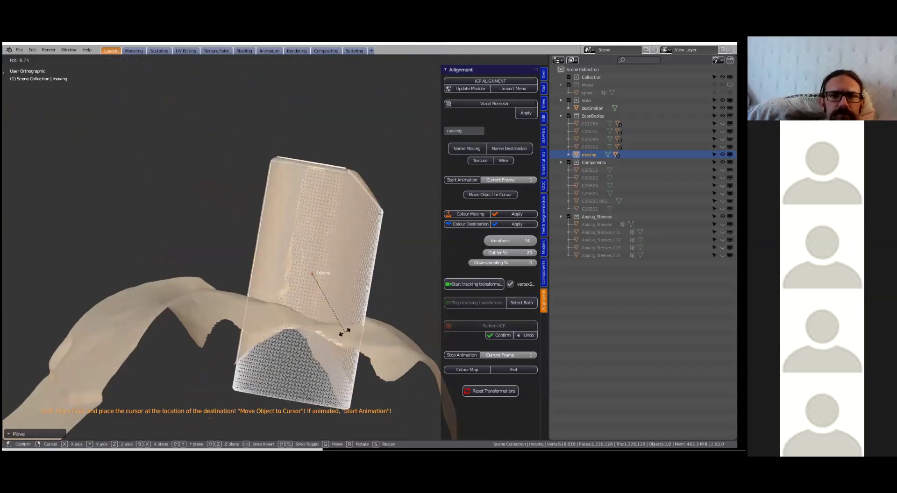
left_click(340, 284)
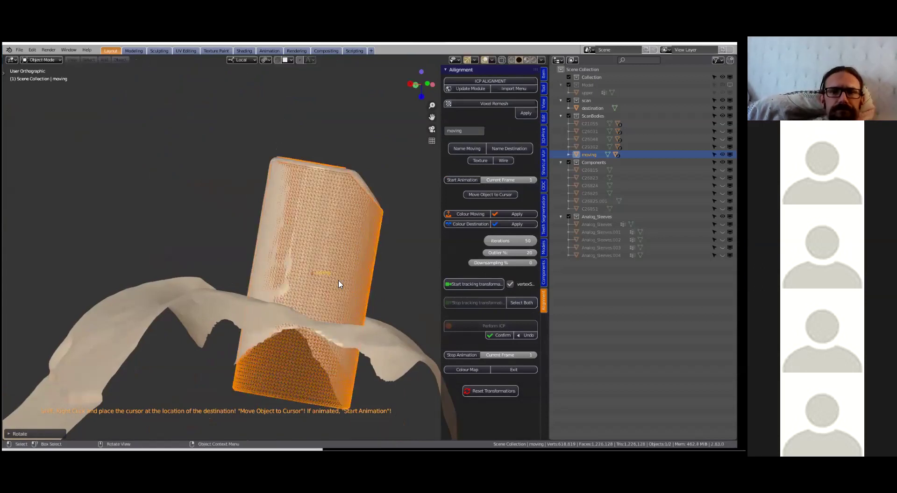
key("g")
left_click(325, 241)
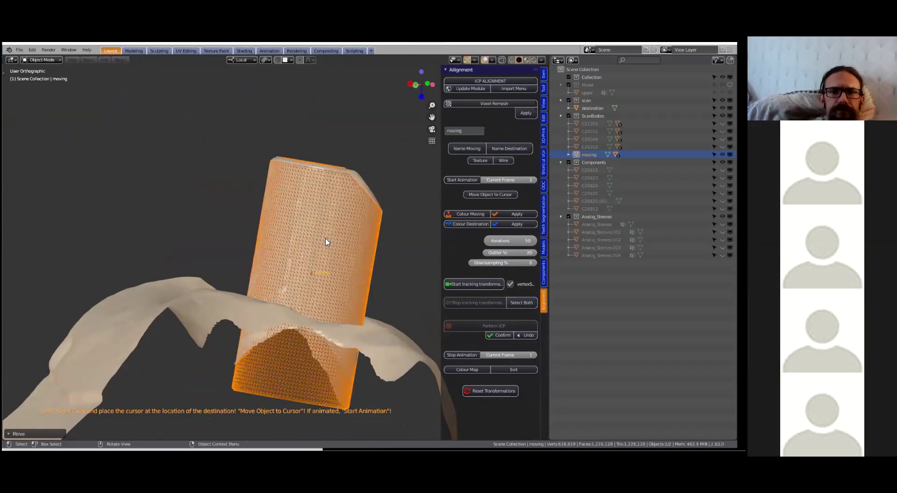
Step: Rotate the scan body around its long axis from above so its bevelled face lines up with the post's bevel
scroll(344, 225, "down", 3)
middle_click_drag(345, 216, 351, 310)
scroll(396, 313, "up", 2)
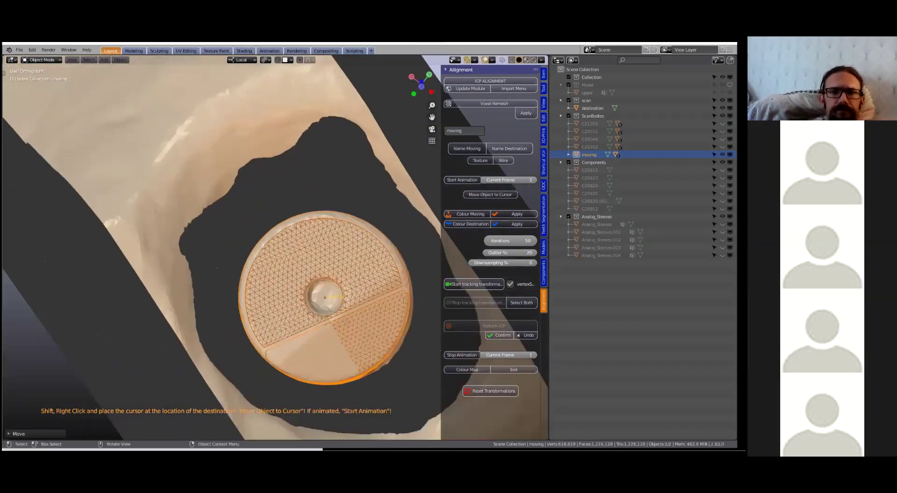
key("r")
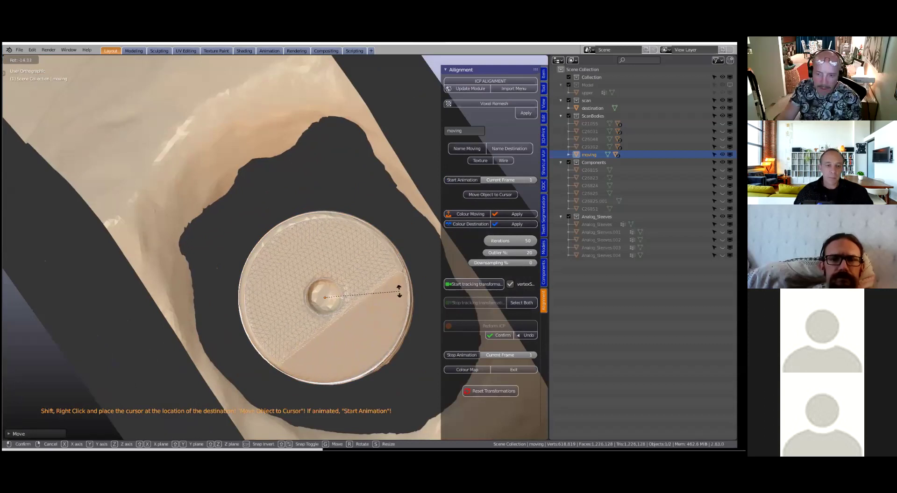
left_click(348, 329)
Step: Examine the overlap between the scan body's mesh and the scanned post up close
middle_click_drag(348, 330, 362, 264)
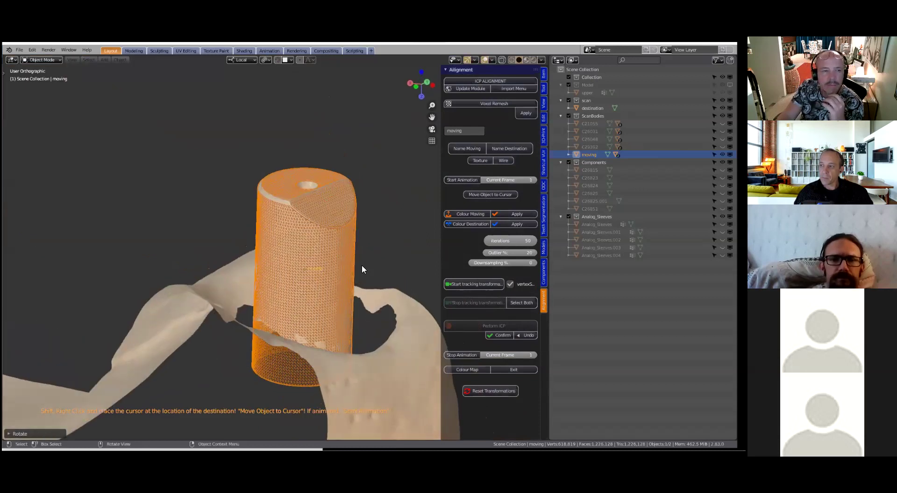
scroll(361, 264, "up", 1)
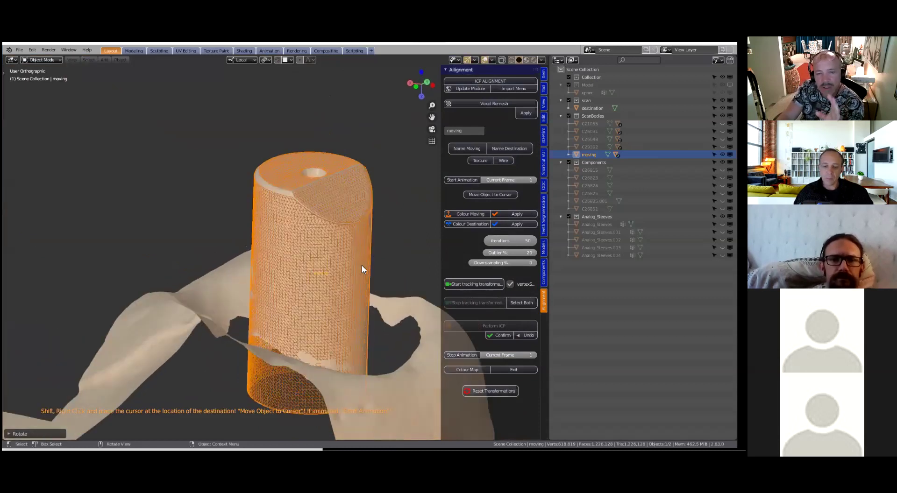
mouse_move(348, 236)
middle_mouse_down()
mouse_move(375, 219)
mouse_move(336, 241)
middle_mouse_up()
scroll(336, 241, "up", 2)
scroll(335, 241, "up", 1)
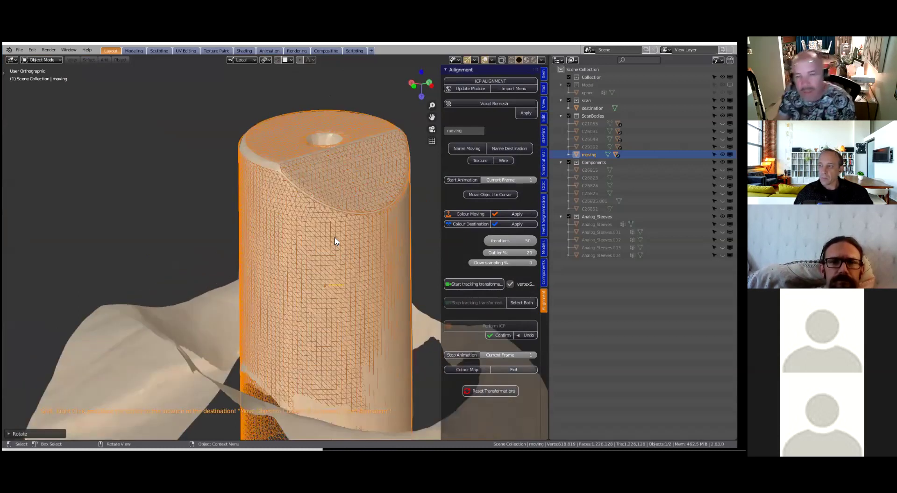
scroll(335, 241, "up", 1)
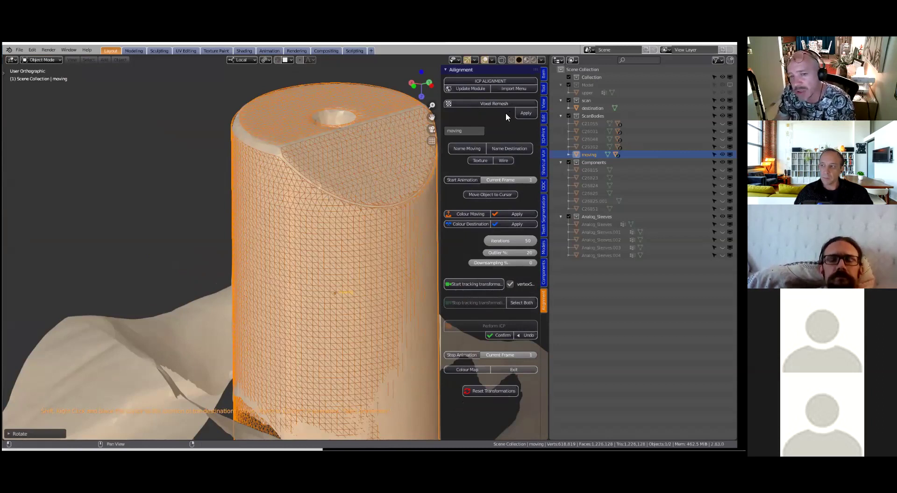
scroll(318, 307, "down", 3)
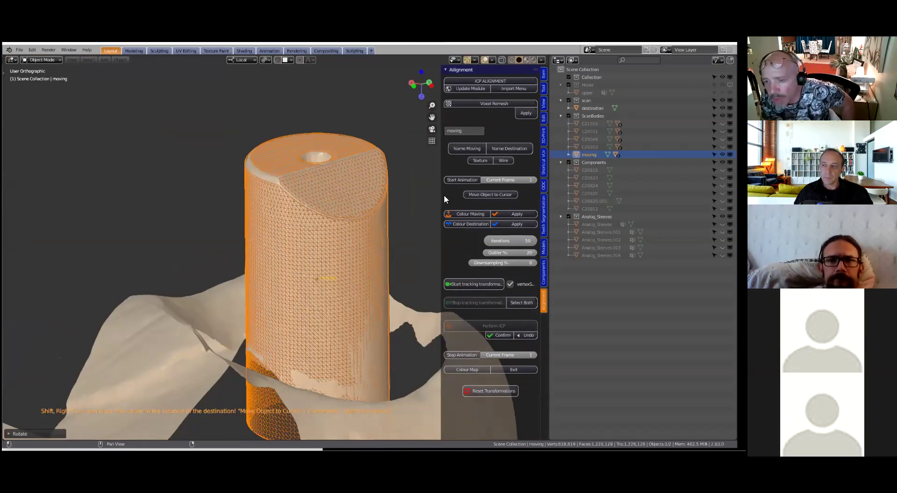
Step: Widen the Alignment sidebar so its option labels are fully readable
left_click_drag(440, 200, 406, 214)
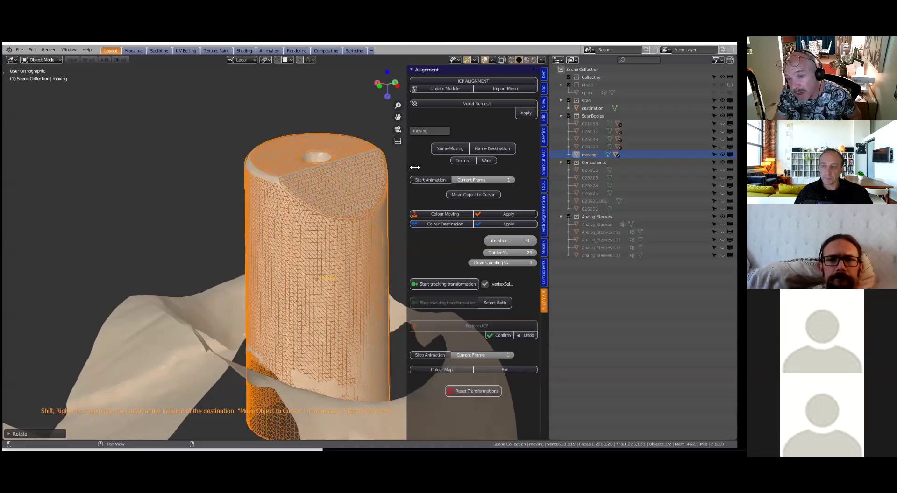
left_click_drag(405, 167, 414, 174)
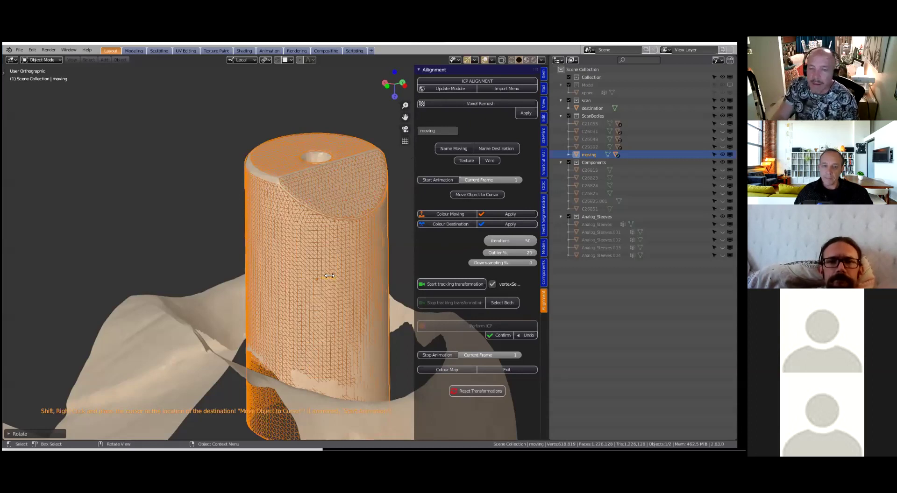
scroll(330, 276, "down", 2)
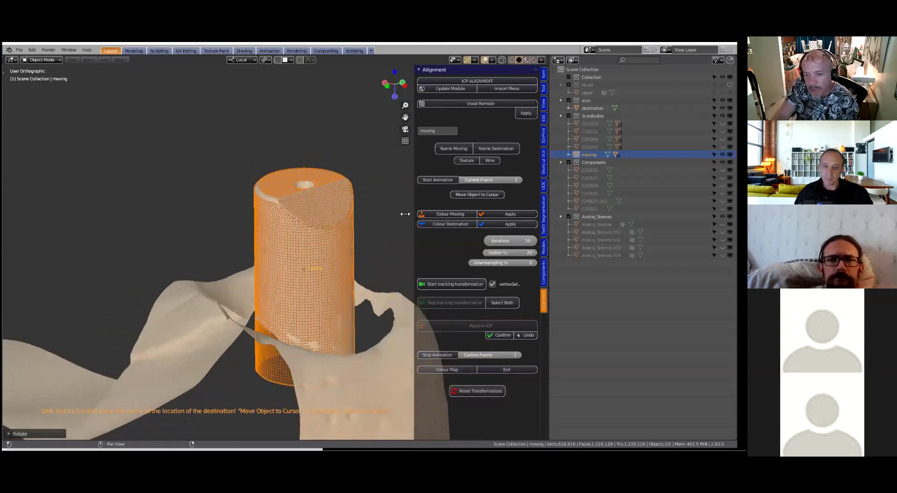
Step: Start Colour Moving and circle-select the faces on the scan body's top and bevel
left_click(449, 217)
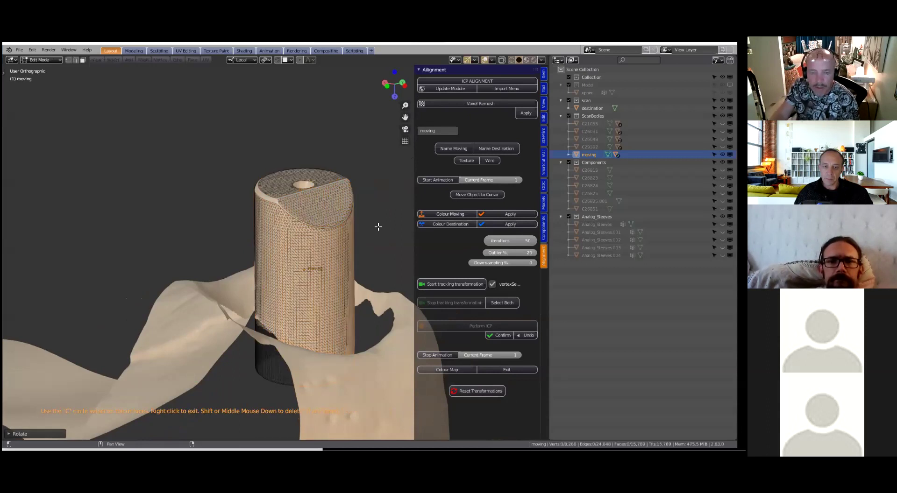
scroll(358, 216, "up", 1)
mouse_move(348, 186)
middle_mouse_down()
mouse_move(366, 183)
mouse_move(330, 196)
middle_mouse_up()
key("c")
mouse_move(366, 183)
left_mouse_down()
mouse_move(280, 194)
mouse_move(357, 162)
mouse_move(276, 196)
mouse_move(367, 198)
left_mouse_up()
right_click(290, 256)
Step: Extend the circle selection to the faces around the upper rim on another side of the scan body
middle_click_drag(297, 237, 390, 300)
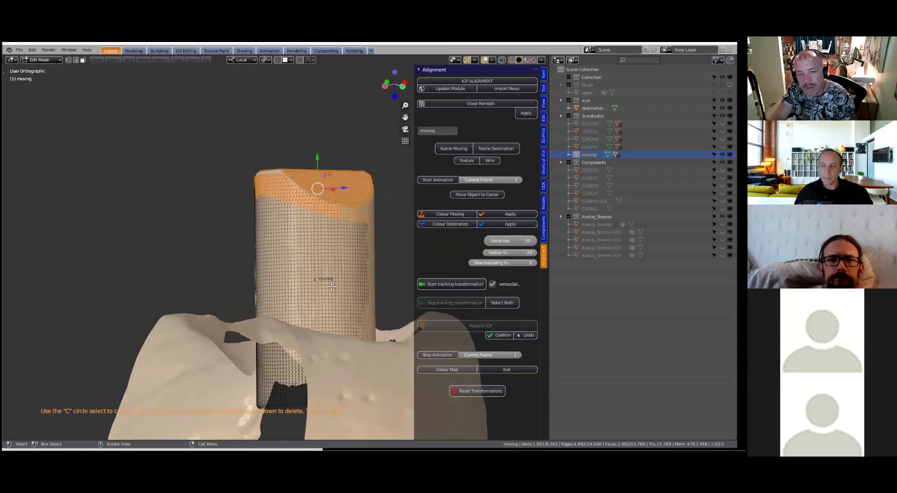
scroll(252, 279, "up", 1)
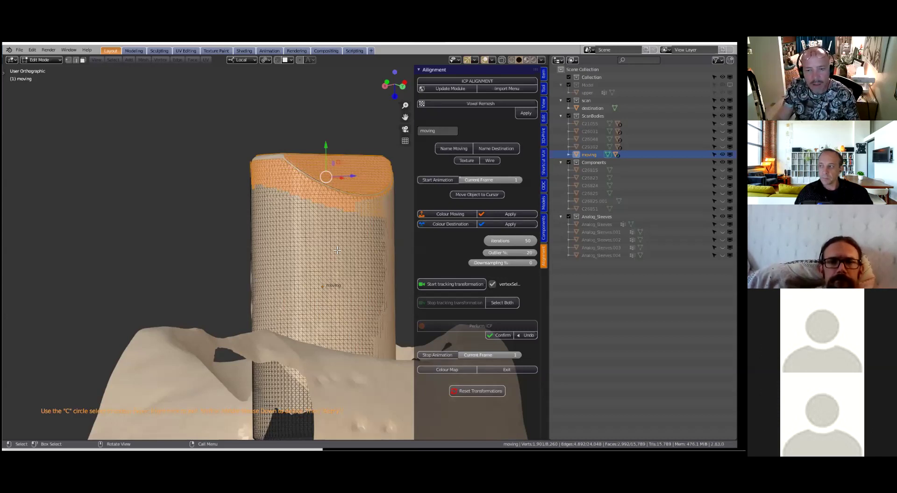
scroll(252, 237, "down", 1)
middle_click_drag(264, 225, 360, 184)
middle_click_drag(282, 210, 277, 191)
middle_click_drag(339, 259, 232, 281)
key("c")
left_click_drag(328, 187, 373, 196)
key("Escape")
Step: Add a patch of faces on the scan body's side wall to the selection and apply the moving object's colouring
middle_click_drag(326, 233, 333, 234)
middle_click_drag(327, 289, 322, 306)
key("c")
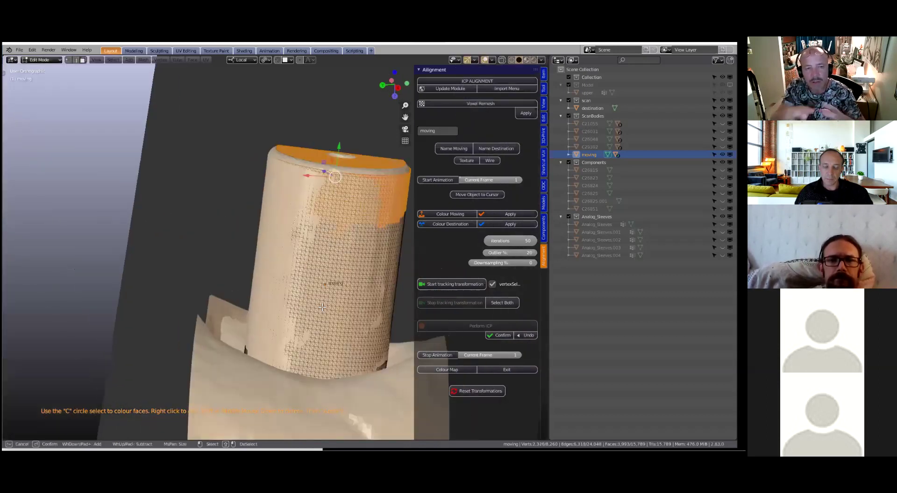
left_click(323, 307)
right_click(322, 307)
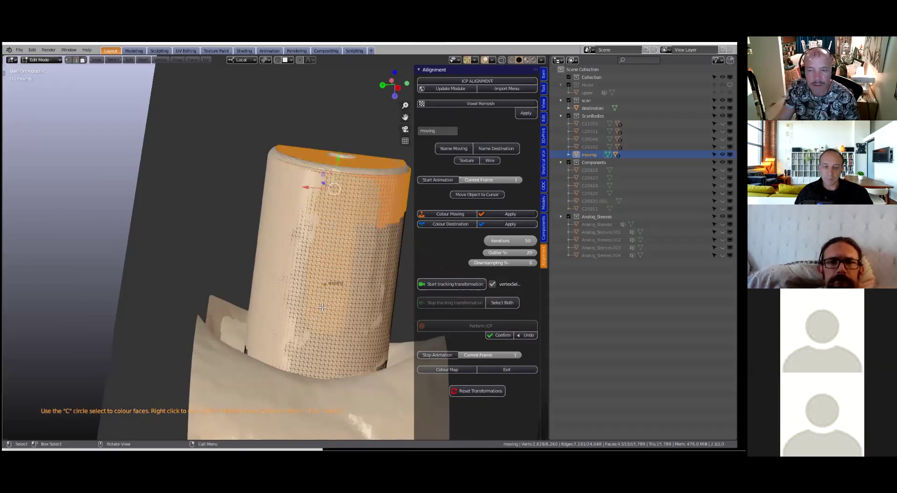
left_click(502, 214)
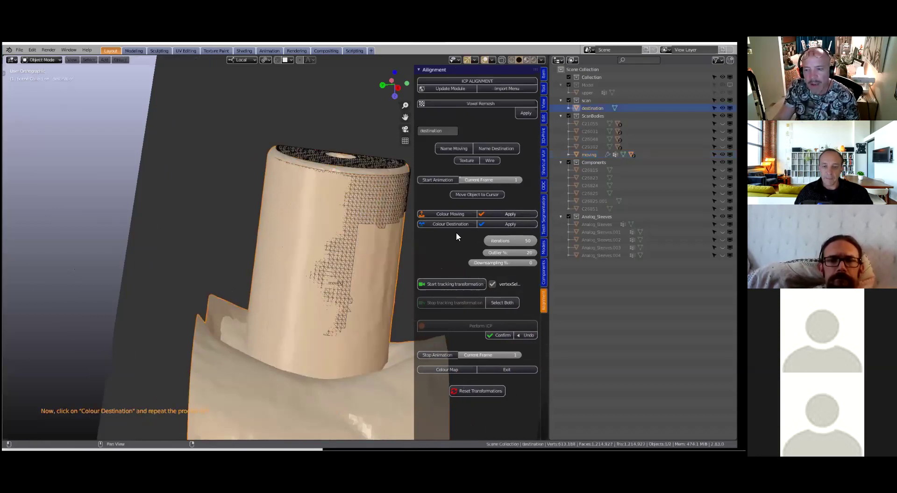
Step: Start Colour Destination and circle-select a vertical strip of faces on the side wall of the scanned post
left_click(457, 225)
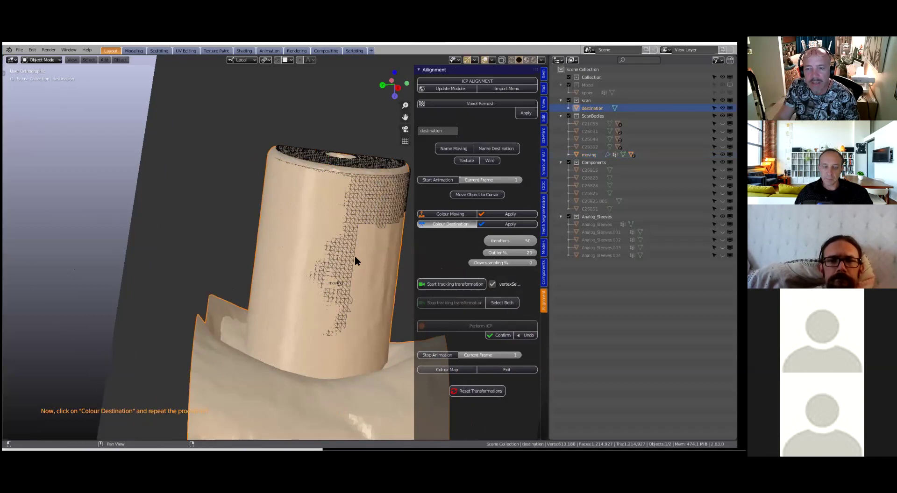
key("c")
mouse_move(344, 200)
left_mouse_down()
mouse_move(331, 303)
mouse_move(338, 219)
mouse_move(358, 203)
left_mouse_up()
right_click(359, 203)
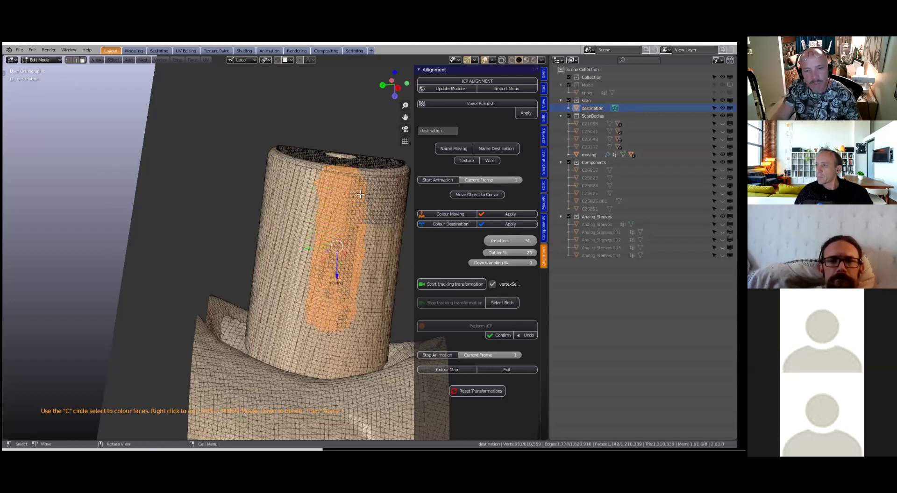
scroll(143, 225, "down", 1)
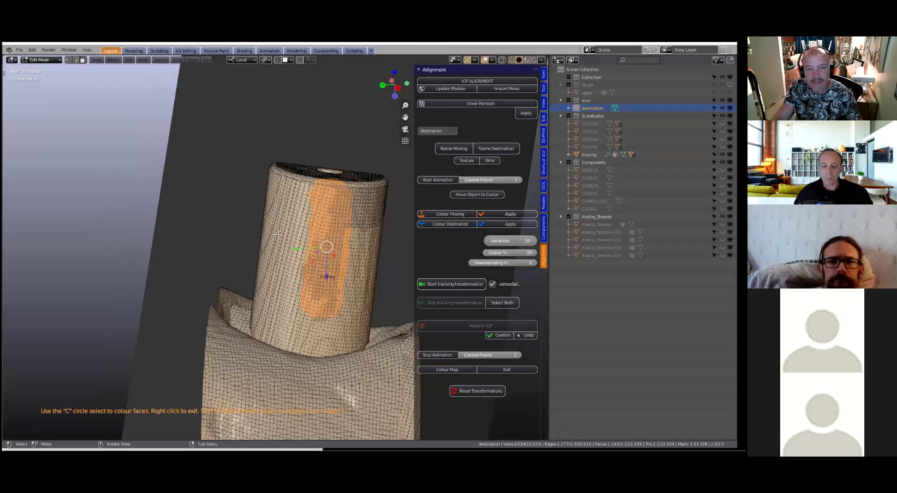
Step: Extend the circle selection to the scanned post's upper rim, bevel and flat top
middle_click_drag(325, 207, 279, 208)
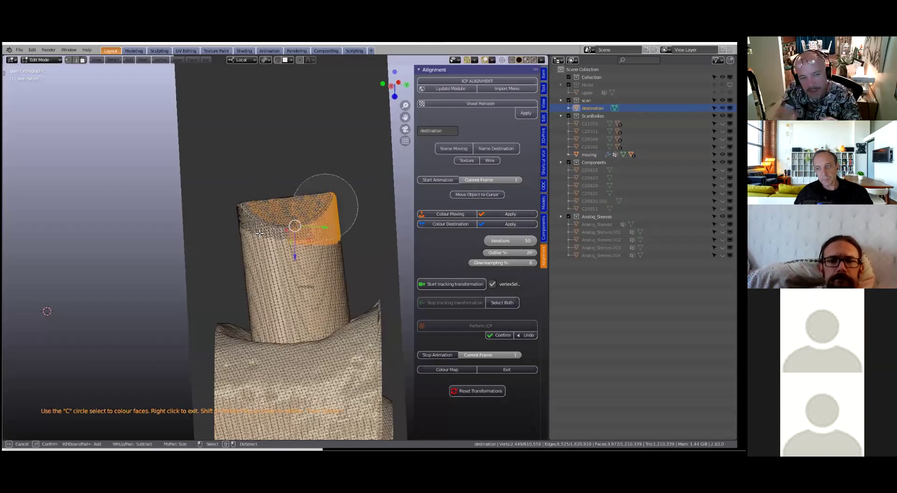
left_click_drag(327, 205, 254, 206)
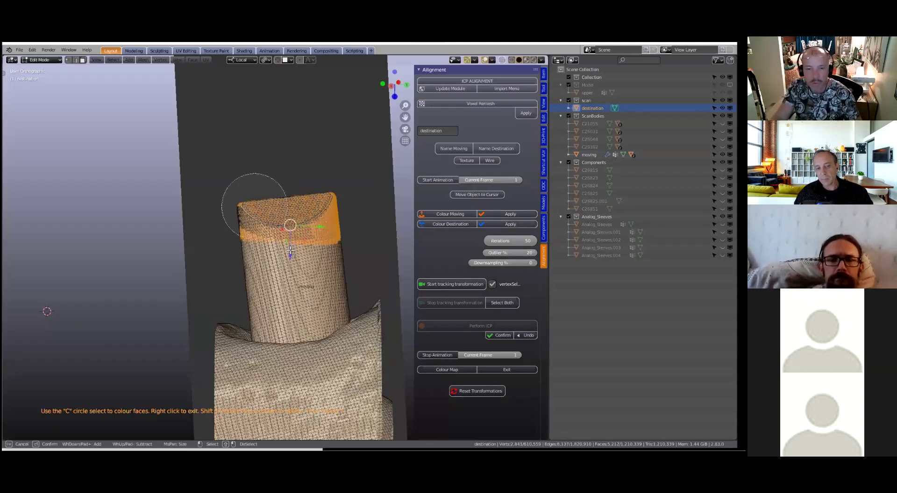
mouse_move(290, 251)
middle_mouse_down()
mouse_move(269, 206)
mouse_move(290, 244)
middle_mouse_up()
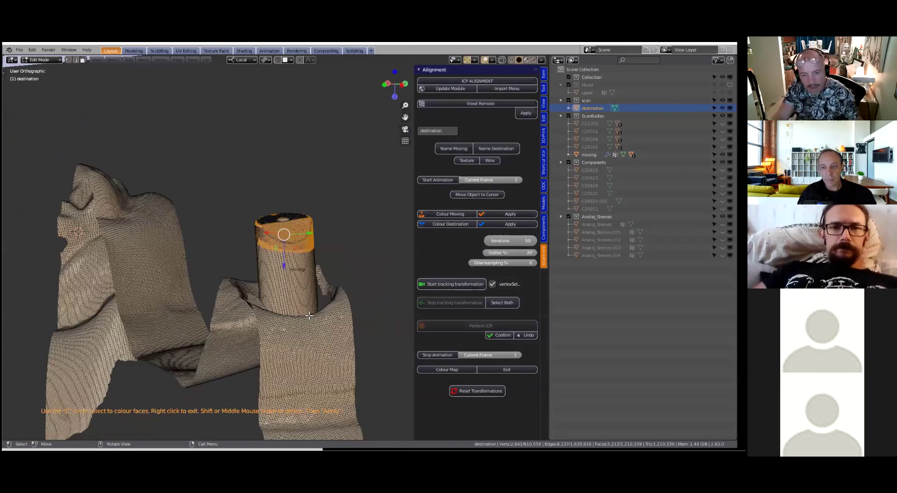
scroll(309, 314, "up", 2)
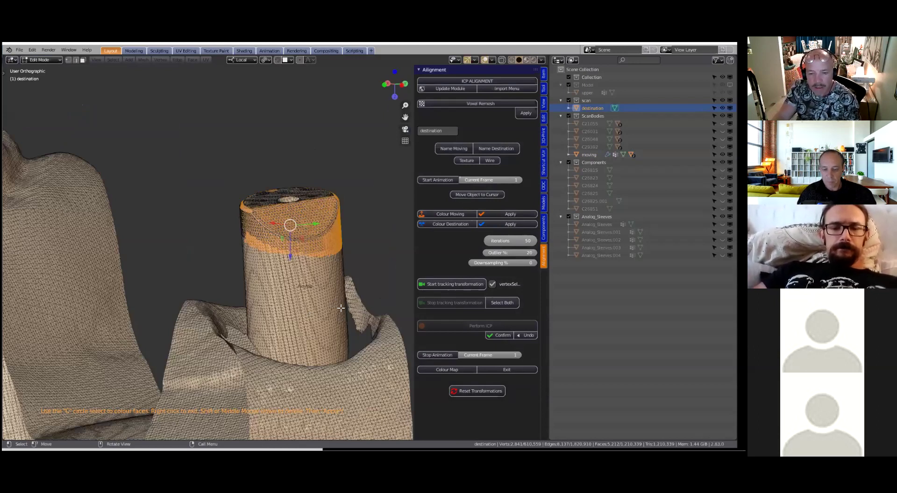
scroll(285, 318, "up", 1)
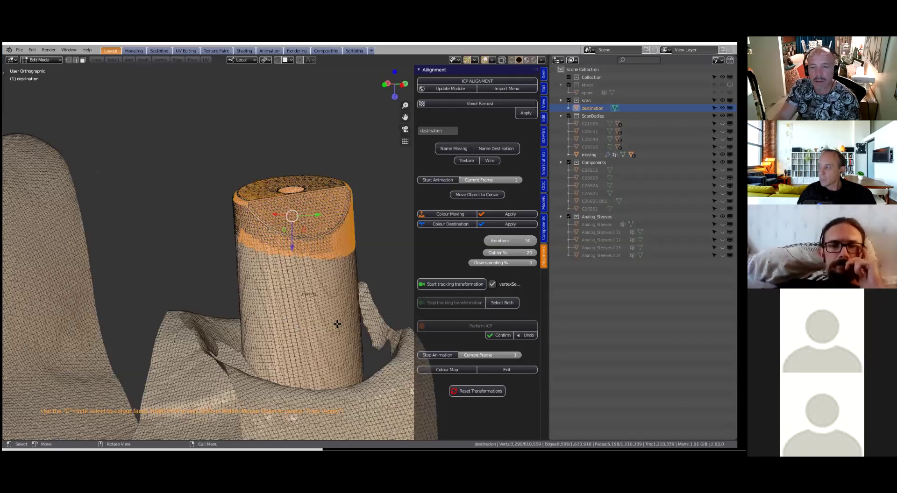
key("c")
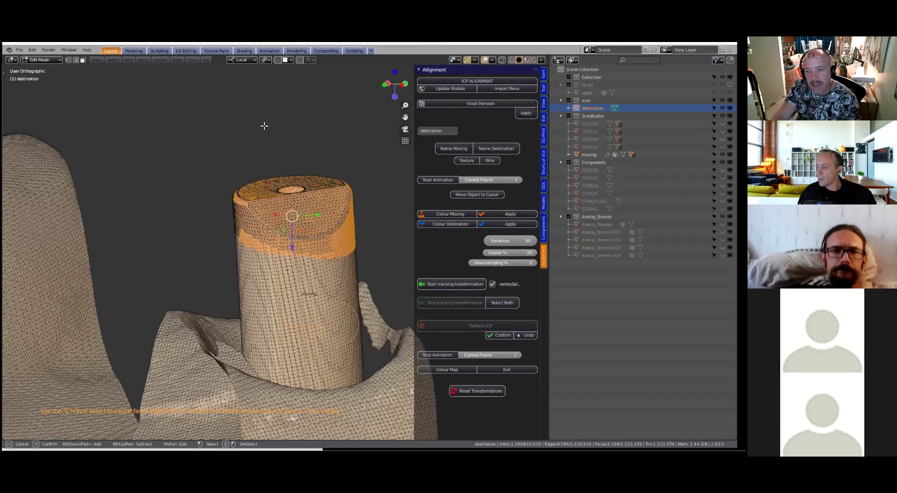
key("Escape")
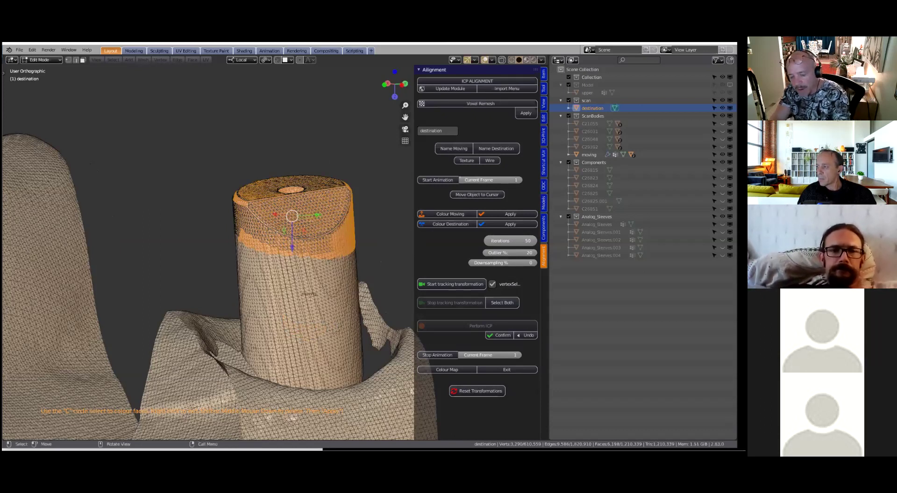
Step: Set the ICP iterations to 75 and apply the destination object's colouring
left_click(527, 239)
type("75")
key("Return")
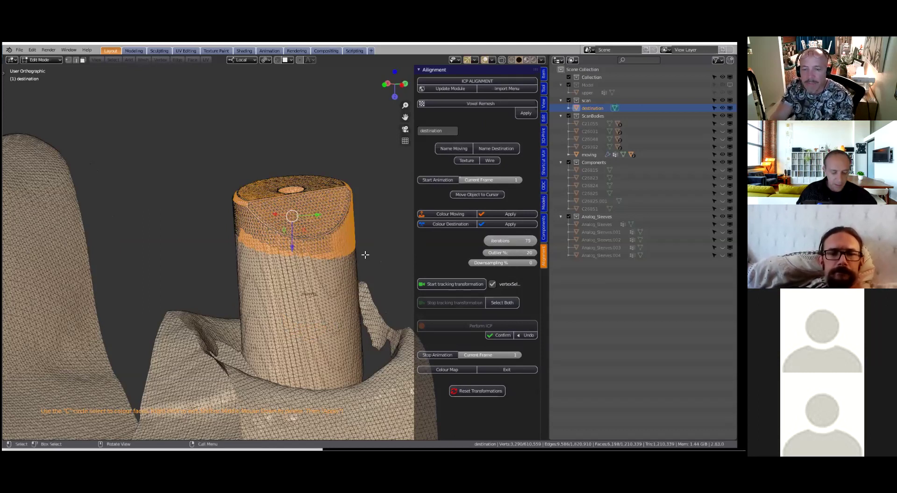
left_click(509, 224)
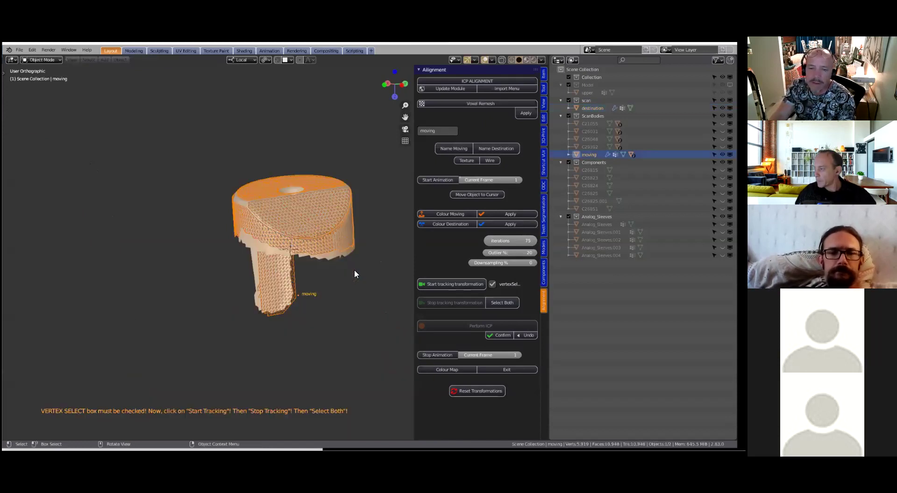
Step: Start and stop tracking the transformation with vertex selection enabled, and select both the moving and destination objects
left_click(432, 284)
left_click(452, 303)
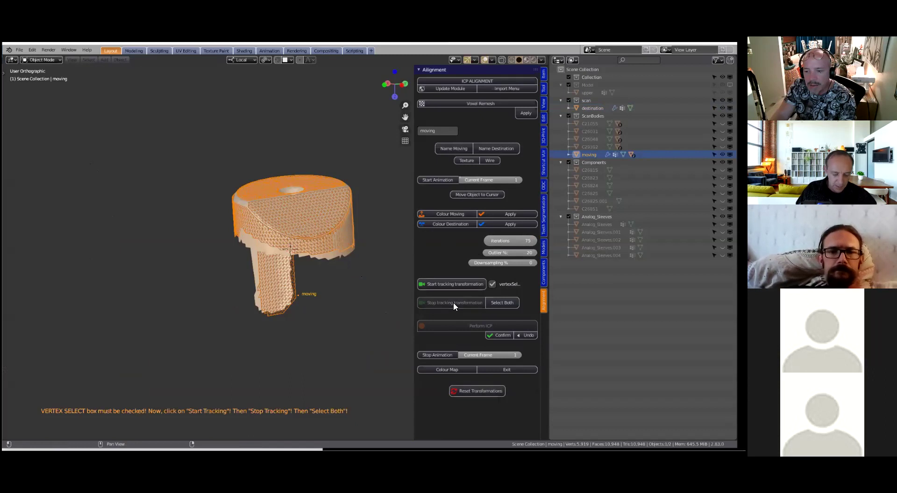
left_click(501, 304)
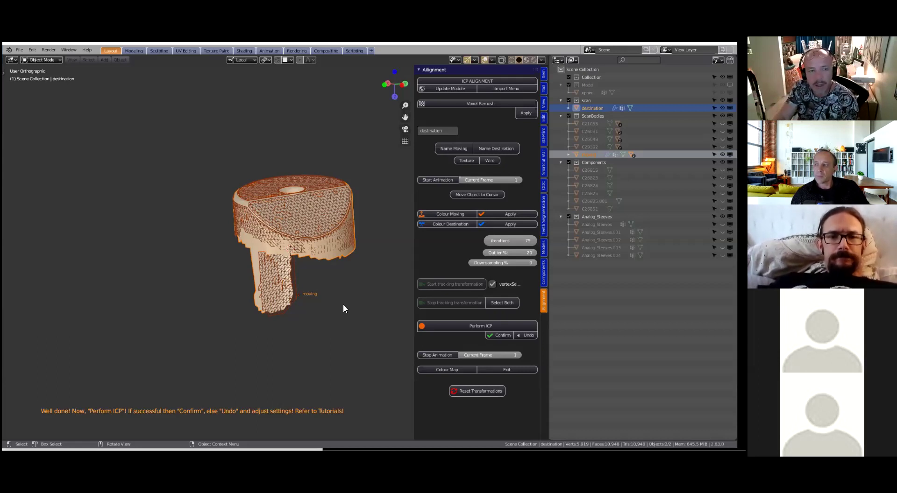
Step: Examine how the coloured regions of the moving and destination meshes overlap from above, below and the sides
middle_click_drag(343, 300, 326, 257)
scroll(322, 252, "up", 1)
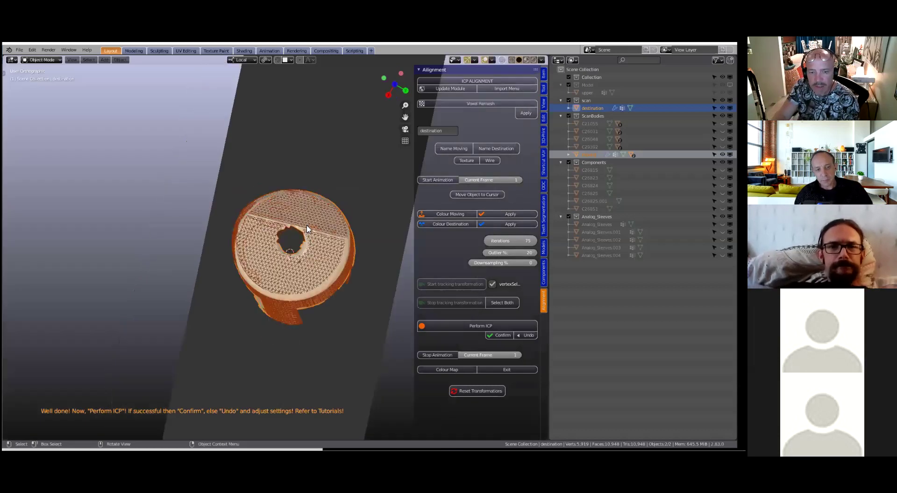
scroll(306, 229, "up", 3)
middle_click_drag(307, 228, 329, 312)
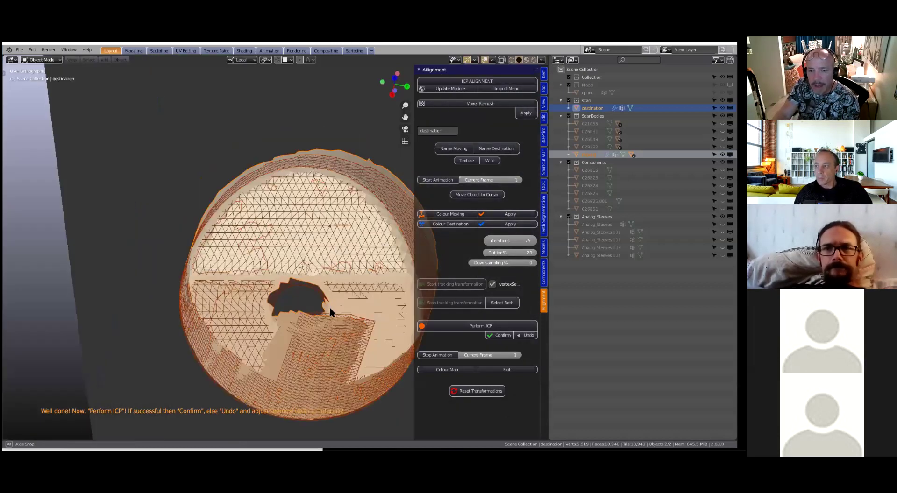
scroll(330, 310, "down", 4)
scroll(329, 309, "up", 2)
scroll(333, 308, "up", 2)
scroll(354, 302, "down", 2)
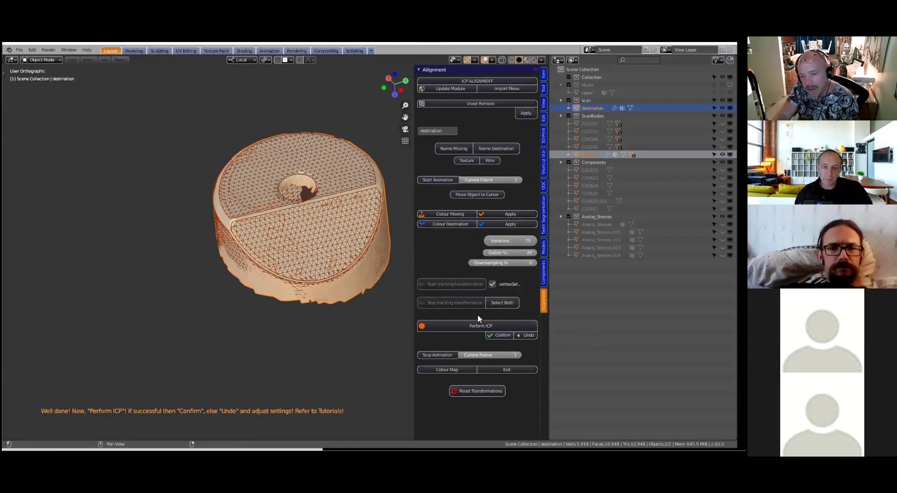
Step: Perform the ICP alignment of the scan body and confirm it
middle_click_drag(303, 305, 460, 282)
left_click(501, 336)
scroll(315, 330, "down", 7)
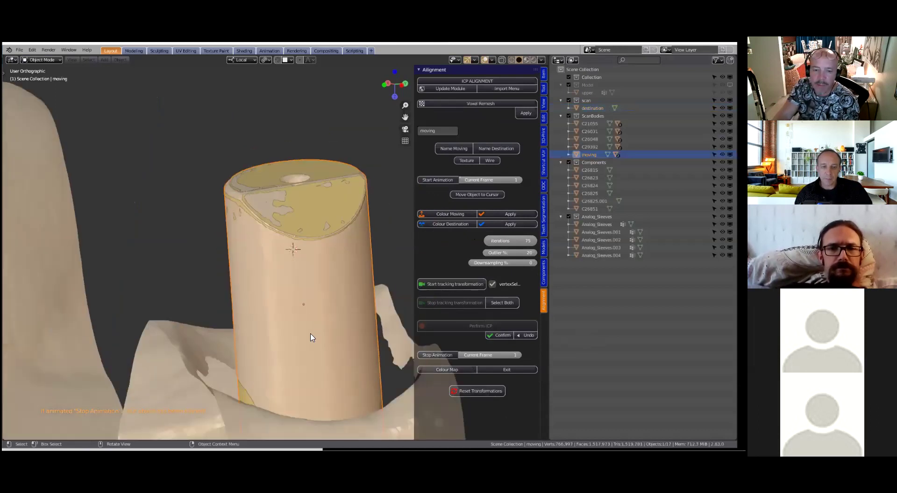
Step: Inspect the scan body's fit on its post and its sleeve beneath, and its place on the whole jaw model
middle_click_drag(366, 312, 316, 343)
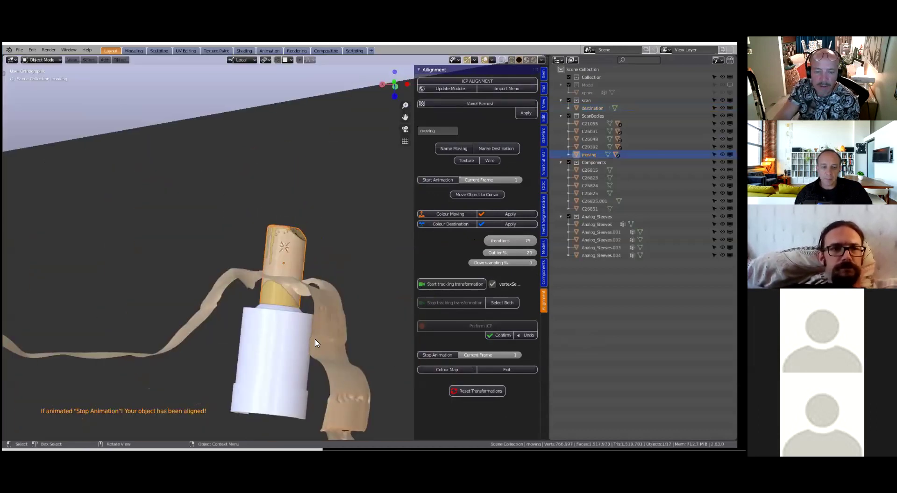
scroll(316, 341, "up", 3)
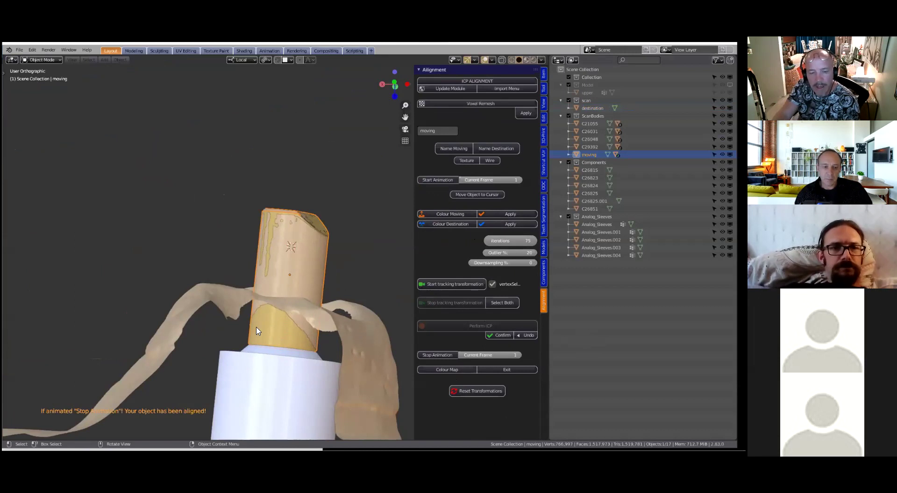
scroll(281, 327, "down", 5)
mouse_move(306, 315)
middle_mouse_down()
mouse_move(289, 277)
mouse_move(300, 304)
middle_mouse_up()
scroll(293, 291, "down", 3)
scroll(300, 304, "up", 4)
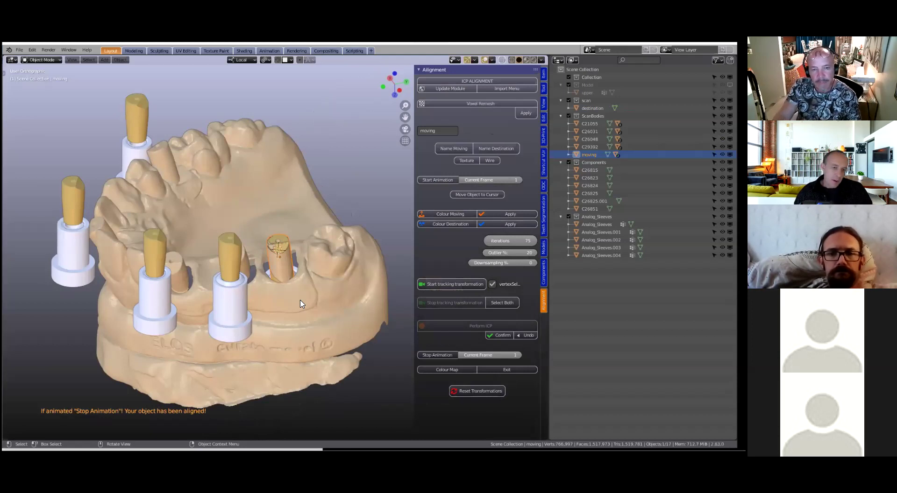
scroll(301, 303, "down", 1)
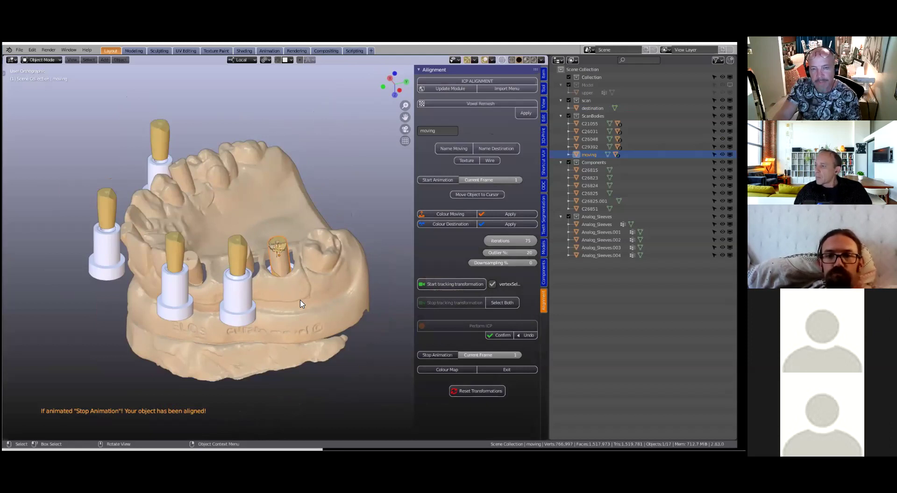
mouse_move(300, 304)
middle_mouse_down()
mouse_move(338, 267)
mouse_move(301, 293)
middle_mouse_up()
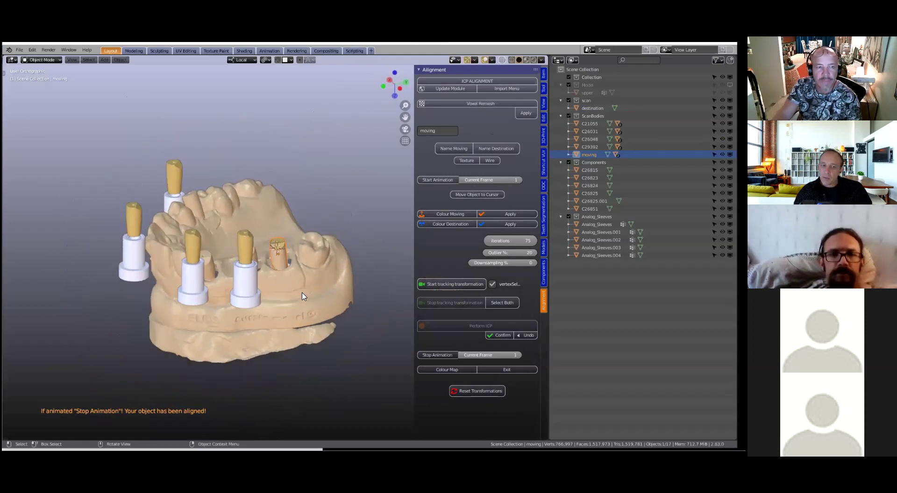
scroll(287, 257, "up", 3)
scroll(160, 136, "down", 2)
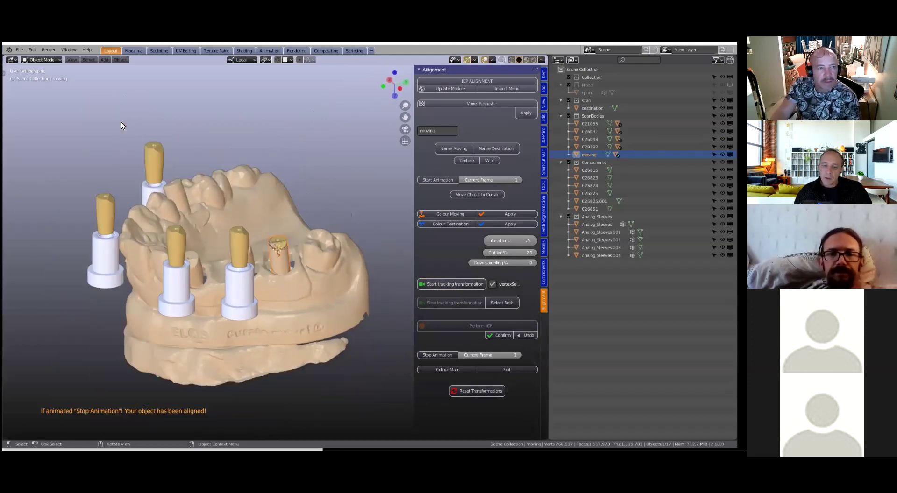
Step: Open zoom3.blend without saving the changes to zoom2 and examine the scan bodies around the jaw model
left_click(19, 51)
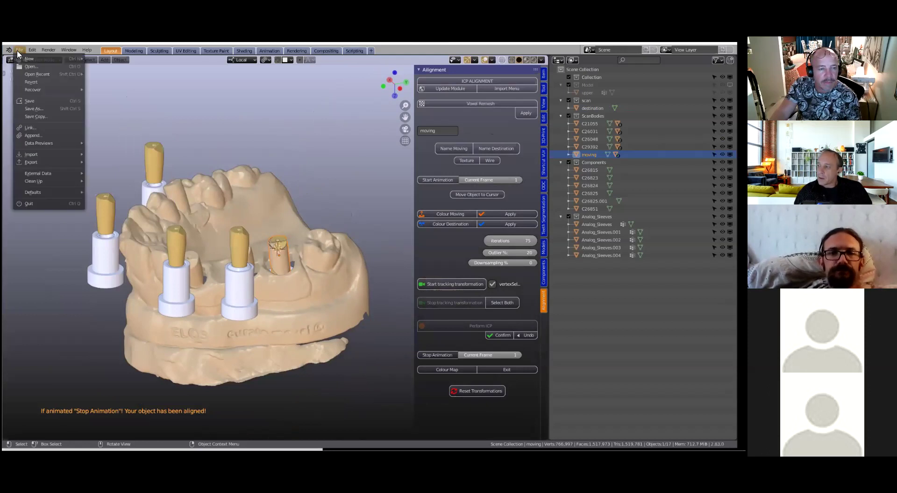
left_click(45, 66)
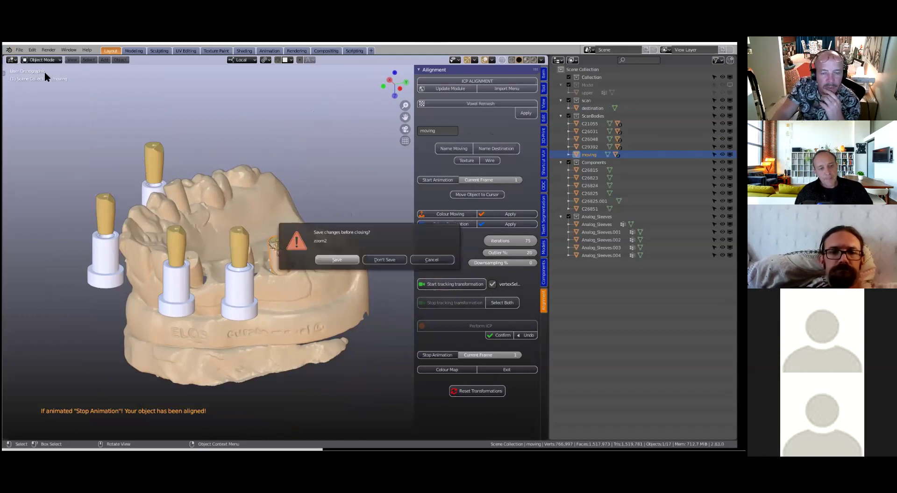
left_click(378, 258)
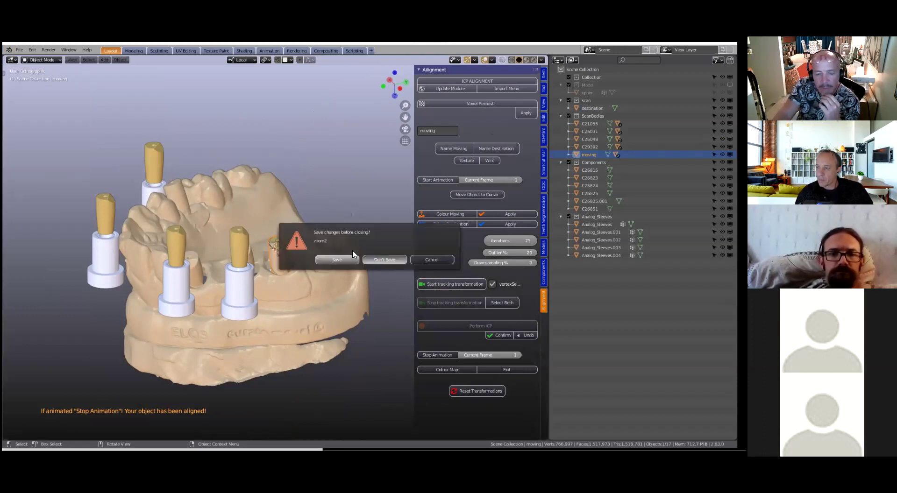
double_click(280, 265)
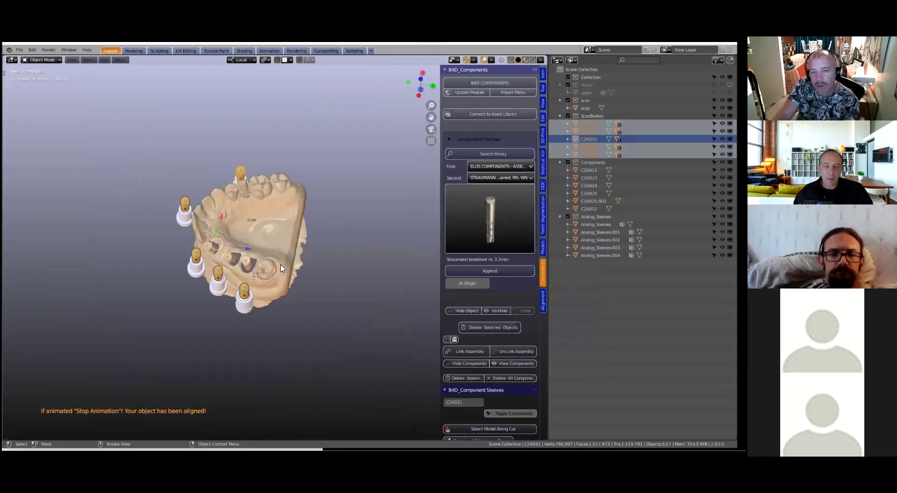
middle_click_drag(282, 268, 323, 227)
scroll(220, 248, "up", 3)
scroll(204, 237, "down", 2)
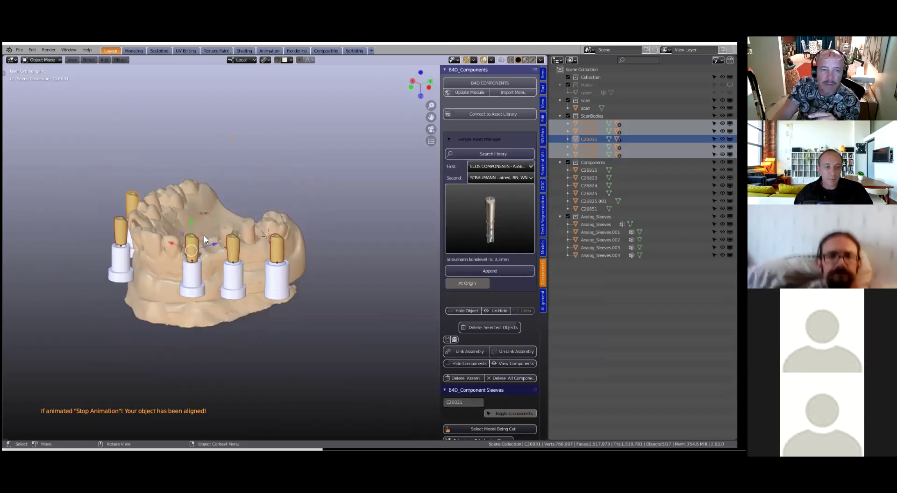
Step: Open zoom4.blend from the Desktop folder
left_click(19, 49)
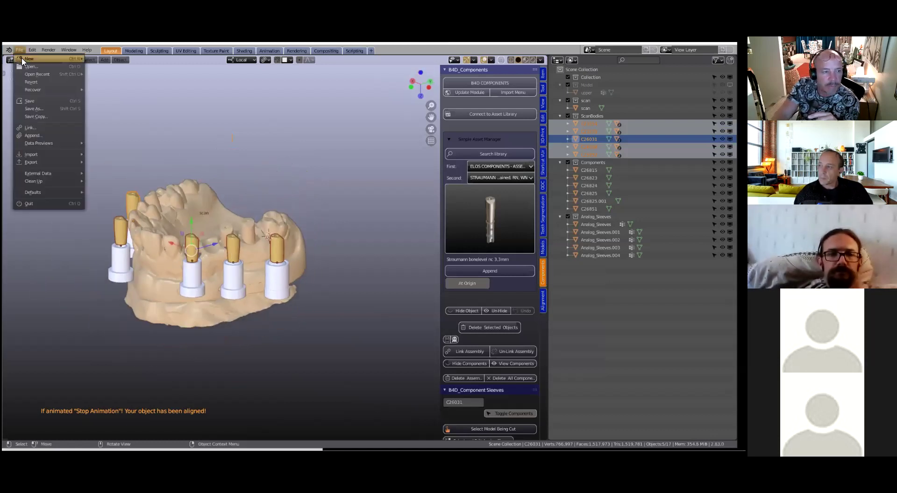
left_click(25, 67)
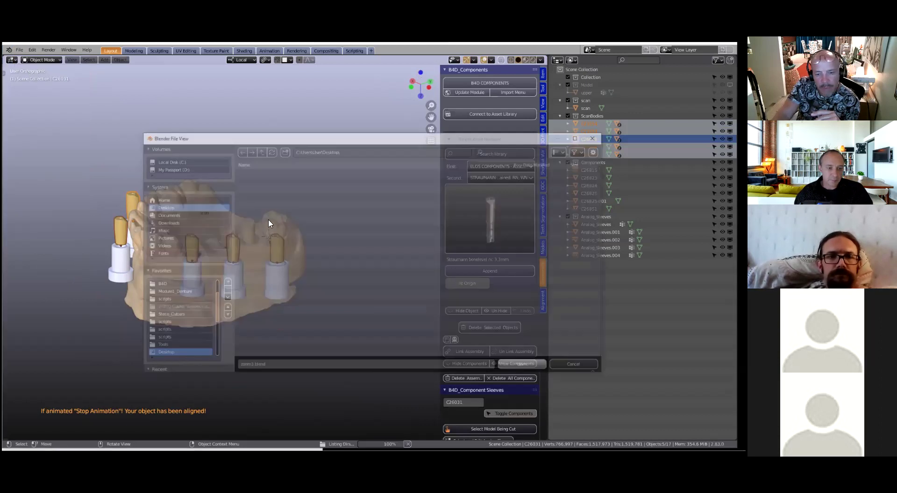
double_click(274, 271)
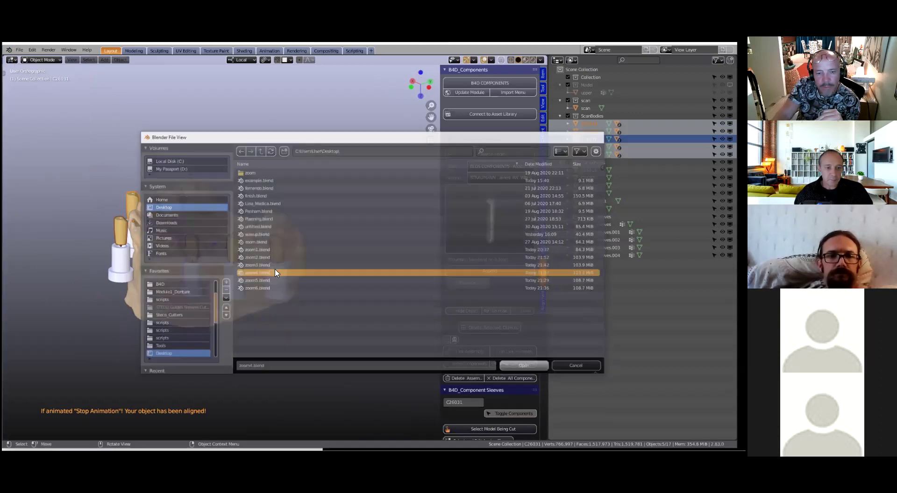
Step: Examine the alignment of all five scan bodies on the jaw model's posts from several angles
scroll(255, 259, "down", 2)
middle_click_drag(312, 265, 244, 205)
scroll(270, 279, "up", 3)
scroll(269, 280, "up", 1)
middle_click_drag(311, 244, 287, 222)
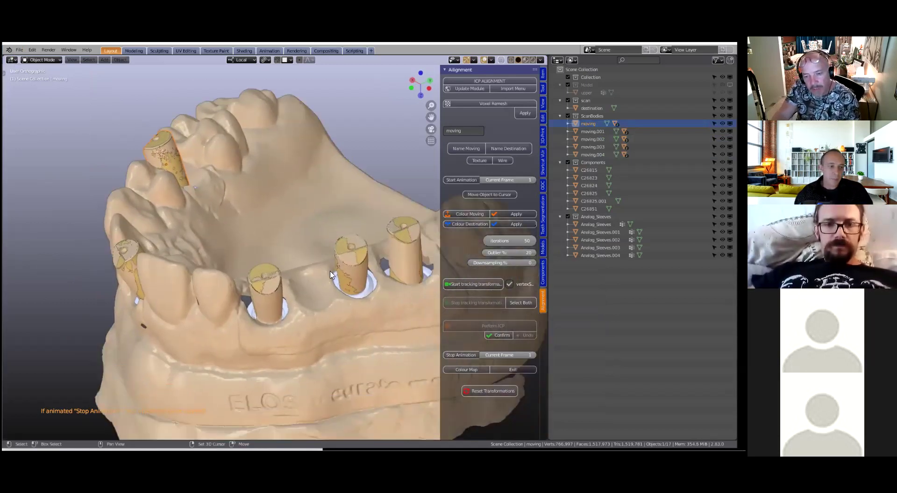
scroll(326, 253, "down", 2)
middle_click_drag(334, 185, 339, 278)
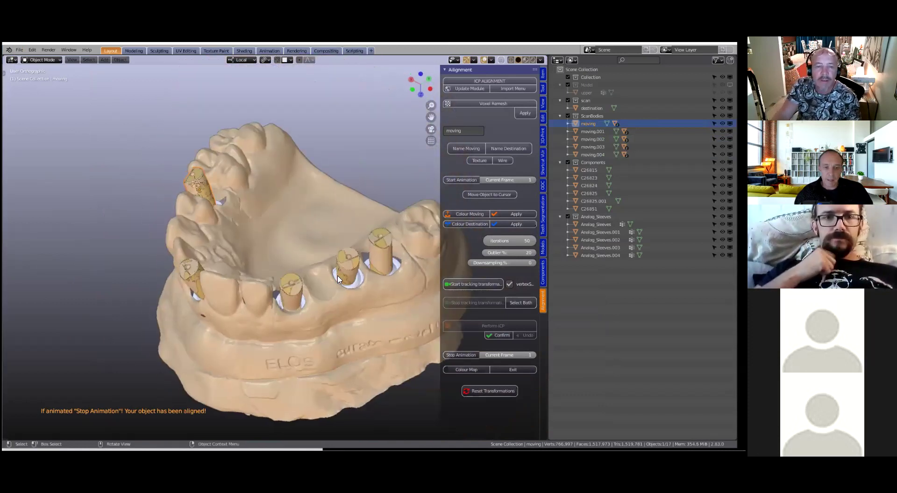
scroll(333, 266, "up", 2)
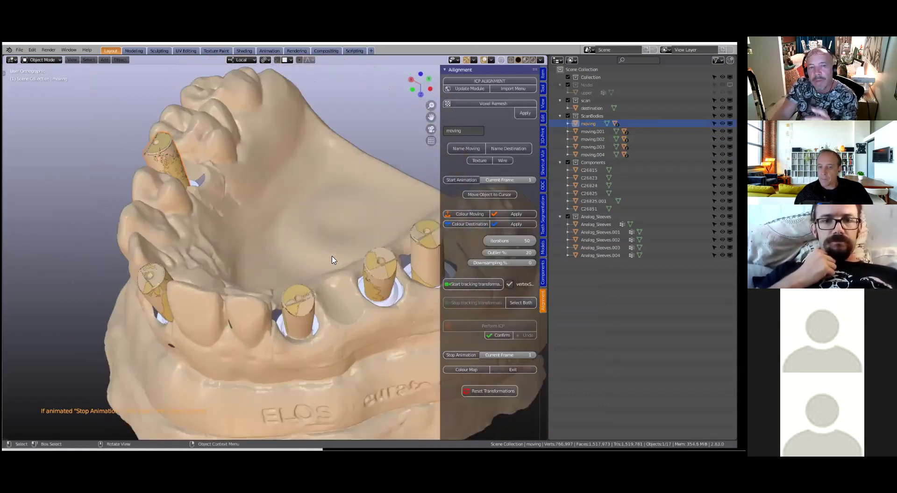
Step: Hide the scan collection holding the destination mesh and show the Model collection in its place
scroll(328, 228, "down", 1)
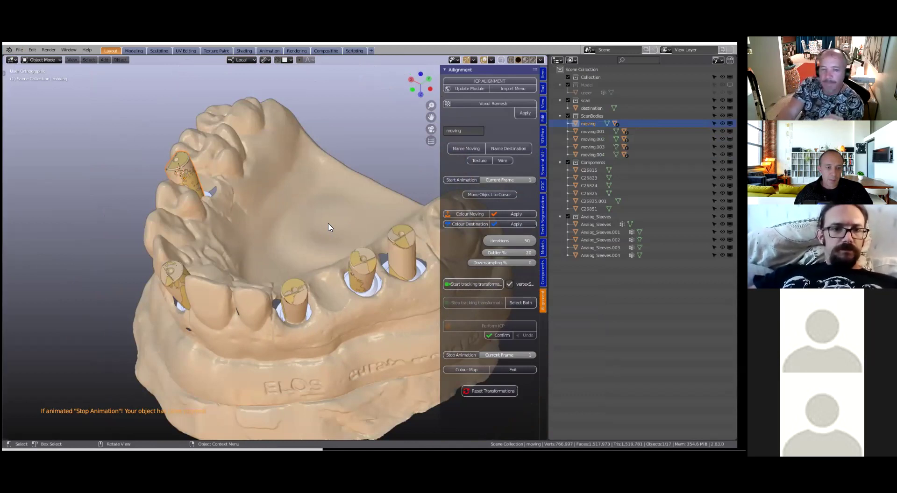
scroll(328, 228, "down", 1)
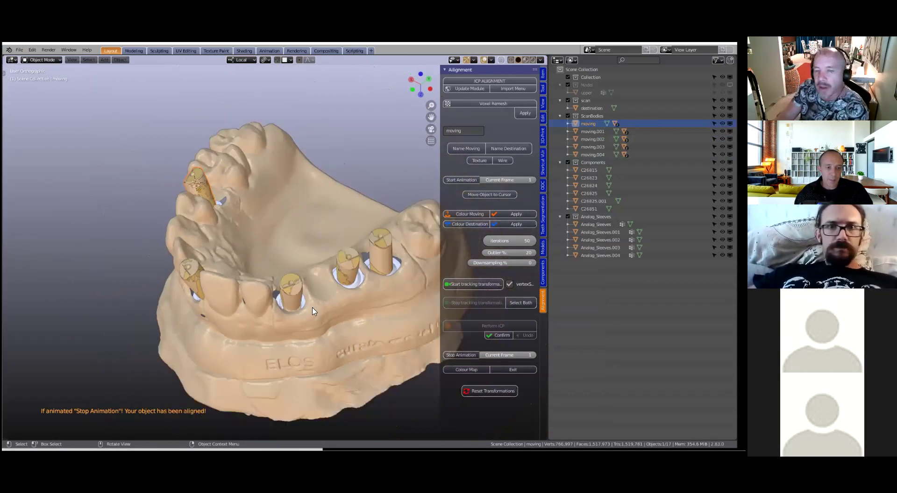
middle_click_drag(312, 304, 315, 250)
left_click(310, 201)
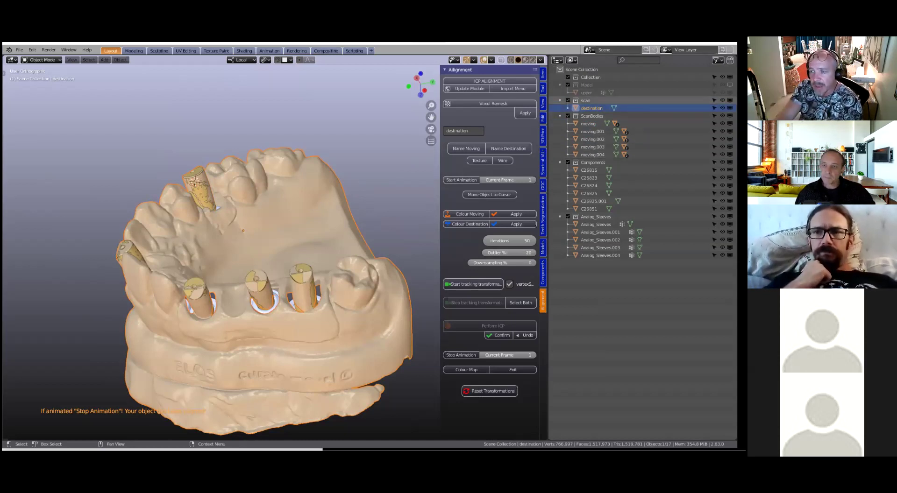
left_click(568, 100)
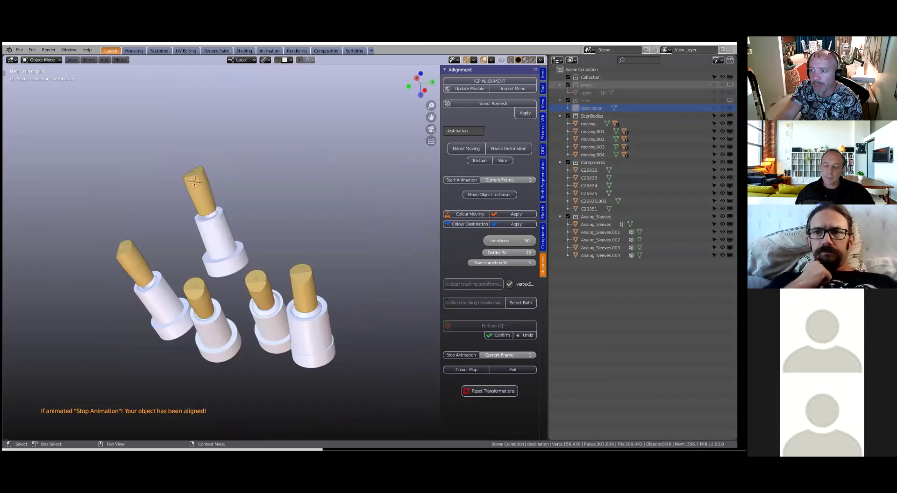
left_click(568, 85)
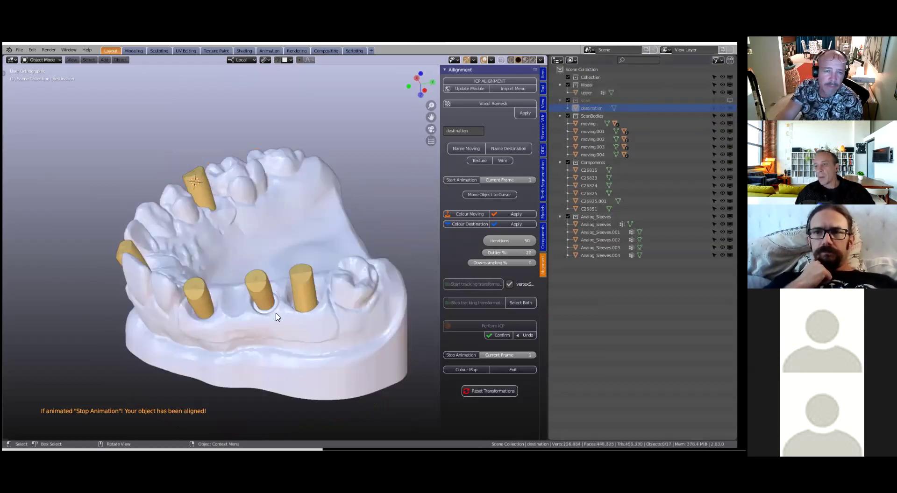
Step: Examine how the scan bodies sit in the solid upper model from the front, the side and above
middle_click_drag(279, 326, 295, 336)
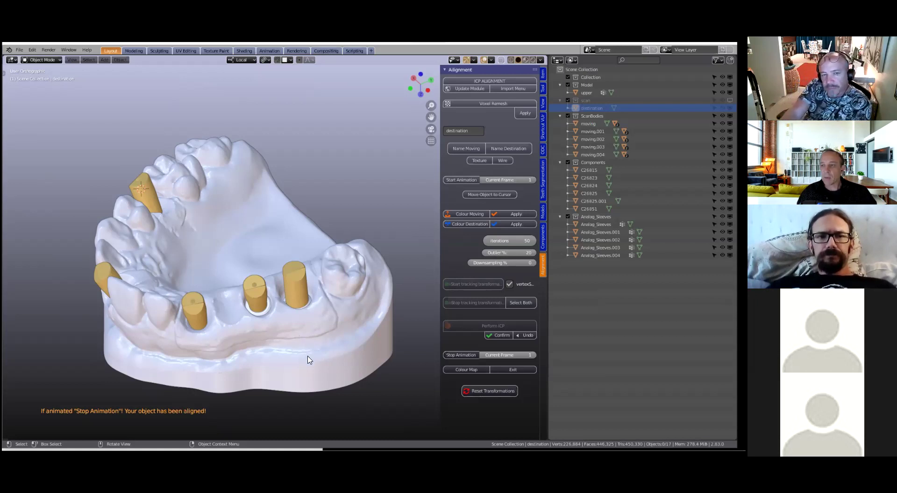
scroll(312, 360, "down", 1)
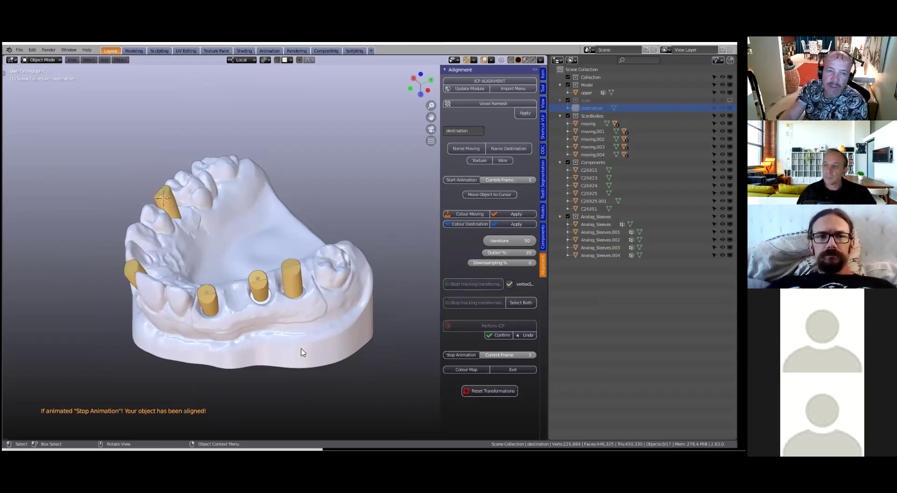
scroll(301, 354, "up", 5)
middle_click_drag(201, 346, 324, 390)
middle_click_drag(352, 336, 288, 396)
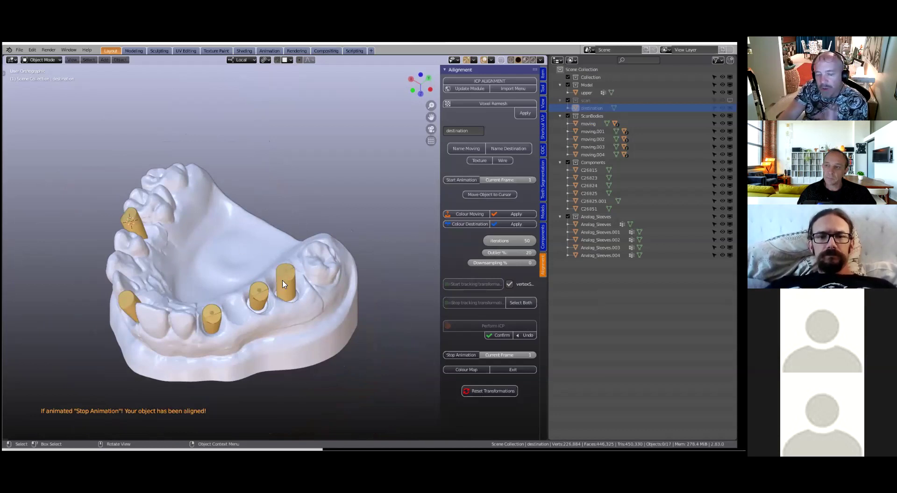
middle_click_drag(291, 286, 266, 335)
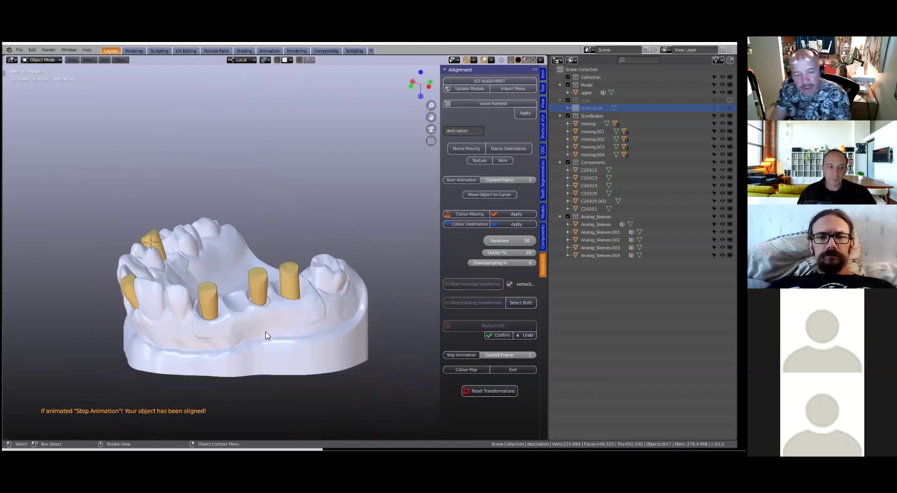
scroll(266, 335, "up", 1)
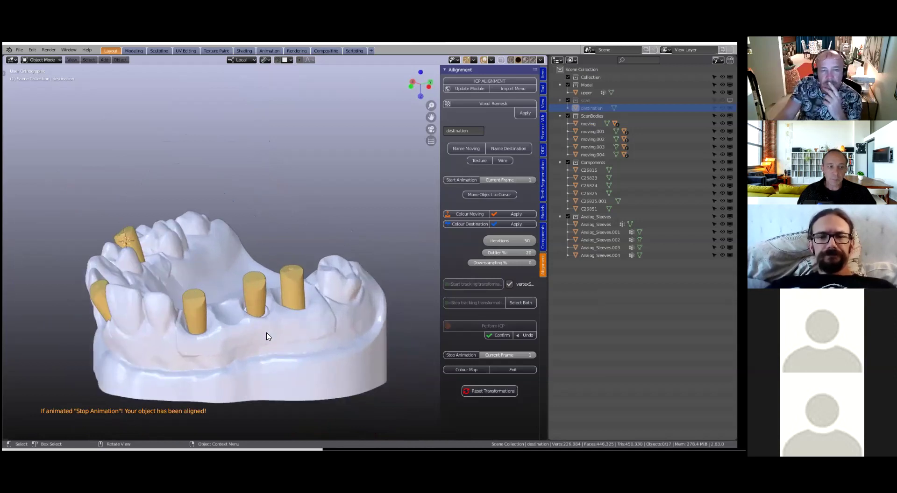
middle_click_drag(268, 338, 271, 356)
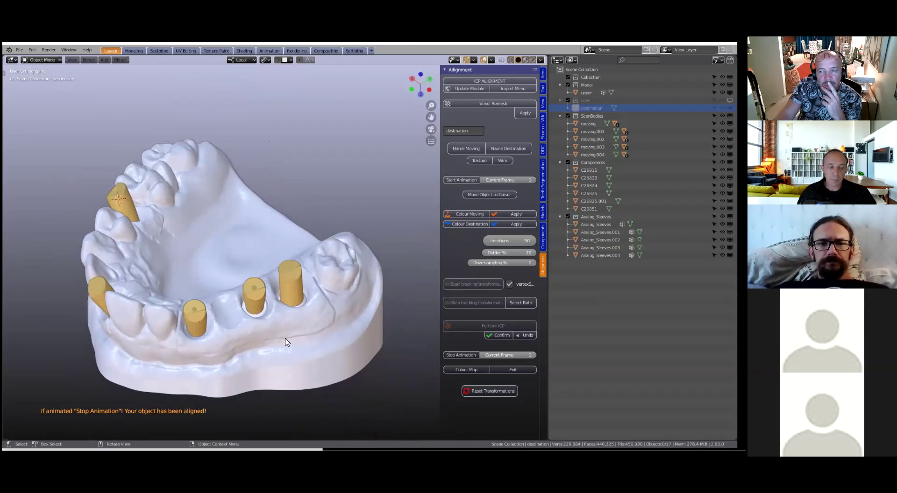
Step: Set the upper model as the model being cut in the B4D Component Sleeves tools
left_click(543, 236)
left_click(444, 70)
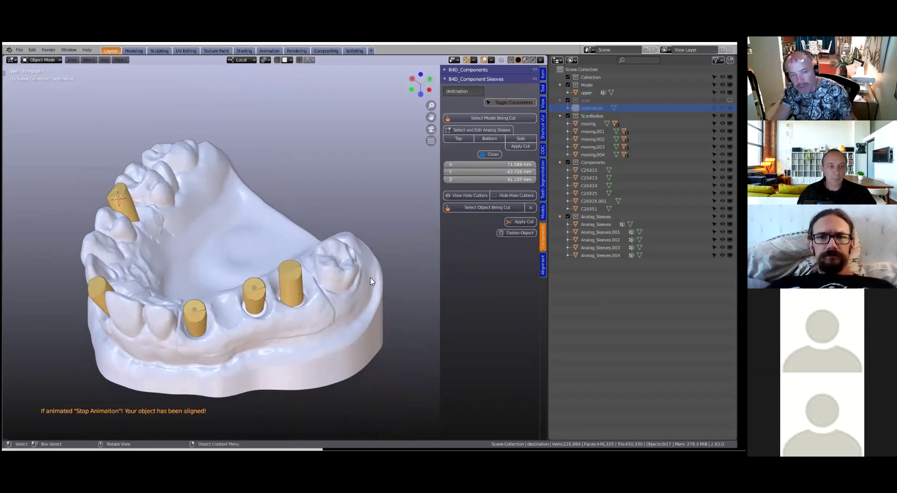
scroll(368, 277, "down", 3)
middle_click_drag(369, 278, 360, 262)
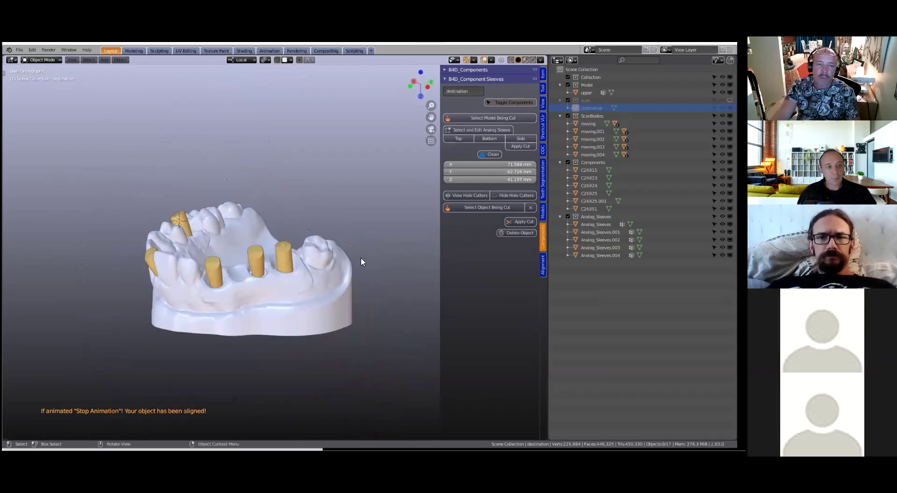
scroll(361, 262, "up", 3)
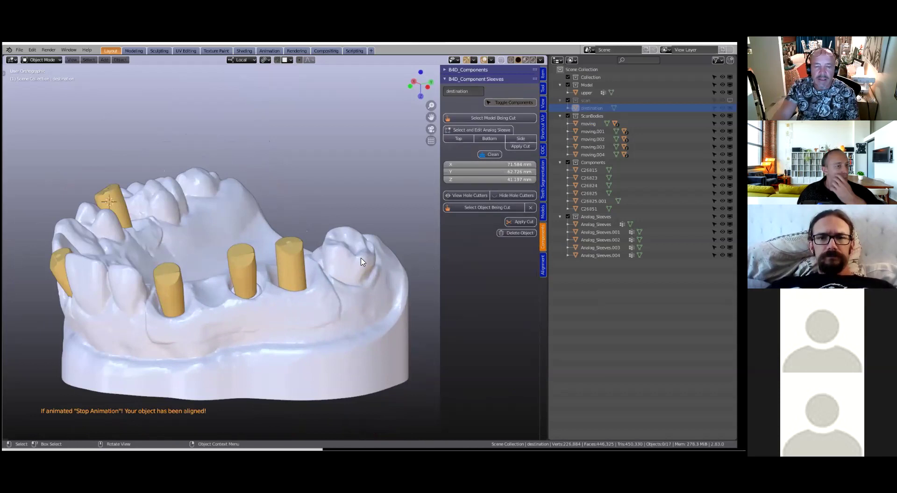
scroll(312, 301, "down", 2)
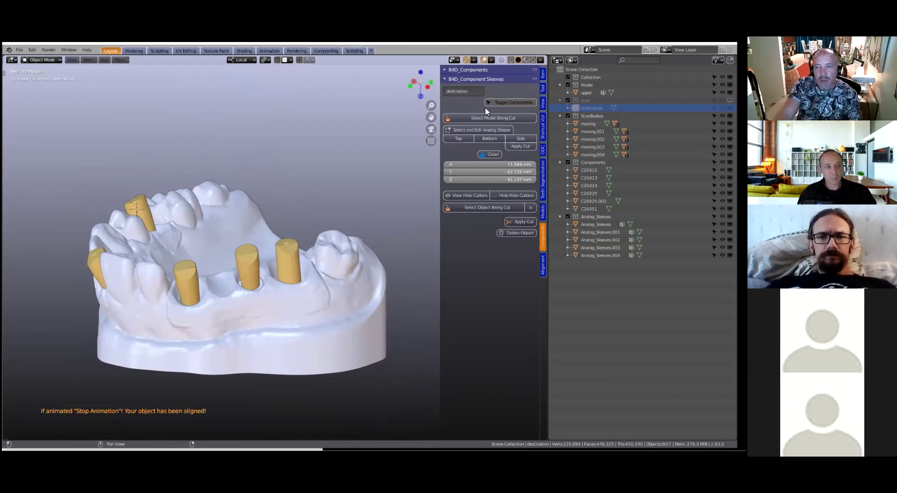
left_click(370, 264)
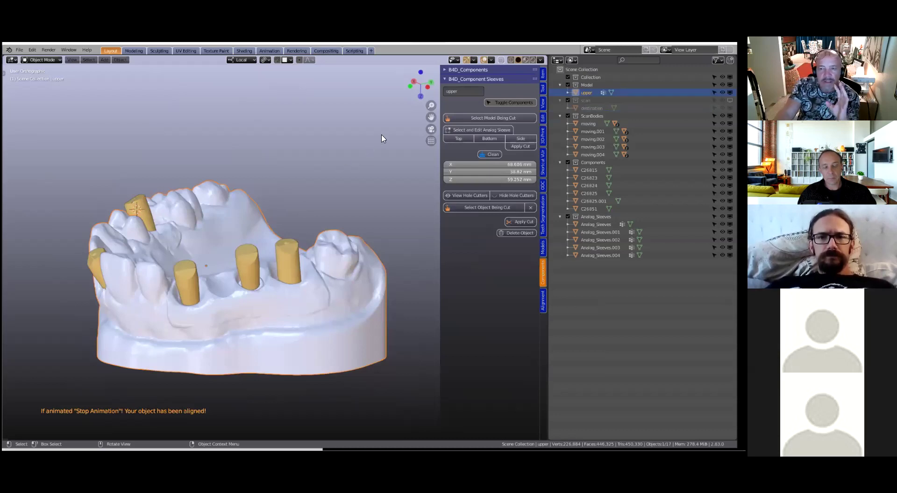
left_click(488, 119)
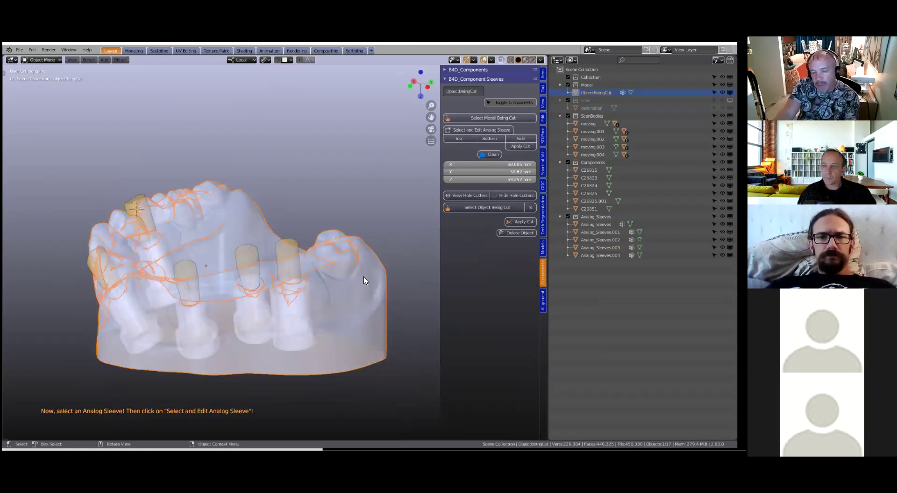
Step: Select the analog sleeve beneath the scan body nearest the back molar and start editing it as a hole cutter
scroll(367, 287, "up", 1)
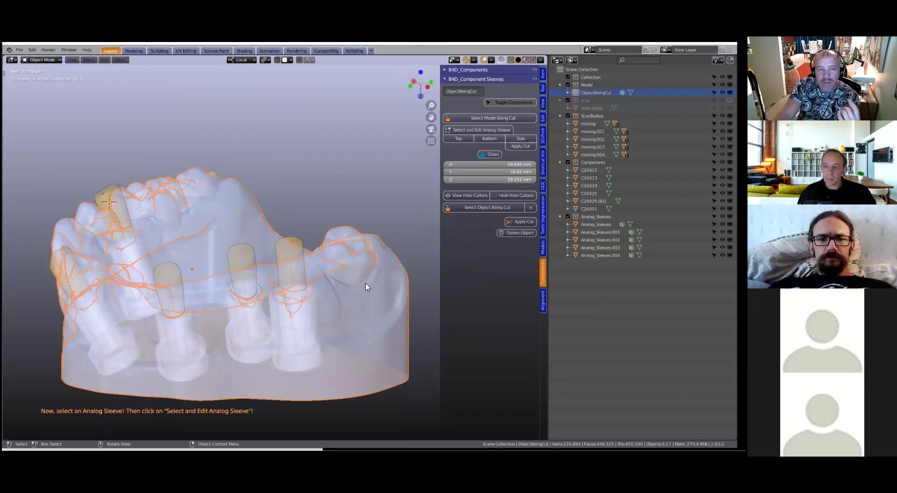
left_click(314, 359)
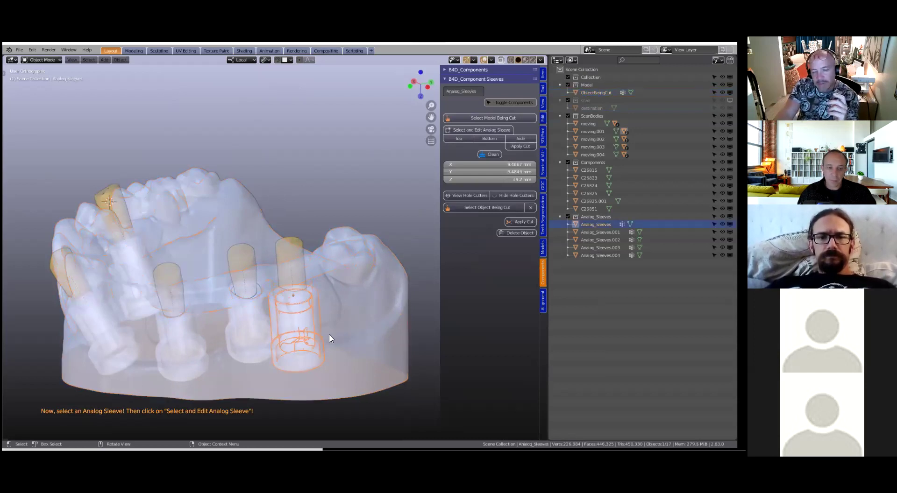
scroll(331, 308, "down", 1)
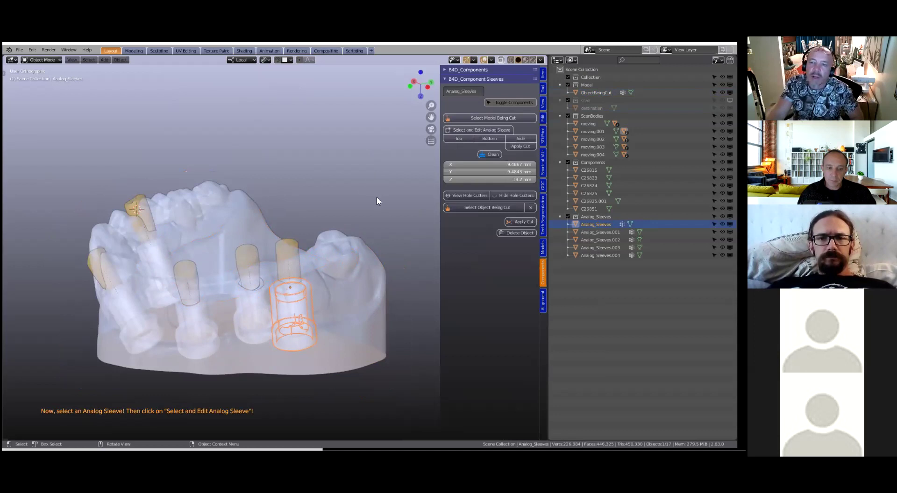
left_click(480, 131)
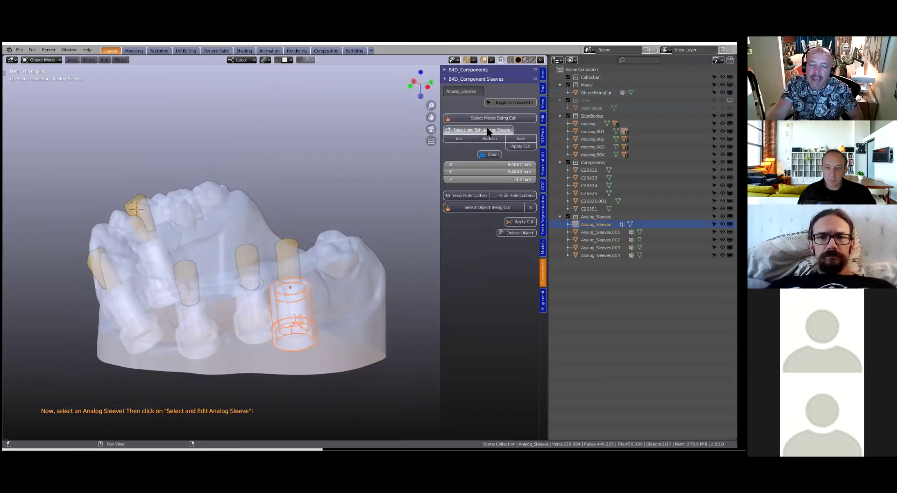
Step: Extend the top of the hole cutter up through the model, to a cutter height of about 25.7 mm
left_click(459, 139)
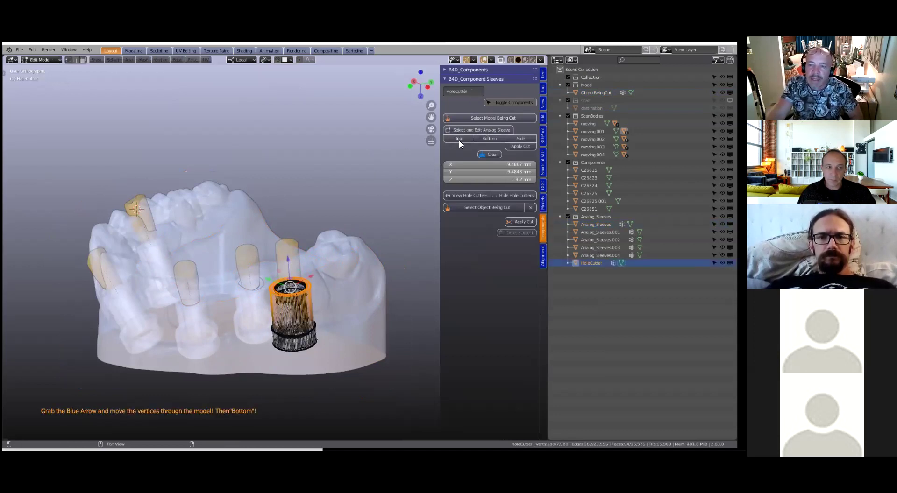
scroll(342, 305, "up", 4)
scroll(342, 305, "down", 2)
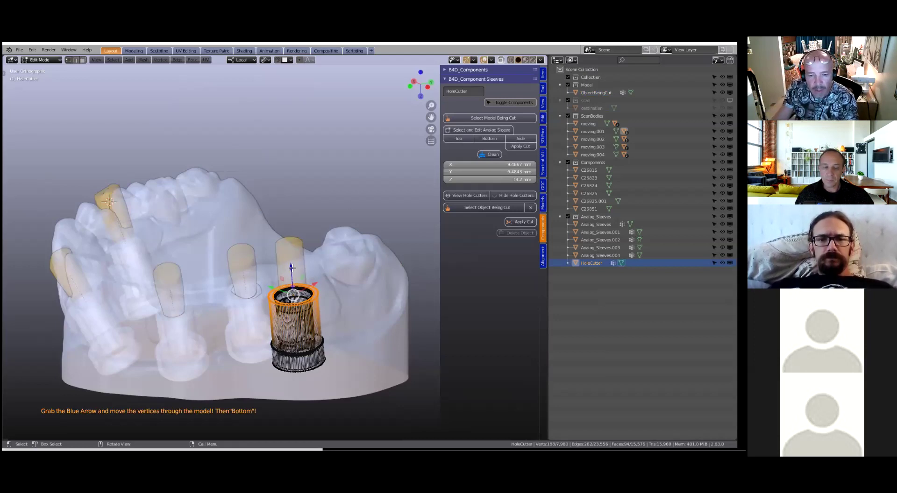
left_click_drag(292, 267, 287, 209)
middle_click_drag(287, 208, 330, 206)
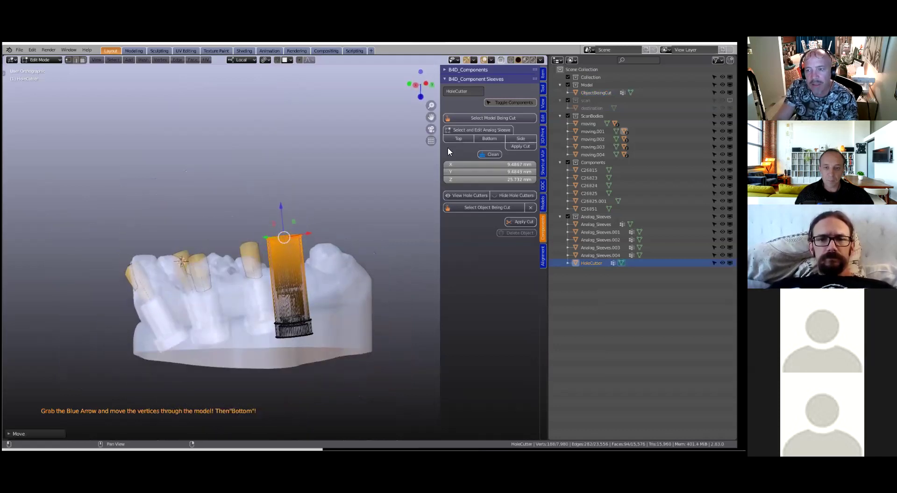
Step: Extend the bottom of the hole cutter out through the model base, to about 42.4 mm total height, and apply the cut
left_click(486, 139)
left_click_drag(295, 308, 307, 366)
middle_click_drag(307, 366, 298, 394)
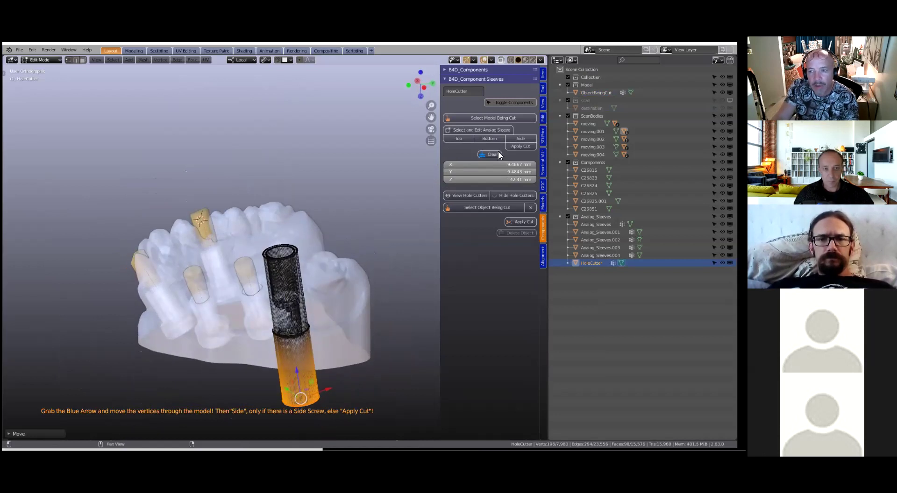
left_click(524, 146)
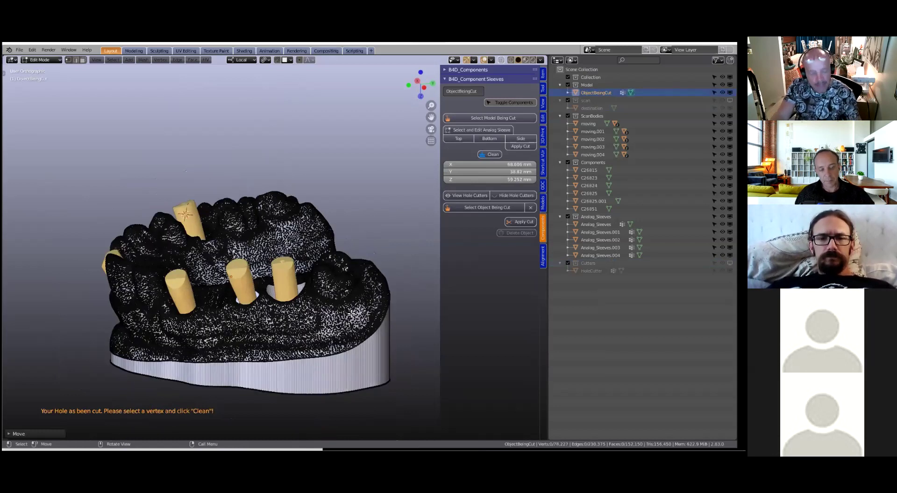
Step: Pick a vertex on the model's surface and clean away the leftover geometry of the sleeve hole cut
scroll(350, 315, "up", 3)
scroll(340, 255, "up", 1)
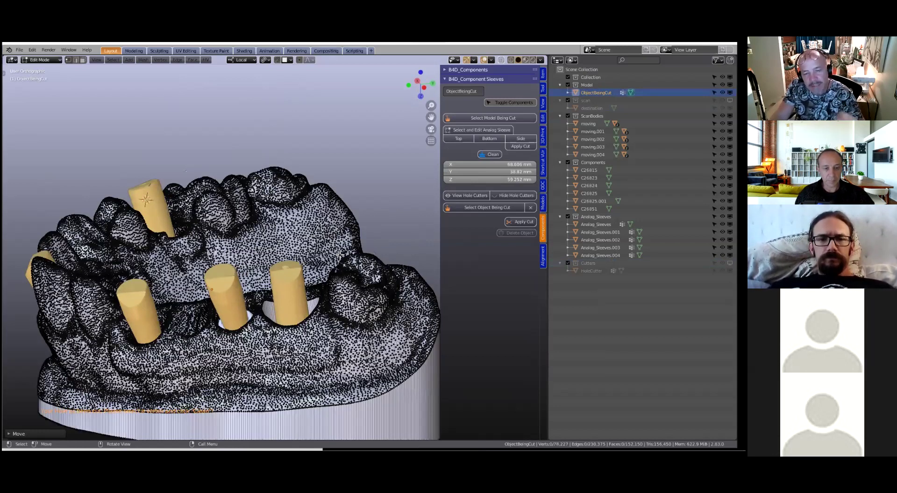
scroll(340, 254, "down", 1)
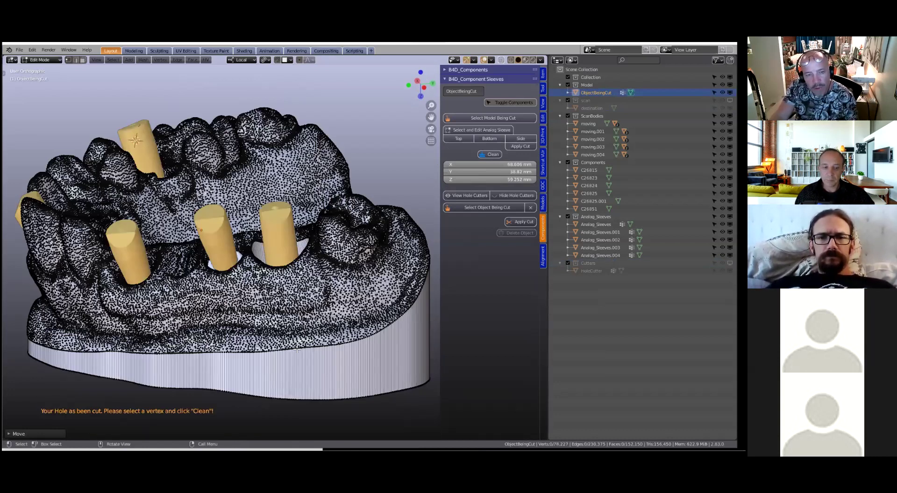
left_click(308, 287)
scroll(304, 307, "down", 1)
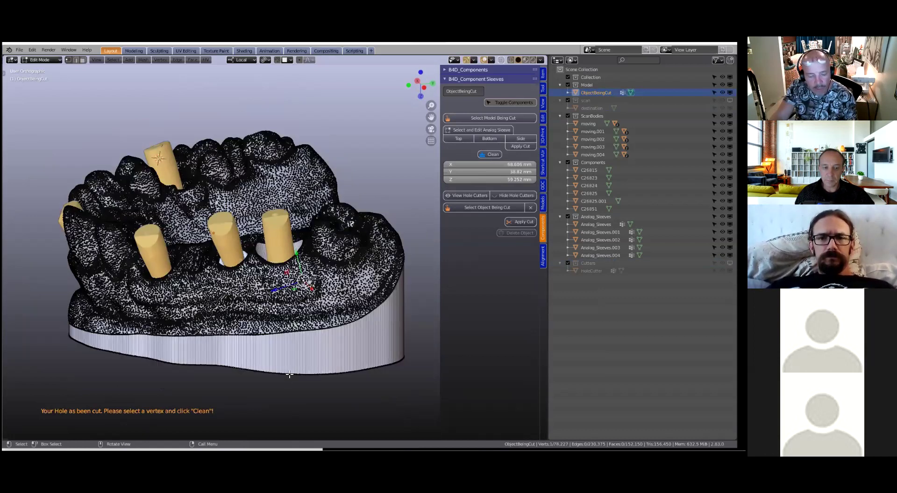
middle_click_drag(317, 329, 321, 278)
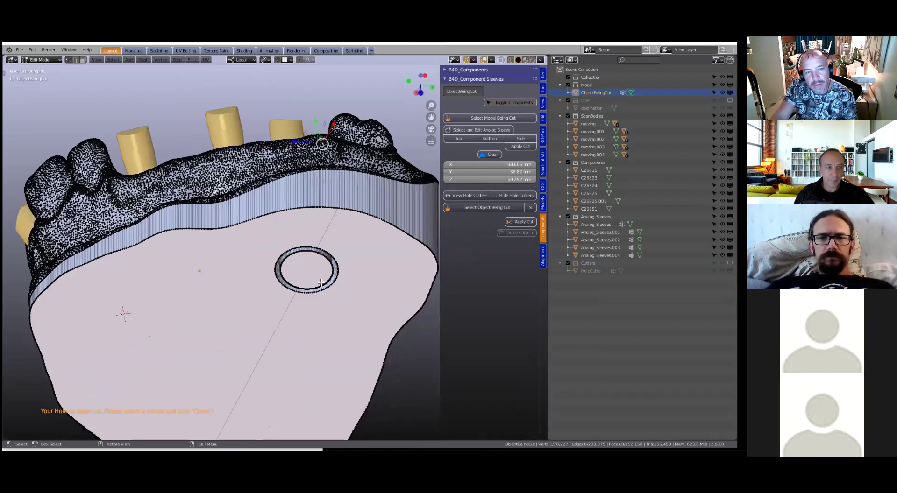
scroll(318, 324, "up", 4)
mouse_move(317, 350)
middle_mouse_down()
mouse_move(325, 257)
mouse_move(315, 322)
mouse_move(340, 242)
middle_mouse_up()
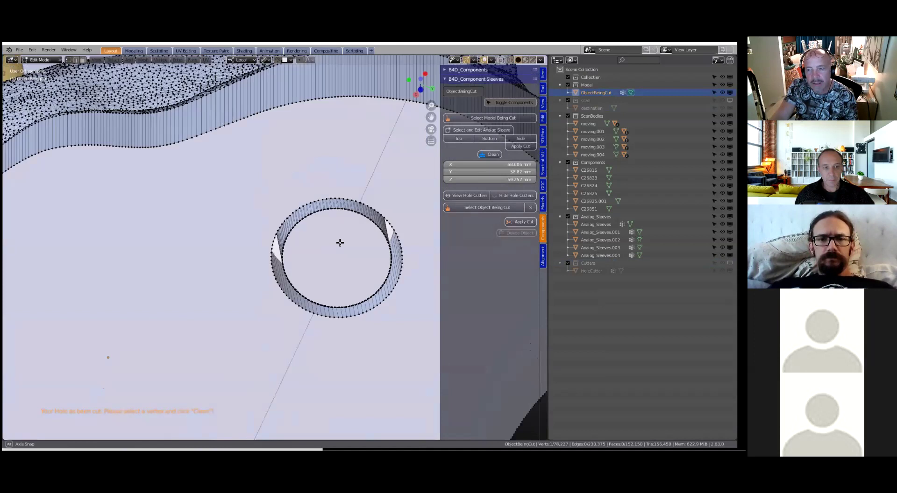
left_click(488, 155)
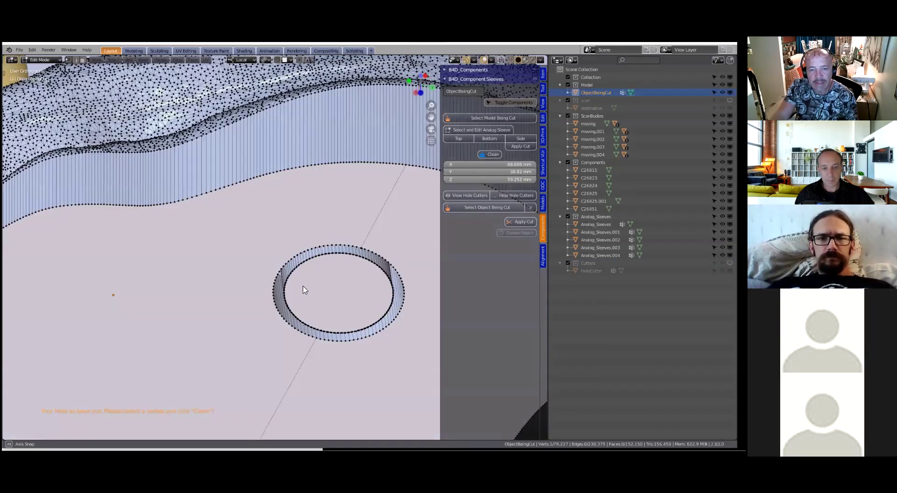
middle_click_drag(303, 289, 310, 314)
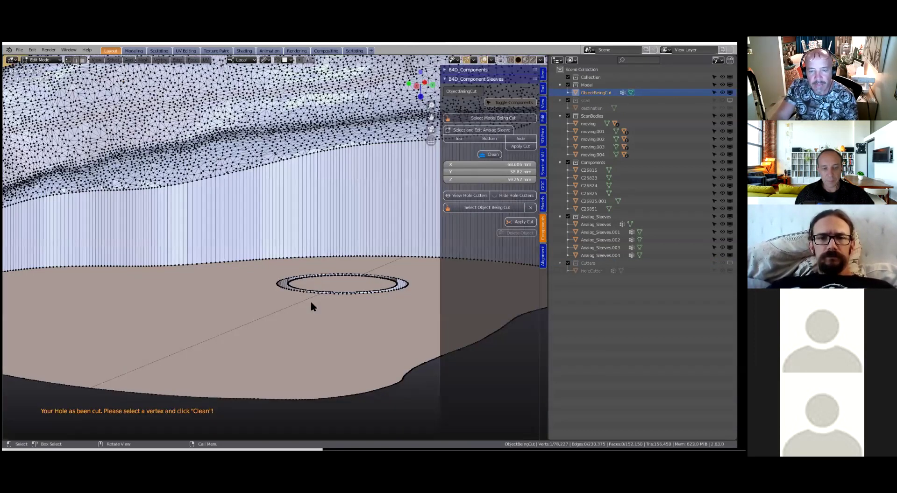
middle_click_drag(293, 186, 292, 186)
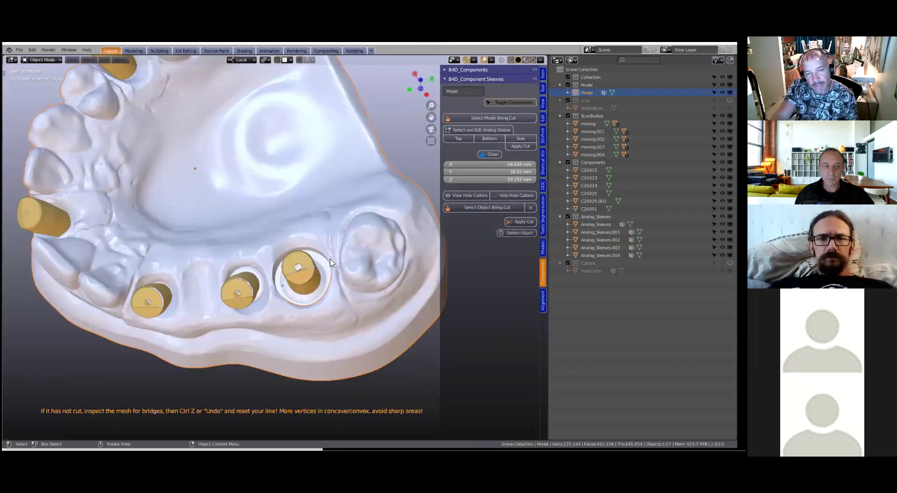
Step: Hide scan body moving.001 and the component beneath it, and inspect the sleeve inside the cut hole from above and below
scroll(319, 273, "up", 4)
middle_click_drag(303, 258, 254, 157)
scroll(236, 257, "down", 3)
scroll(216, 228, "up", 5)
left_click(217, 228)
scroll(243, 349, "down", 4)
left_click(255, 156)
key("h")
scroll(255, 159, "up", 3)
middle_click_drag(255, 94, 317, 259, "shift")
middle_click_drag(318, 277, 337, 232)
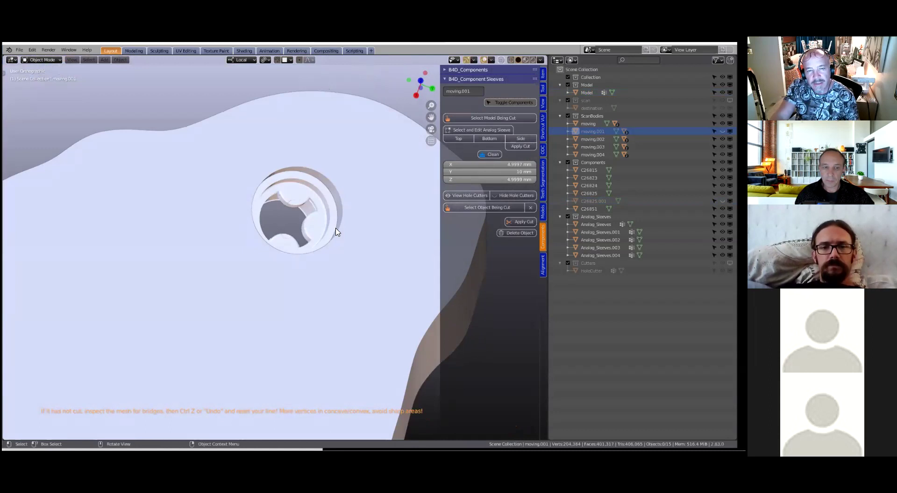
Step: Undo the hiding of scan body moving.001 and component C26825.001, and inspect the component seated inside the sleeve hole from the model base
scroll(337, 232, "up", 3)
scroll(337, 216, "down", 2)
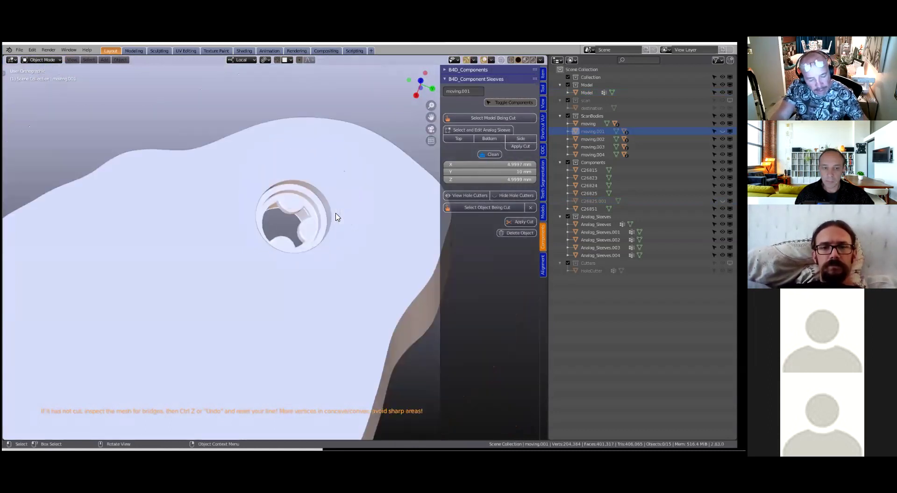
left_click(337, 217, "ctrl")
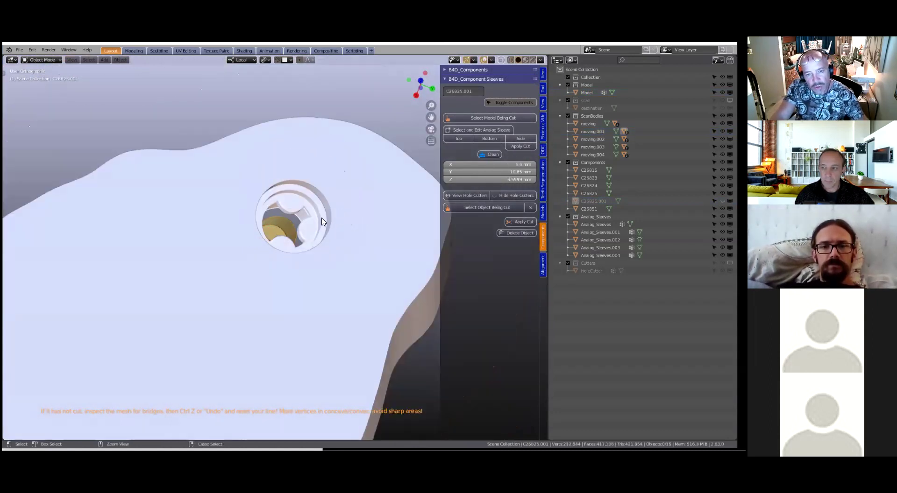
key("ctrl+z")
scroll(310, 214, "up", 7)
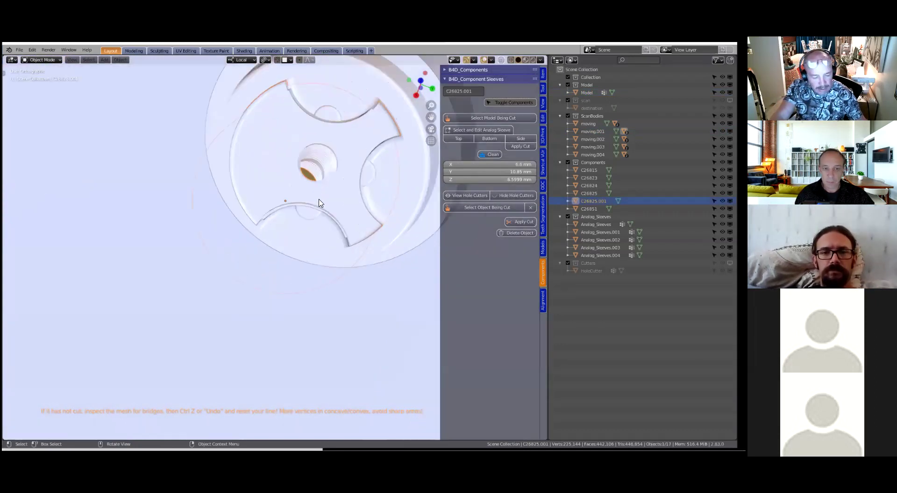
scroll(275, 299, "up", 5)
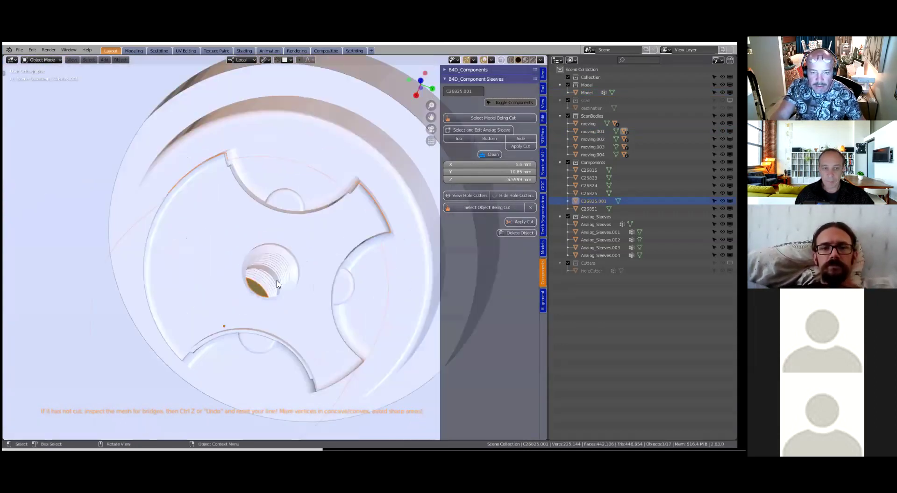
scroll(278, 285, "up", 1)
middle_click_drag(280, 275, 279, 294)
scroll(279, 272, "down", 6)
scroll(279, 219, "down", 2)
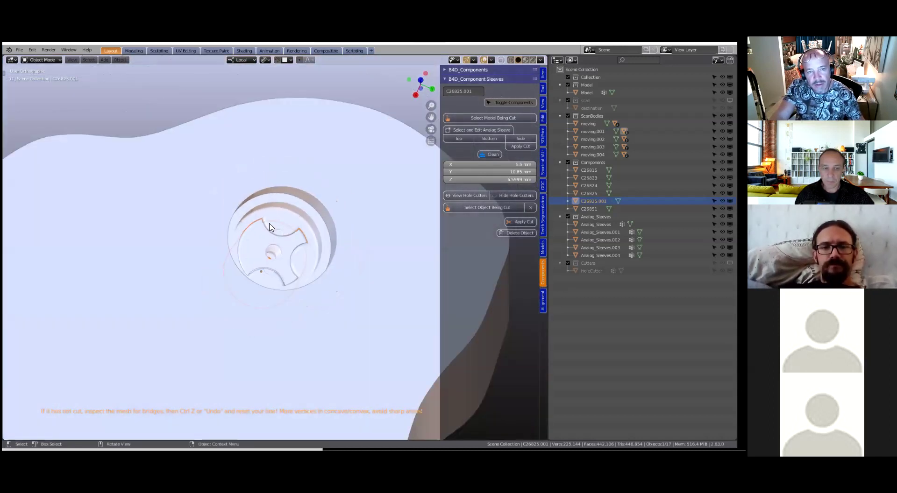
scroll(273, 240, "down", 2)
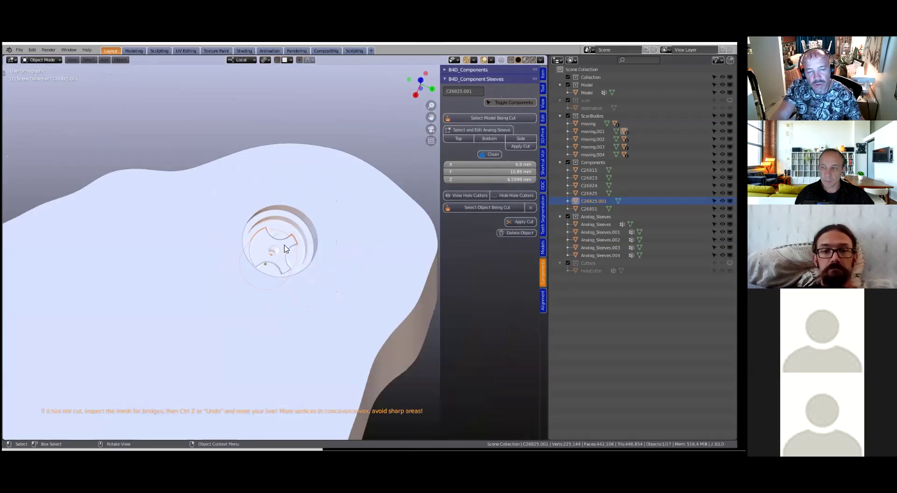
scroll(285, 248, "down", 2)
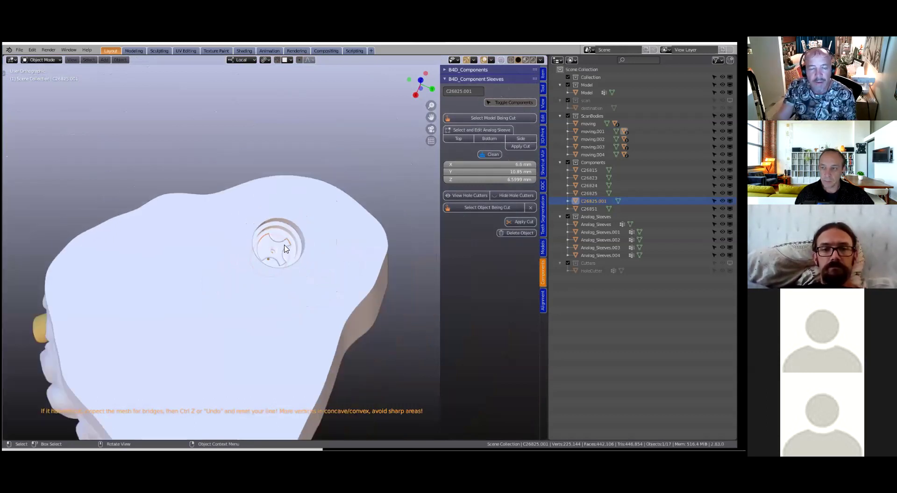
Step: Examine the scan bodies and the sleeve openings around them from the tooth side of the model
middle_click_drag(202, 208, 199, 308)
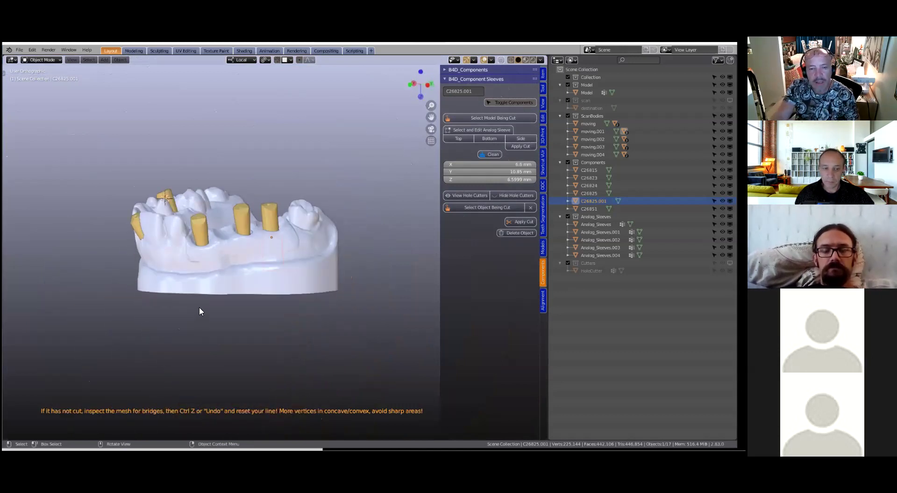
scroll(246, 283, "up", 3)
scroll(247, 278, "up", 1)
middle_click_drag(247, 278, 243, 295)
scroll(243, 295, "up", 2)
scroll(243, 296, "down", 2)
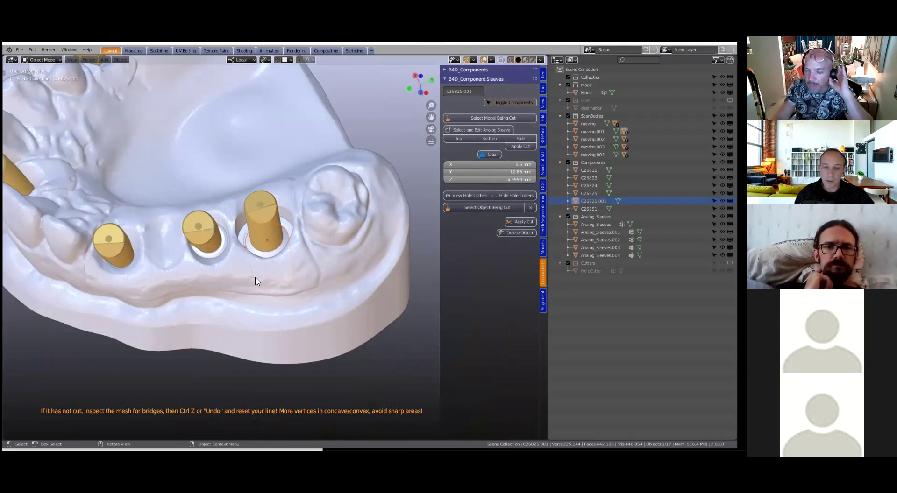
scroll(256, 273, "down", 3)
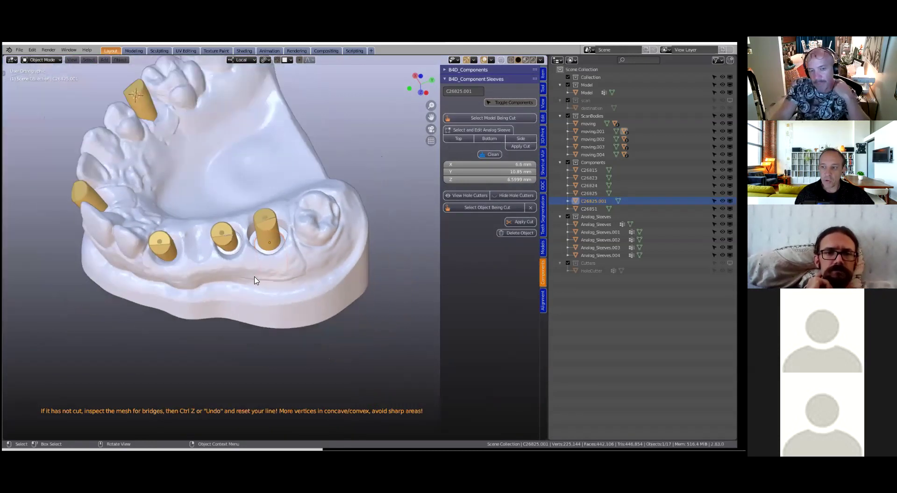
middle_click_drag(263, 301, 269, 286)
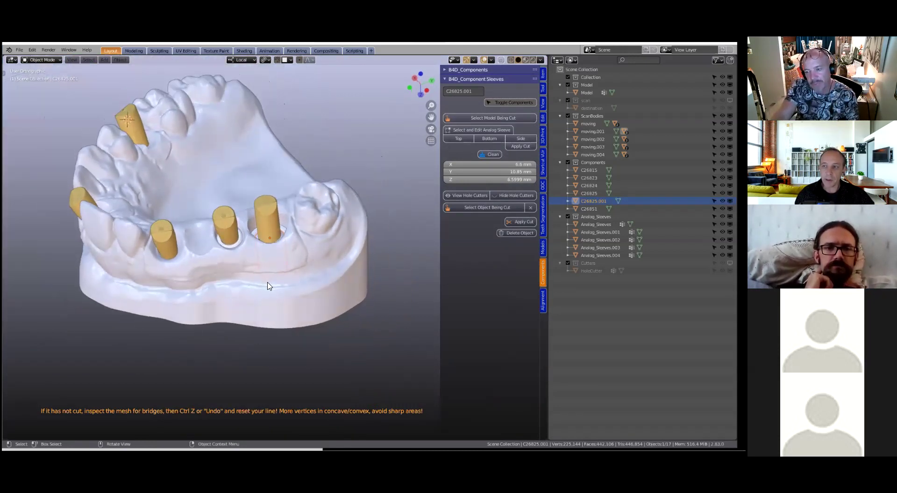
scroll(268, 286, "up", 2)
scroll(269, 286, "down", 2)
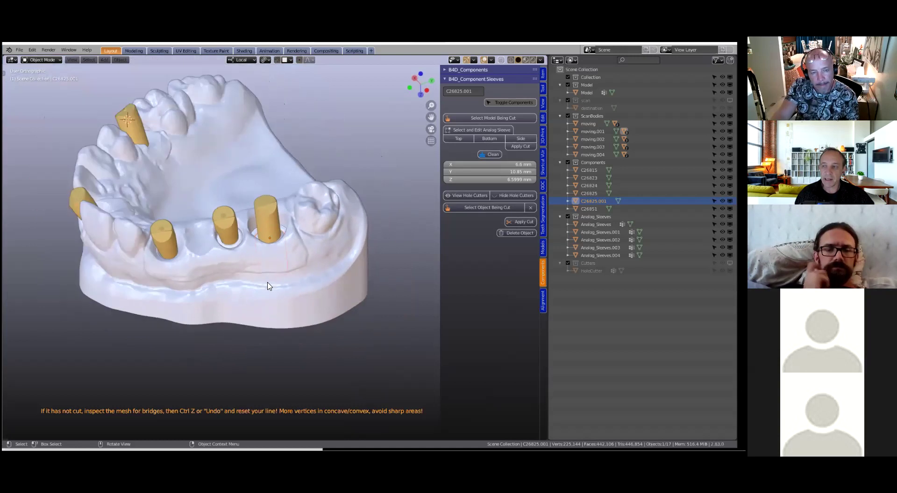
scroll(269, 284, "down", 2)
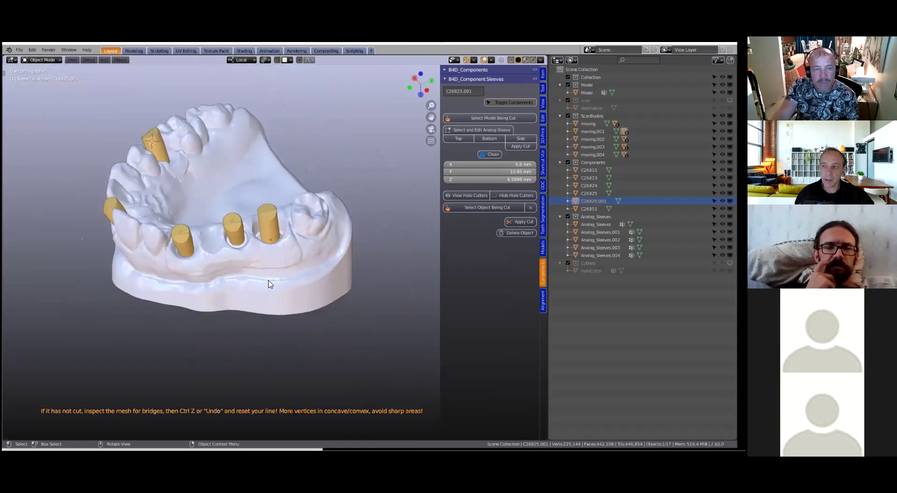
middle_click_drag(269, 284, 249, 265, "shift")
scroll(314, 298, "up", 2)
scroll(314, 301, "down", 2)
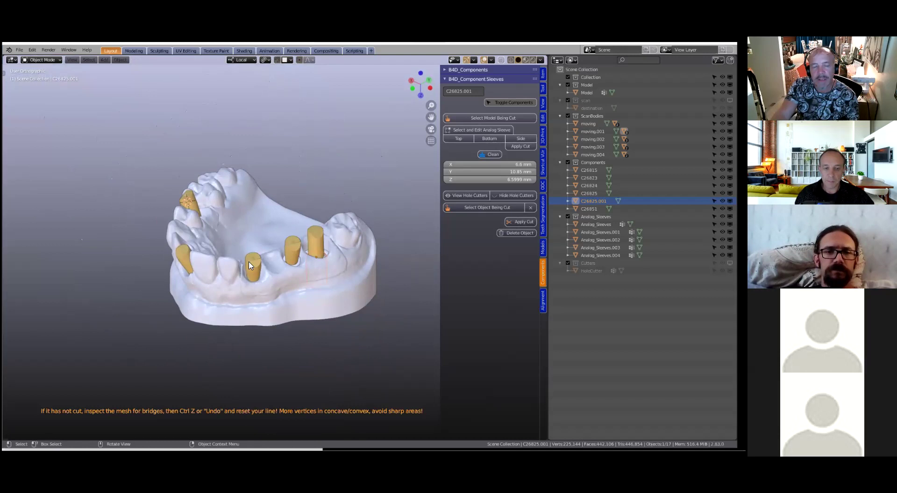
Step: Open zoom5.blend from the Desktop without saving the changes to the current file
left_click(20, 49)
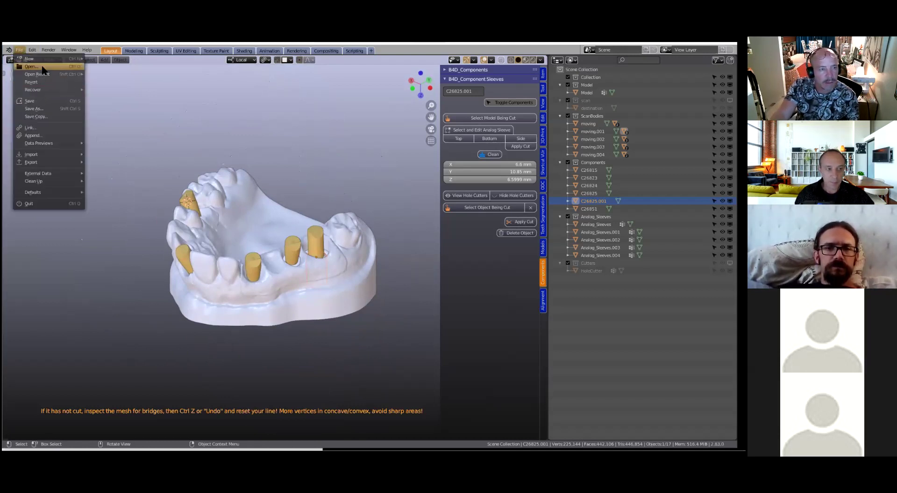
left_click(42, 66)
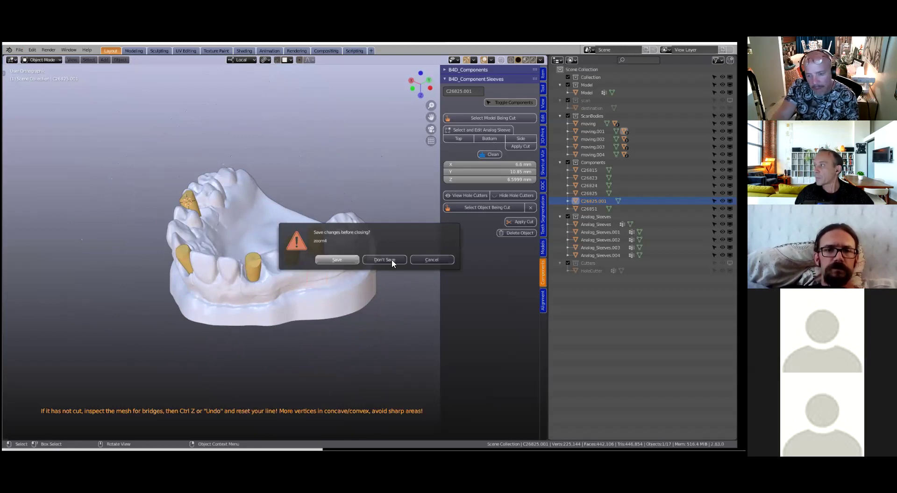
left_click(378, 260)
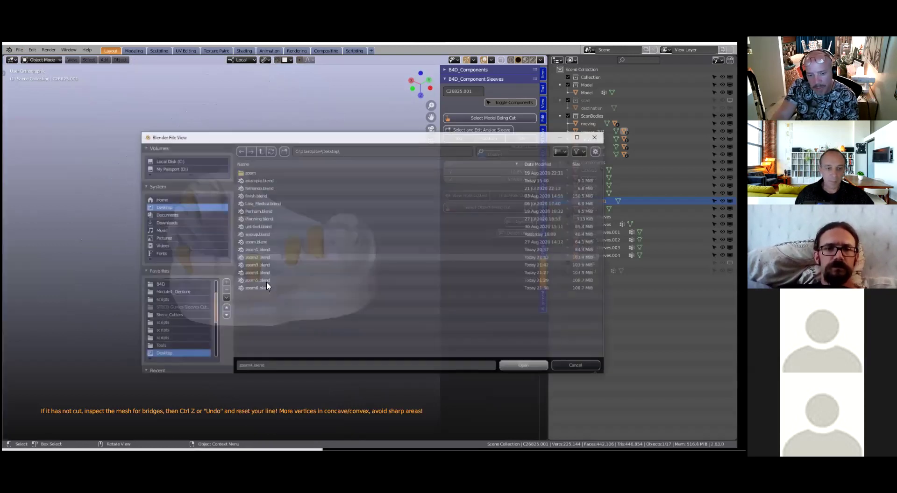
double_click(280, 282)
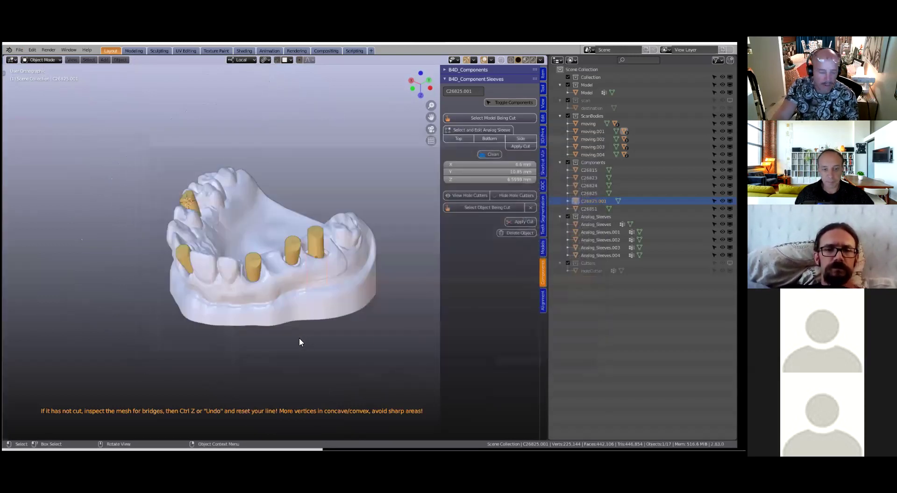
Step: Hide the Model and examine the undersides of the analog sleeves, especially the two that touch each other
middle_click_drag(280, 345, 256, 238)
scroll(287, 200, "up", 2)
scroll(281, 322, "up", 3)
scroll(280, 322, "down", 3)
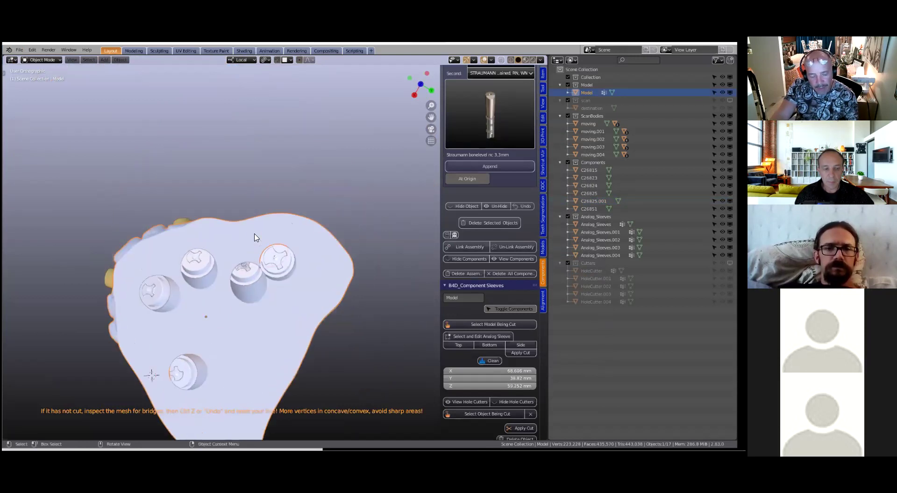
key("h")
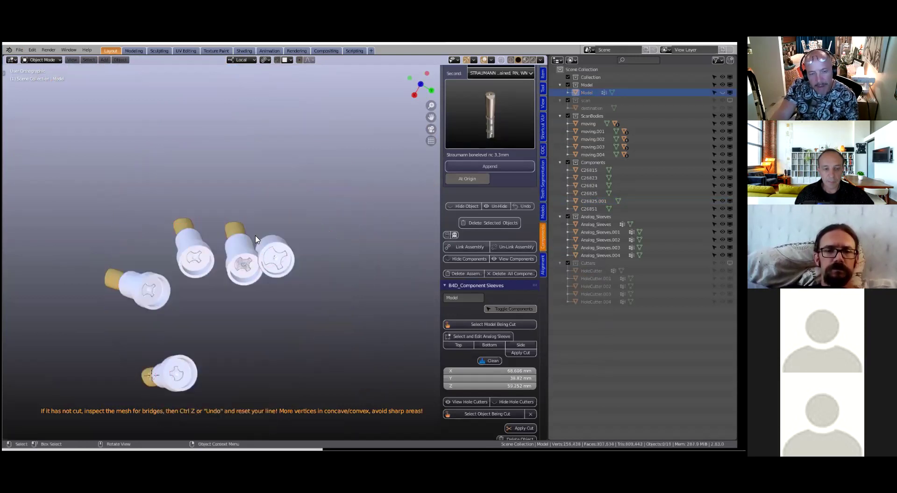
scroll(281, 305, "up", 5)
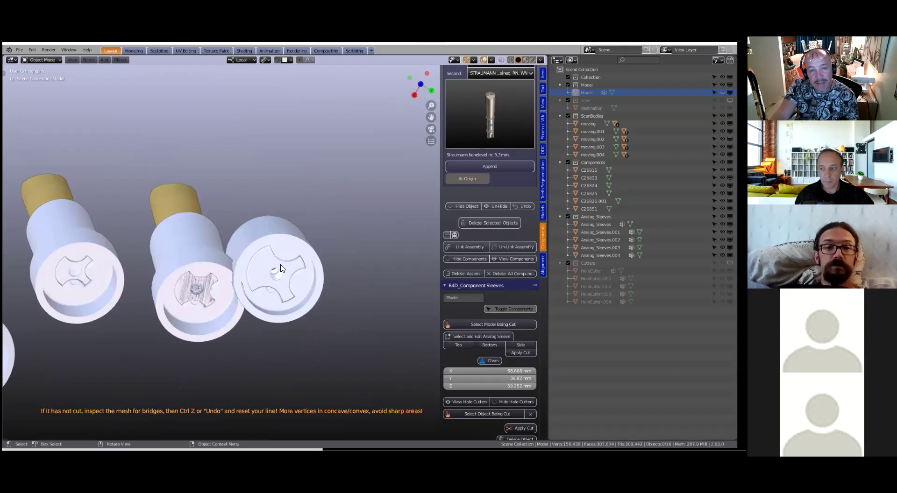
middle_click_drag(256, 305, 305, 222)
scroll(255, 242, "up", 3)
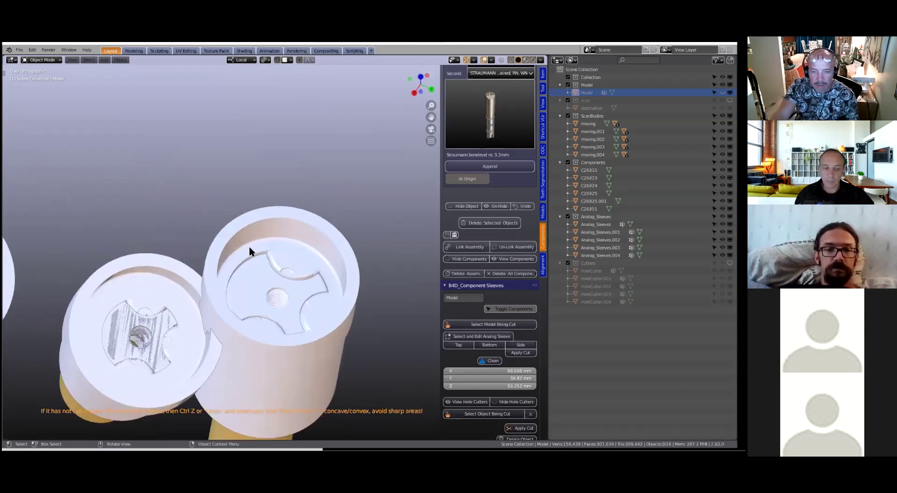
scroll(233, 257, "up", 2)
middle_click_drag(233, 259, 338, 181)
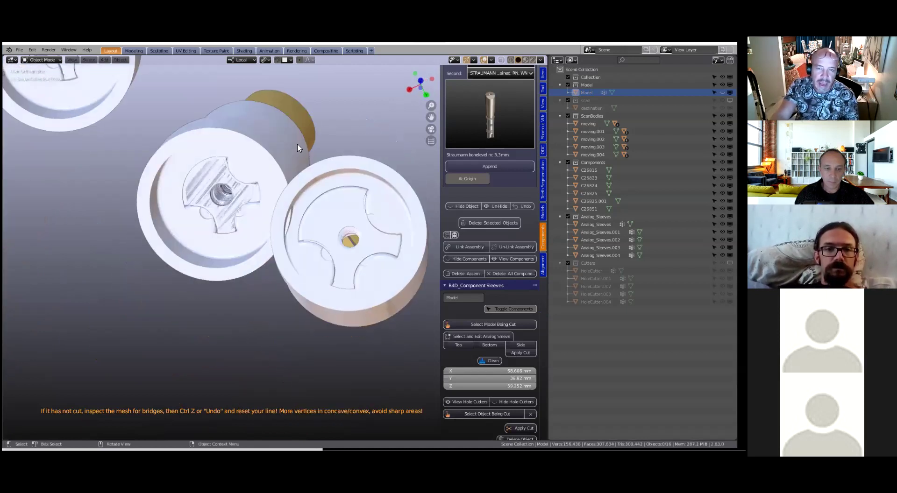
scroll(125, 232, "up", 3)
middle_click_drag(185, 362, 300, 364)
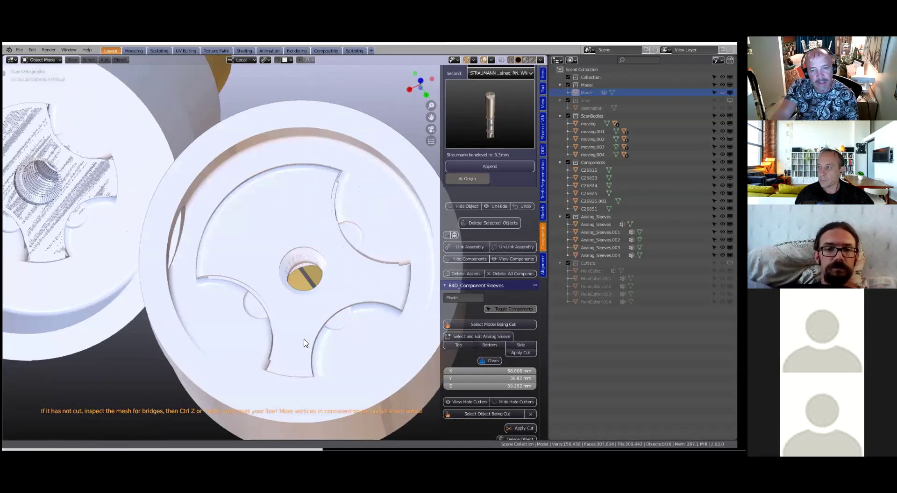
scroll(304, 355, "up", 2)
scroll(280, 303, "up", 2)
scroll(201, 238, "down", 2)
middle_click_drag(189, 270, 135, 387)
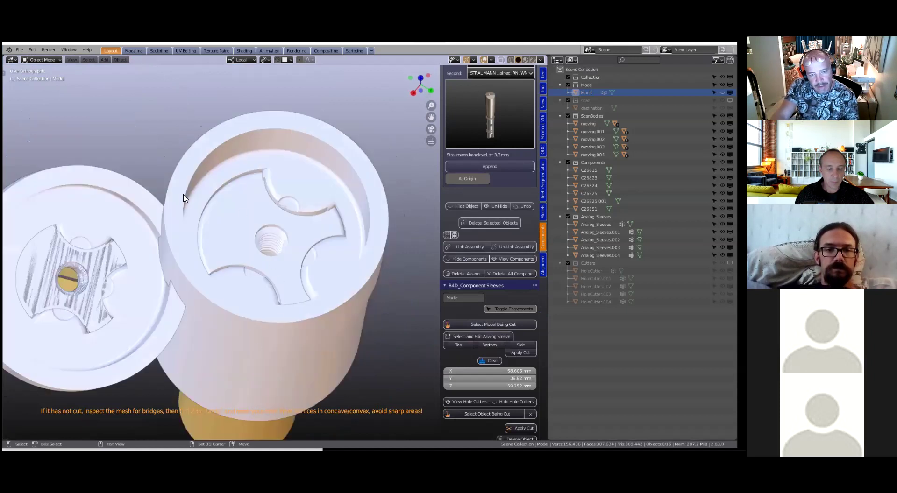
middle_click_drag(183, 198, 190, 208, "shift")
scroll(362, 252, "up", 2)
scroll(353, 256, "down", 3)
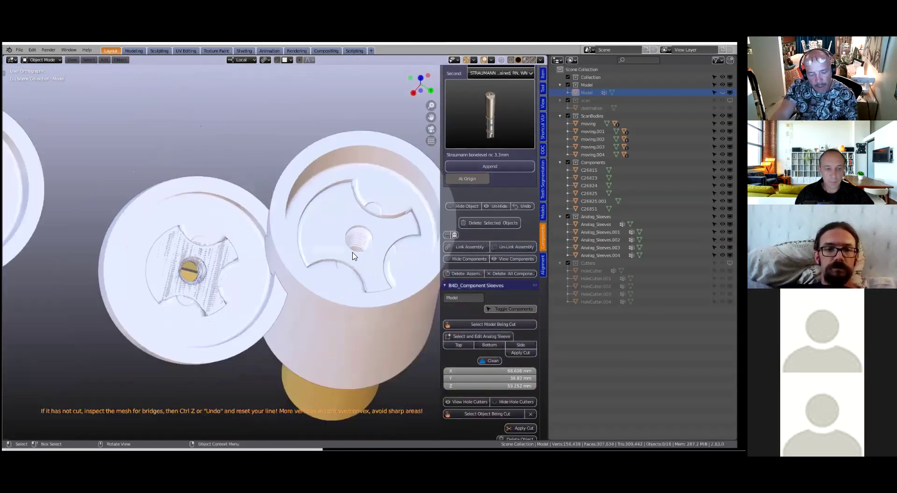
scroll(352, 253, "down", 1)
Step: Hide component C26825.001 and inspect the inside of its sleeve where the neighbouring sleeve meets it
left_click(332, 251)
middle_click_drag(352, 253, 286, 237)
key("h")
middle_click_drag(309, 332, 262, 285)
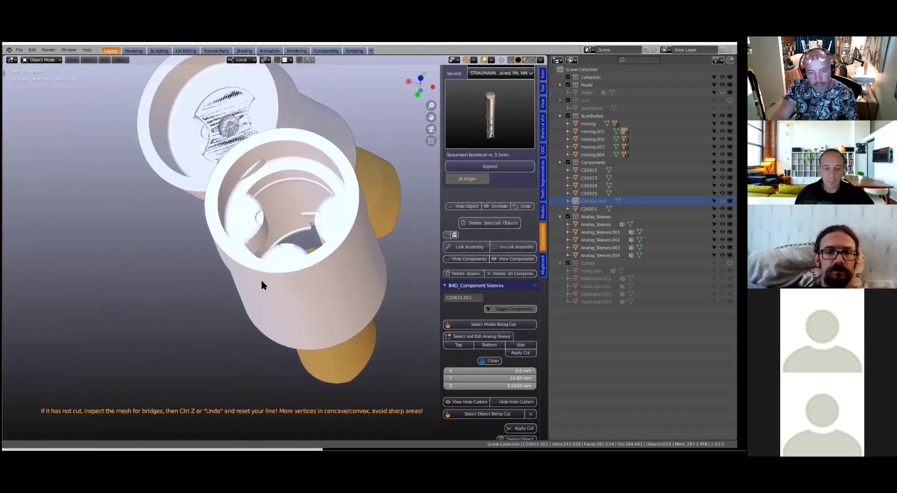
middle_click_drag(278, 169, 296, 247, "shift")
scroll(279, 230, "up", 1)
scroll(228, 282, "up", 4)
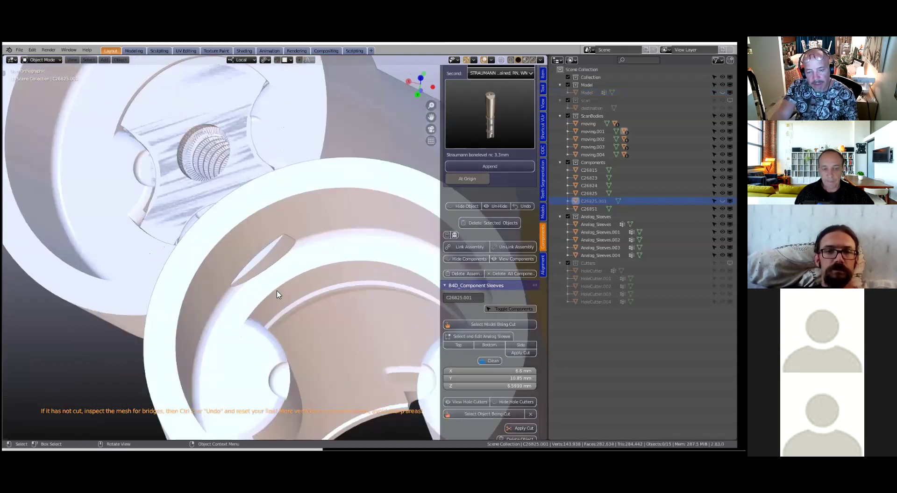
middle_click_drag(260, 296, 306, 235)
Step: Hide components C26825 and C26824 in the neighbouring sleeve and view both open sleeves
left_click(175, 262)
key("h")
left_click(174, 261)
key("h")
scroll(264, 238, "down", 4)
scroll(215, 286, "up", 3)
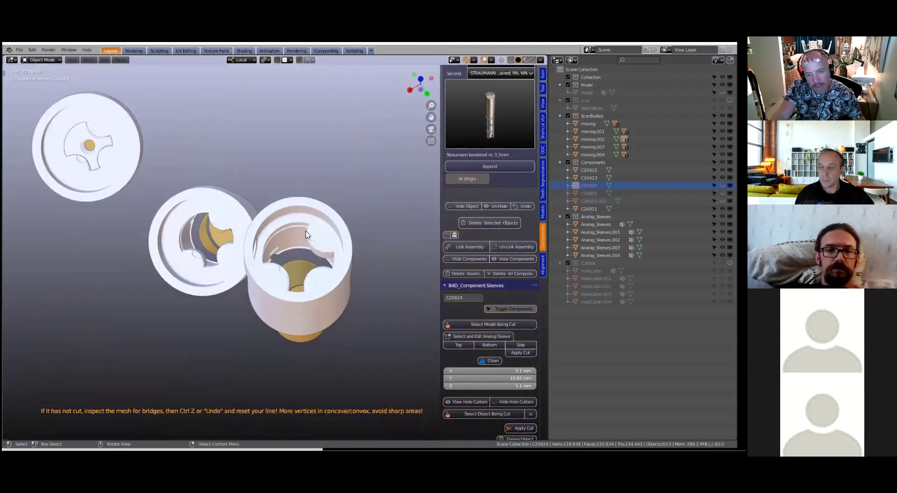
scroll(306, 235, "down", 2)
Step: Undo the component hiding so that only the Model stays hidden around the sleeves and scan bodies
left_click(306, 235)
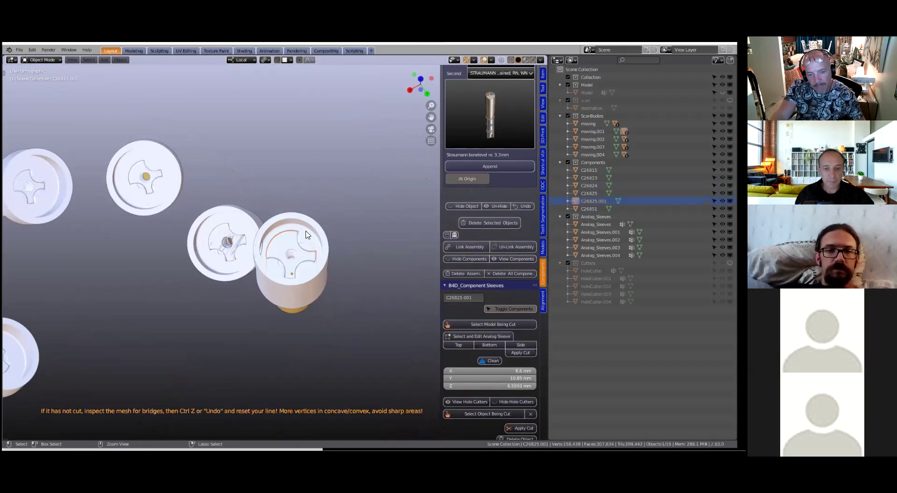
key("ctrl+z")
scroll(293, 217, "down", 2)
middle_click_drag(294, 217, 288, 239)
key("ctrl+z")
key("ctrl+z")
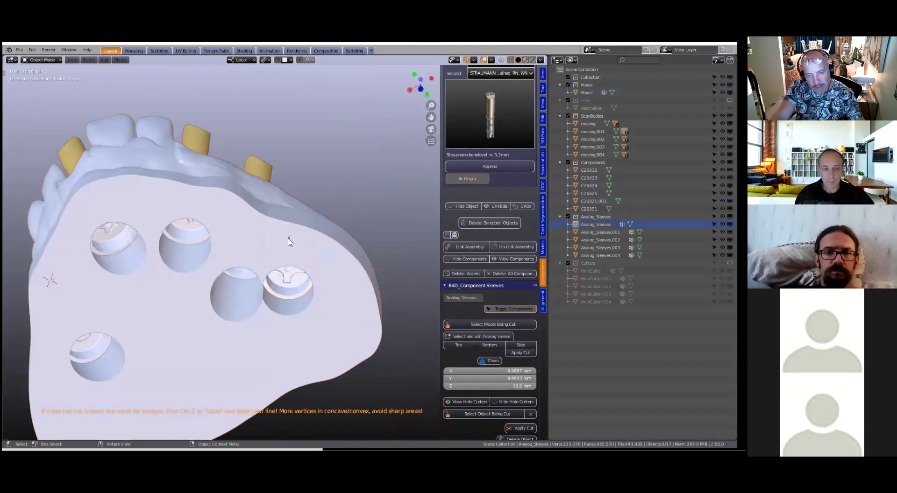
key("ctrl+z")
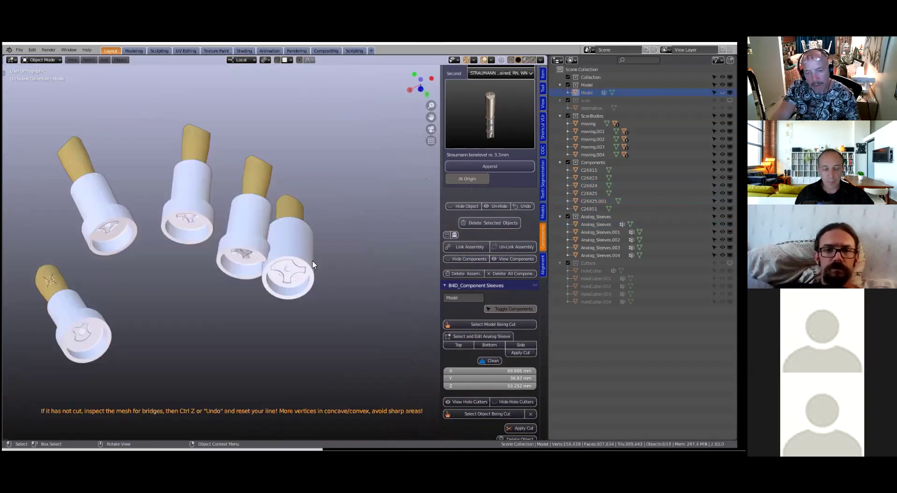
Step: Show the hole cutters of the analog sleeves
scroll(312, 259, "up", 3)
scroll(313, 269, "down", 2)
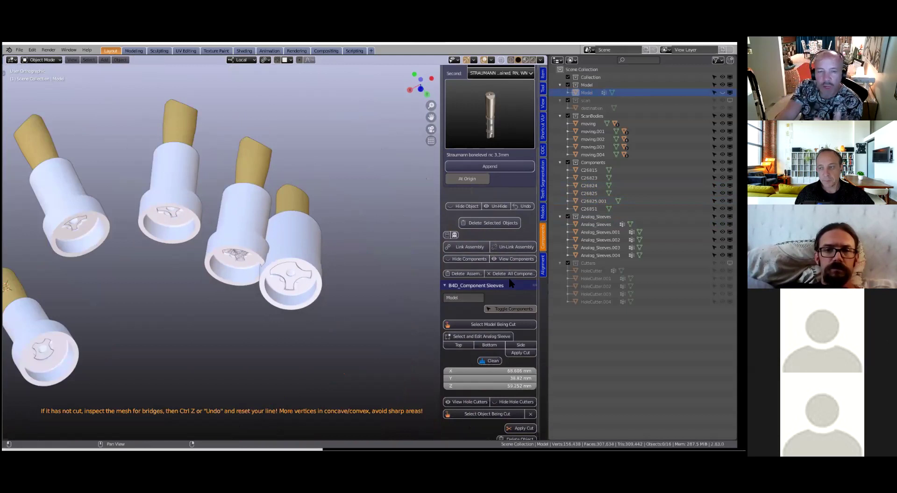
scroll(510, 282, "down", 1)
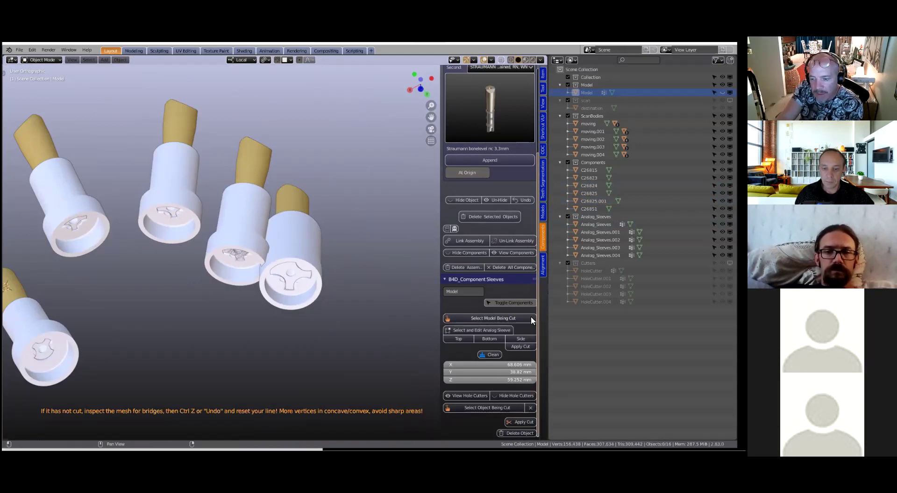
left_click(470, 397)
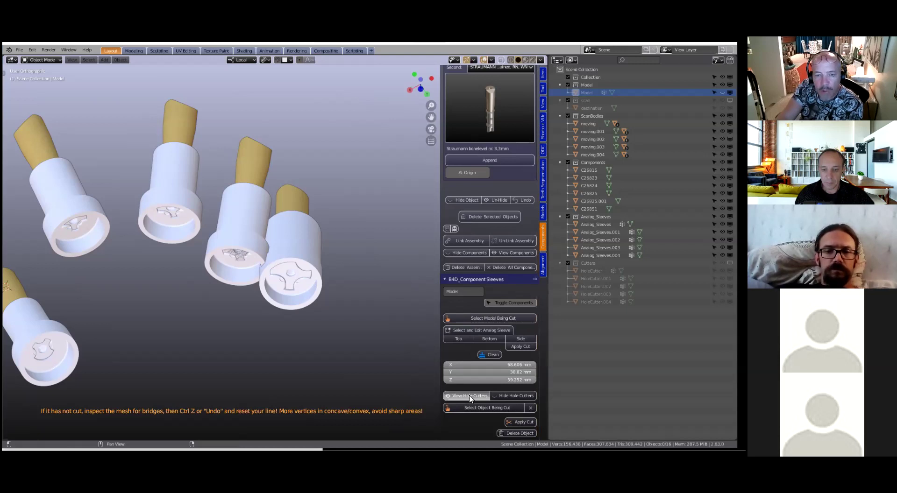
Step: Try to scale down HoleCutter.002, the hole cutter of the sleeve that touches its neighbour
scroll(246, 280, "down", 3)
middle_click_drag(242, 316, 241, 311)
scroll(241, 312, "up", 4)
scroll(241, 311, "down", 1)
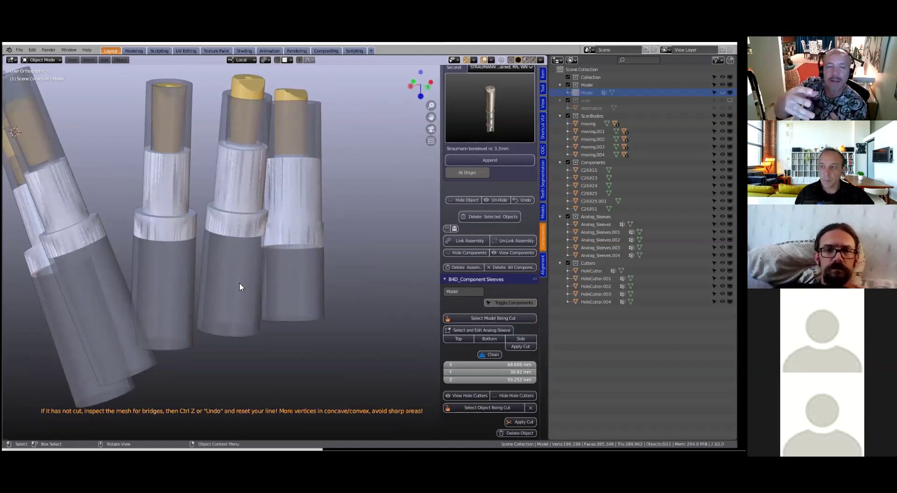
left_click(240, 314)
scroll(242, 328, "down", 3)
middle_click_drag(243, 328, 246, 260)
scroll(247, 262, "up", 3)
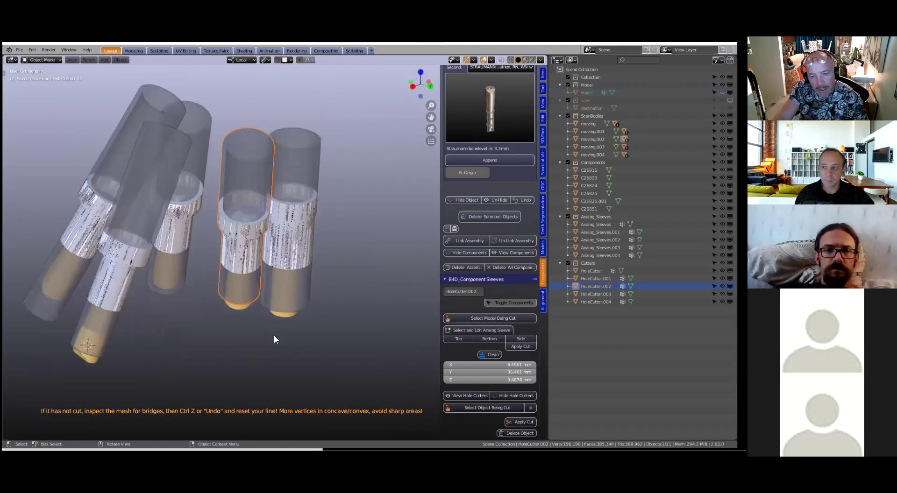
scroll(279, 303, "up", 2)
scroll(297, 301, "up", 4)
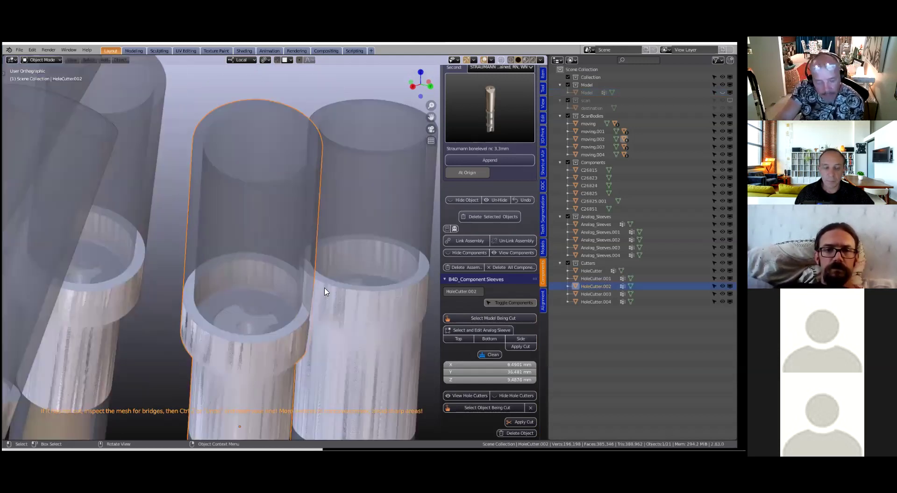
scroll(327, 294, "down", 2)
key("s")
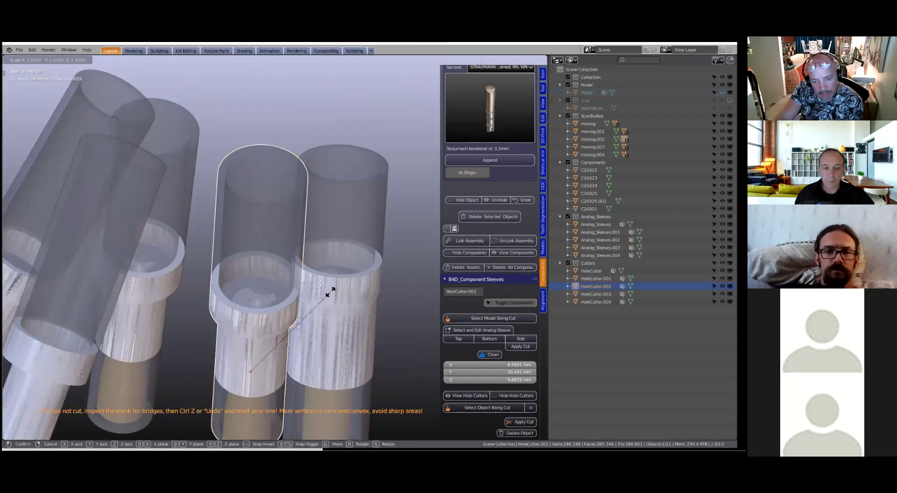
left_click(317, 297)
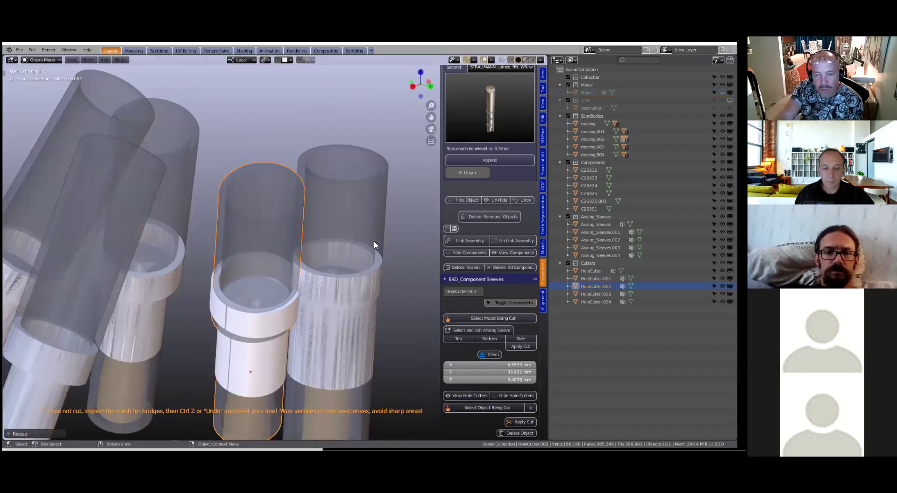
Step: Try to scale down the neighbouring HoleCutter.001 and check where the two sleeves meet
scroll(374, 243, "up", 3)
scroll(373, 234, "down", 2)
left_click(378, 219)
key("s")
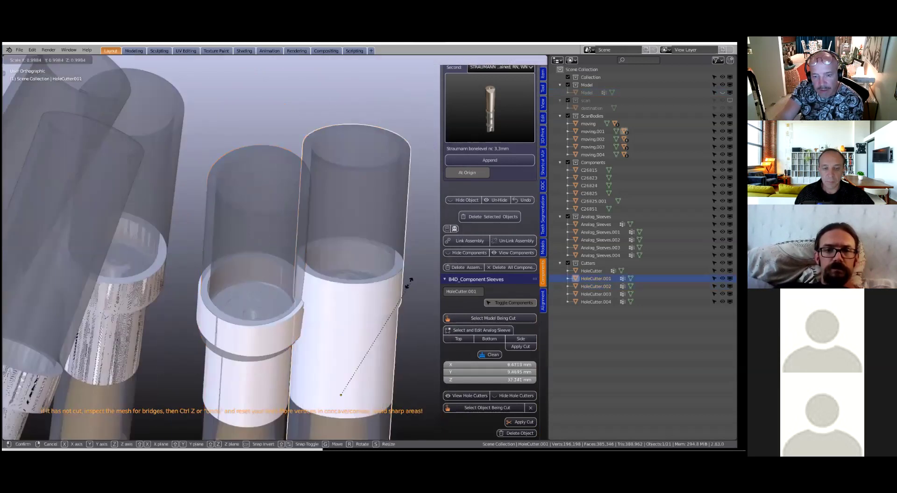
left_click(286, 319)
middle_click_drag(287, 327, 320, 309)
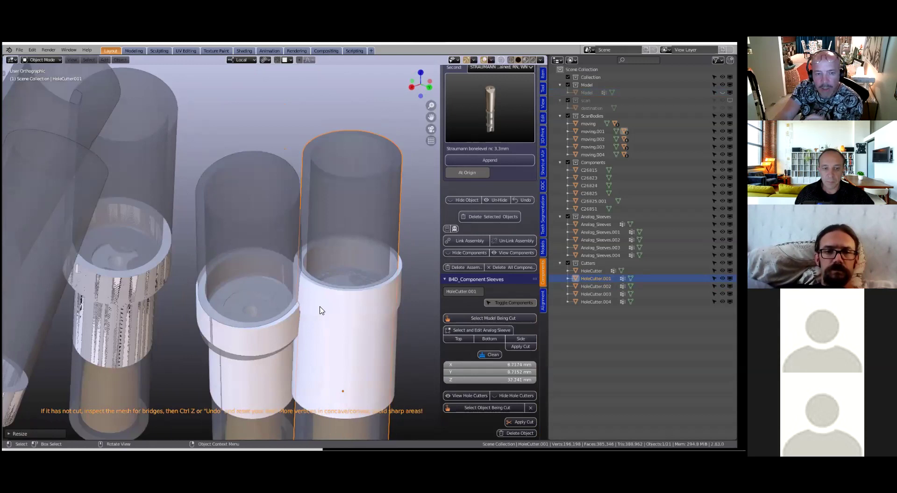
scroll(320, 309, "down", 4)
scroll(321, 310, "up", 5)
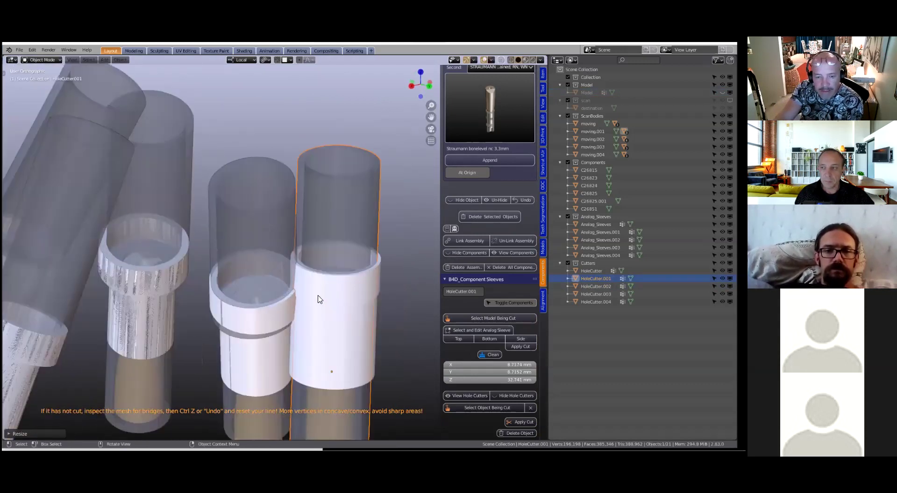
Step: Undo the scaling of both hole cutters
left_click(293, 299)
middle_click_drag(292, 299, 335, 281)
key("ctrl+z")
key("ctrl+z")
key("ctrl+z")
key("ctrl+z")
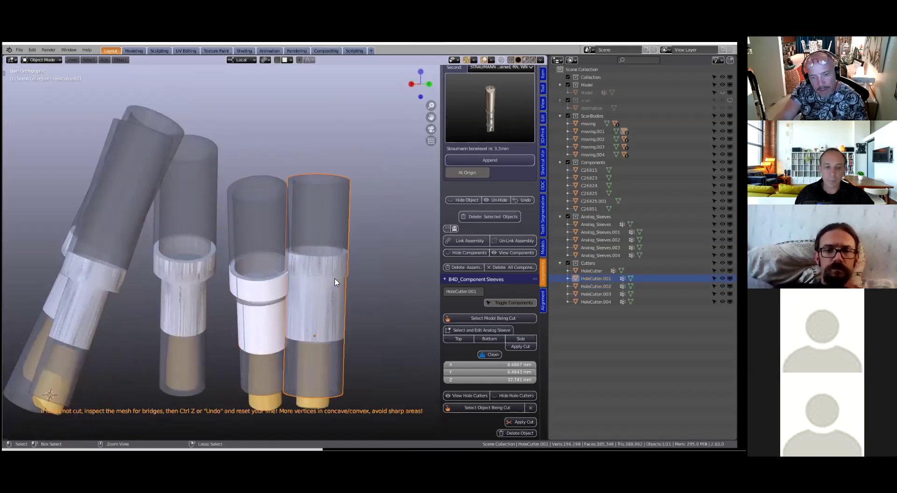
Step: Unlock the Z scale of HoleCutter.002 and scale the cutter to 0.952 on all axes
left_click(543, 73)
left_click(528, 176)
scroll(349, 268, "up", 3)
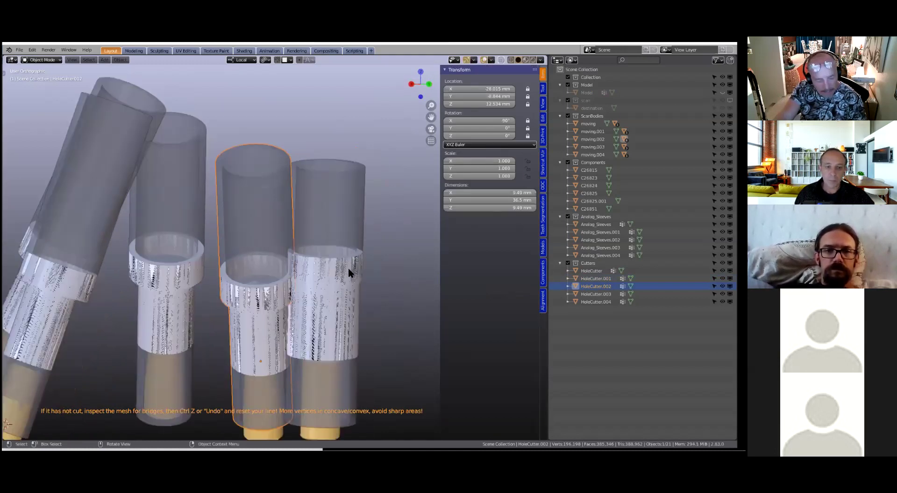
key("s")
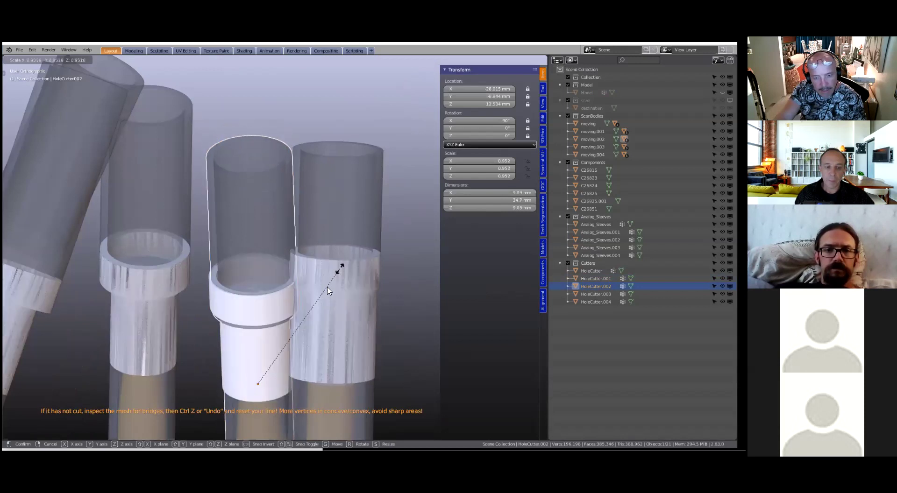
left_click(330, 292)
middle_click_drag(328, 292, 330, 305)
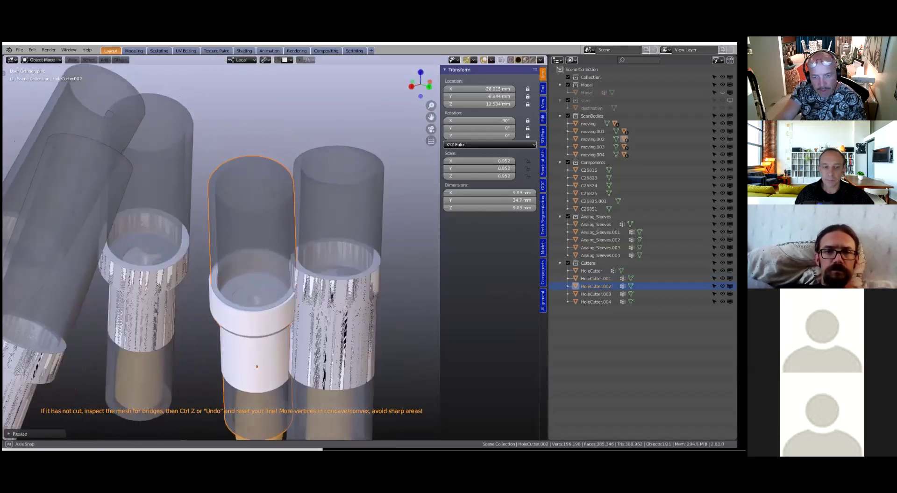
Step: Scale HoleCutter.001 to 0.919 in X and Y, keeping its Z scale locked, and return to the component sleeve tools
left_click(381, 260)
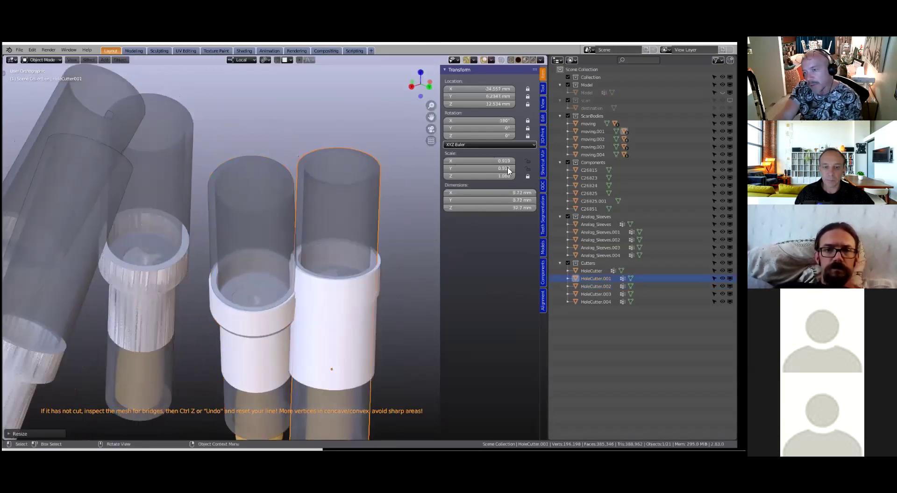
scroll(509, 172, "down", 1)
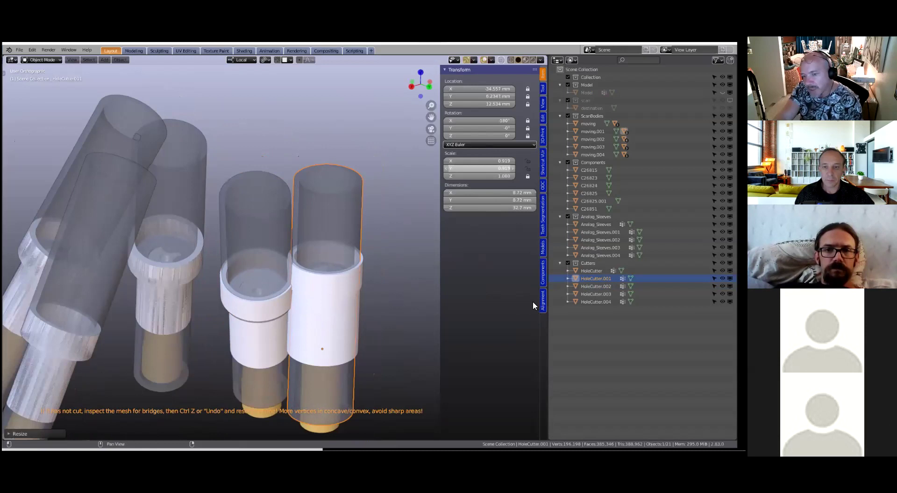
left_click(543, 279)
scroll(472, 326, "down", 5)
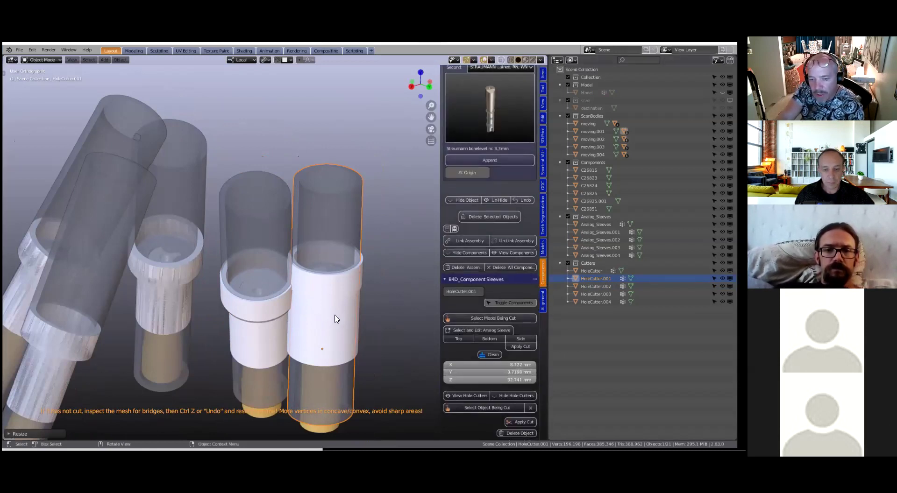
Step: Cut the Analog_Sleeves object with the hole cutter of the touching neighbour sleeve, HoleCutter.002
left_click(335, 301)
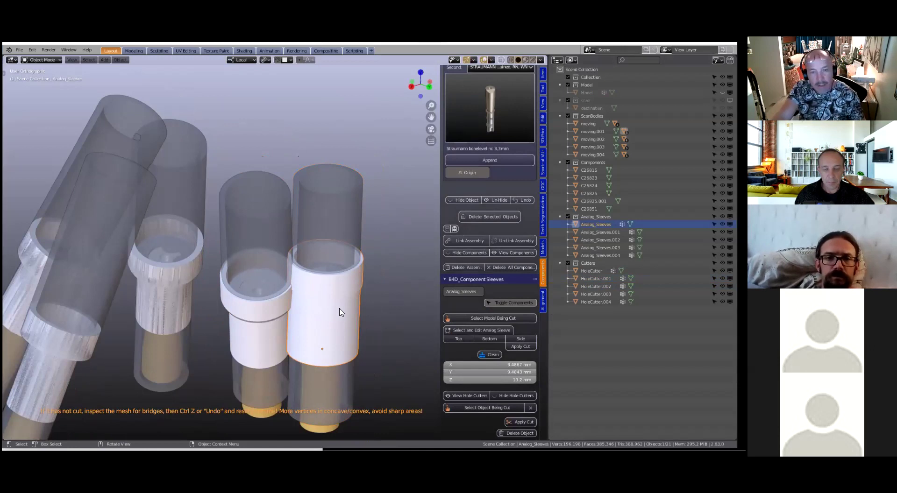
scroll(339, 313, "up", 3)
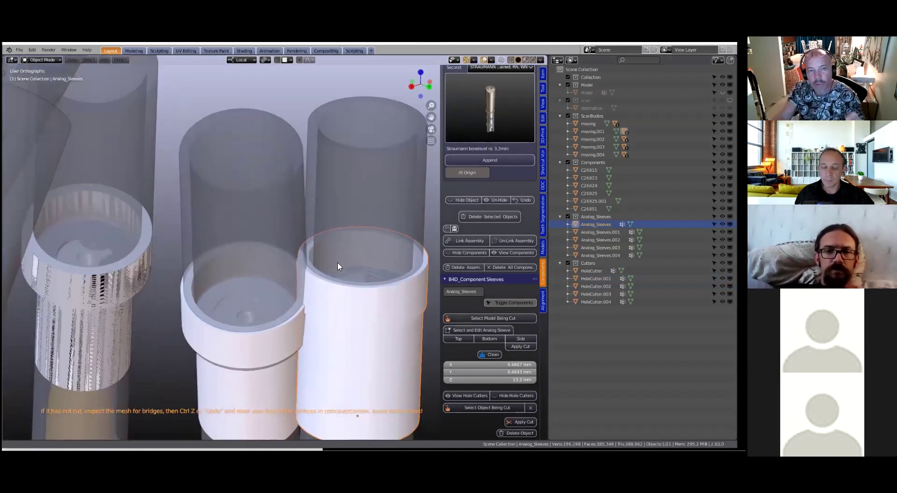
middle_click_drag(341, 300, 337, 263, "shift")
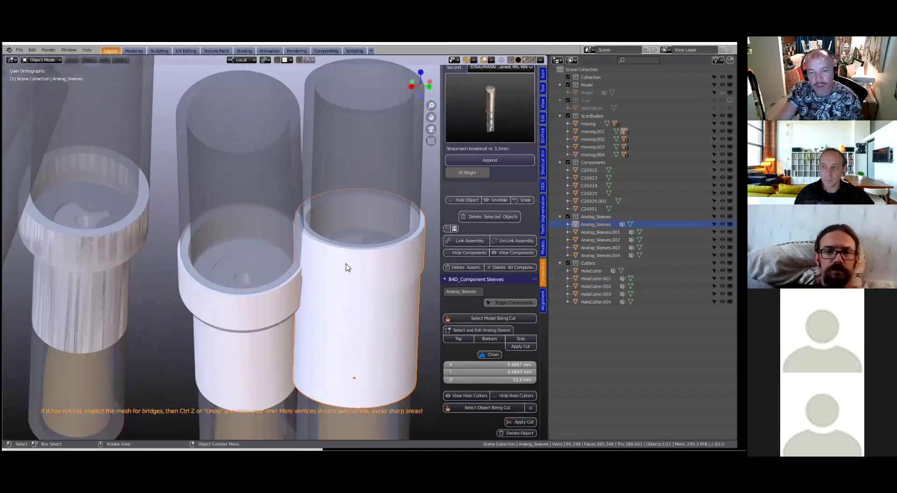
scroll(345, 266, "down", 1)
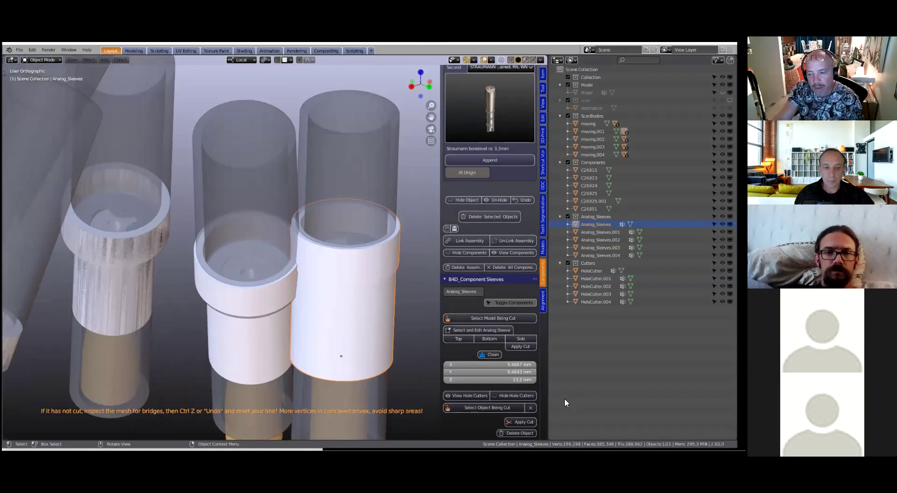
left_click(486, 409)
left_click(533, 419)
left_click(234, 166)
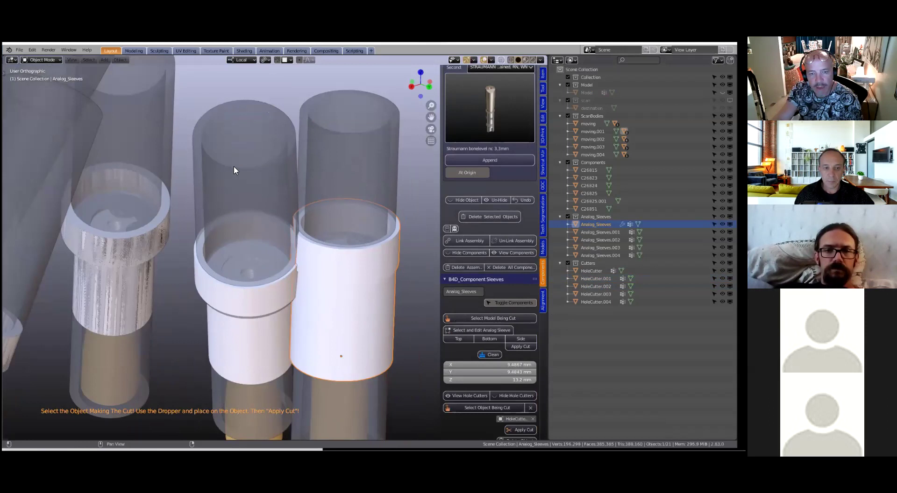
scroll(311, 262, "up", 3)
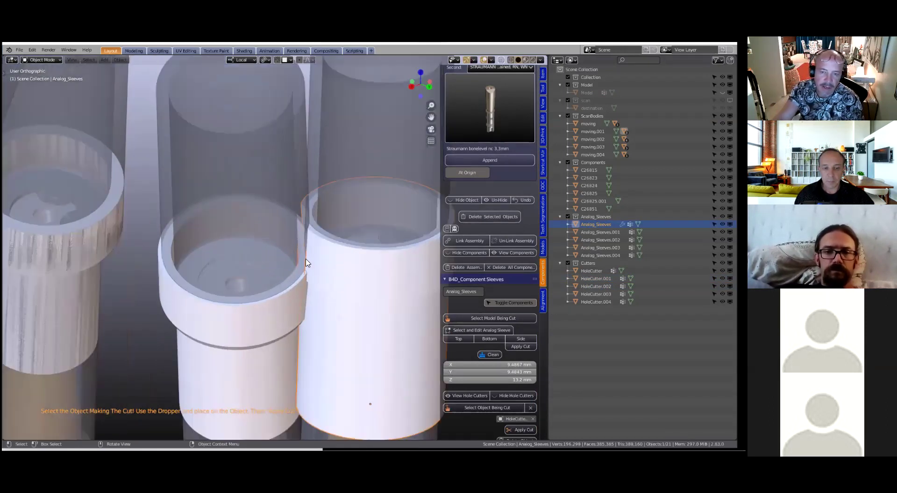
scroll(313, 270, "down", 3)
scroll(518, 424, "down", 1)
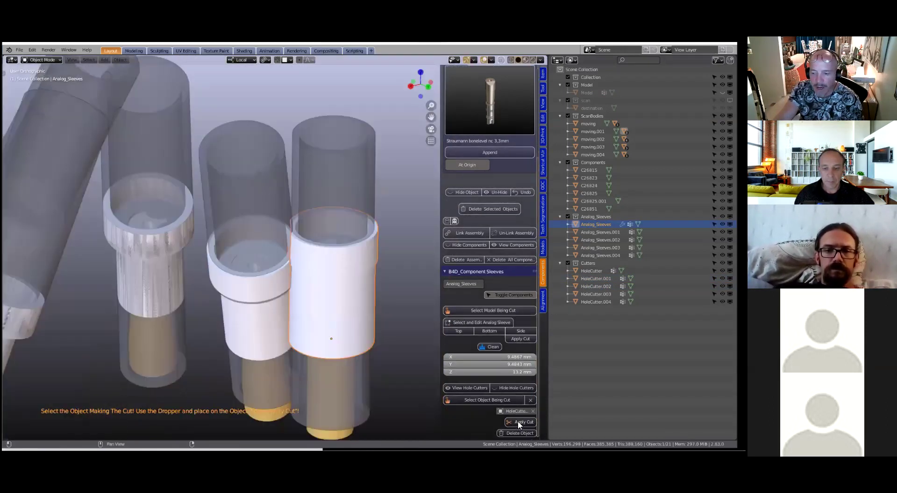
left_click(518, 421)
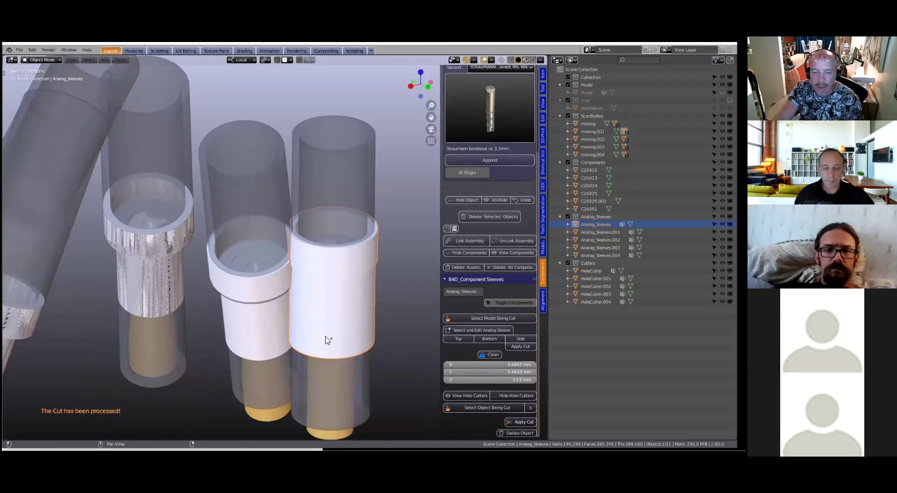
Step: Cut Analog_Sleeves.002 with the hole cutter of its touching neighbour sleeve, HoleCutter.001
left_click(226, 284)
scroll(226, 284, "up", 2)
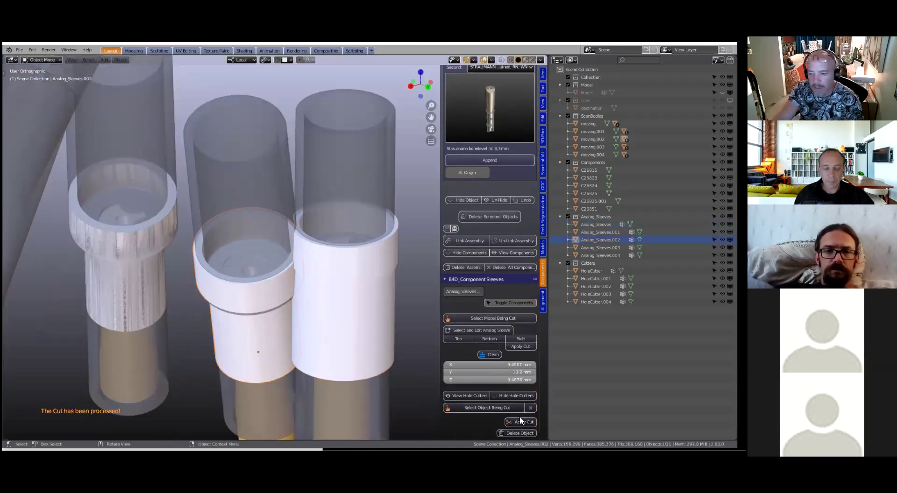
left_click(506, 409)
left_click(532, 416)
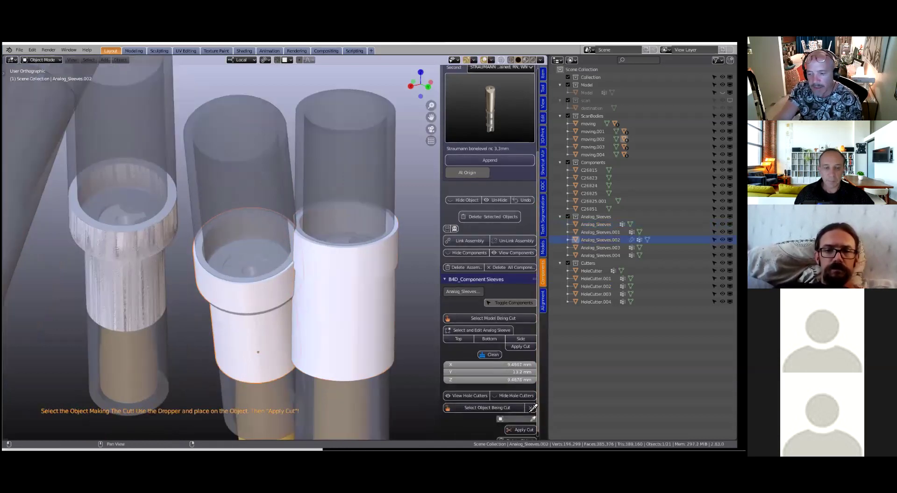
left_click(386, 171)
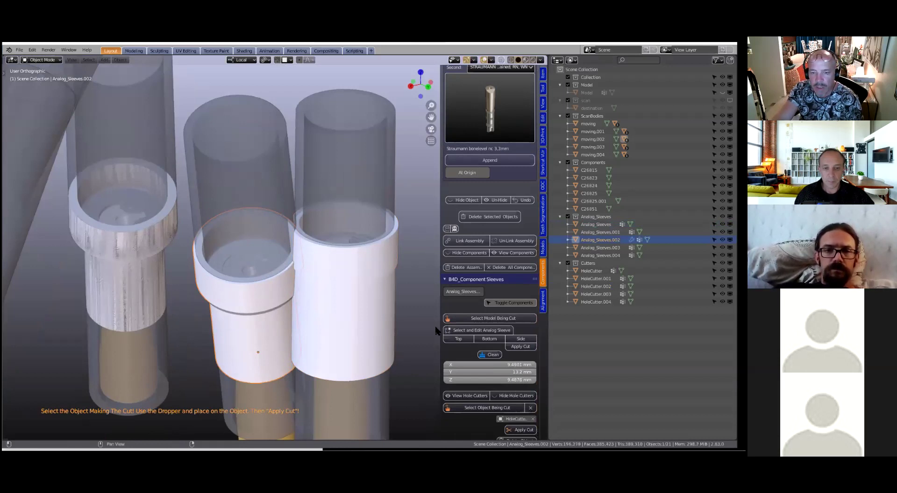
scroll(520, 417, "down", 1)
left_click(521, 422)
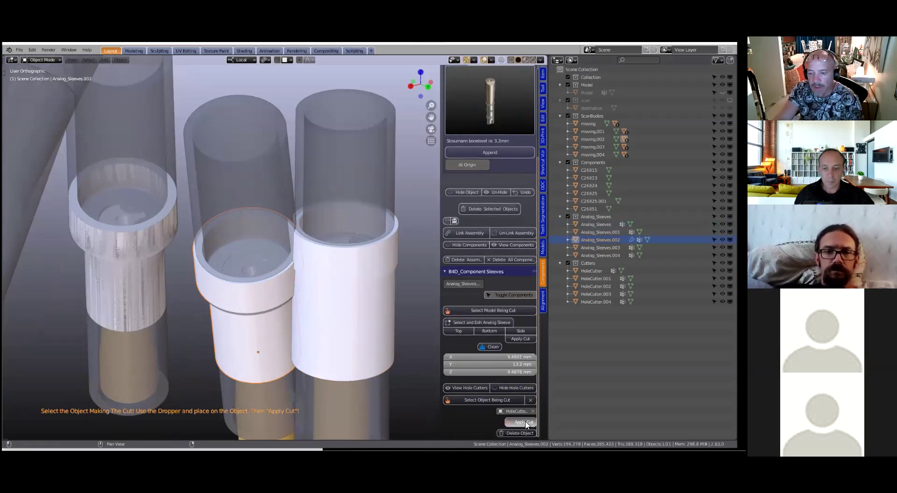
scroll(401, 335, "down", 3)
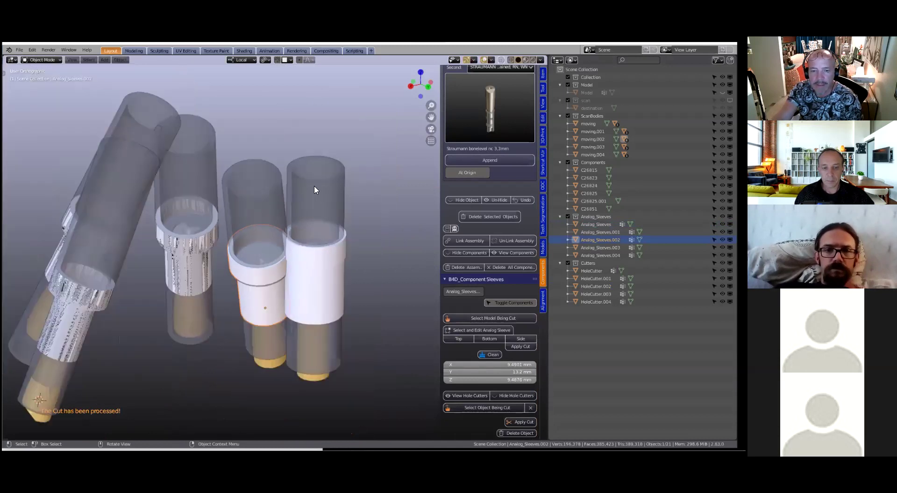
Step: Hide the whole Cutters collection and view the two cut analog sleeves up close
left_click(314, 189)
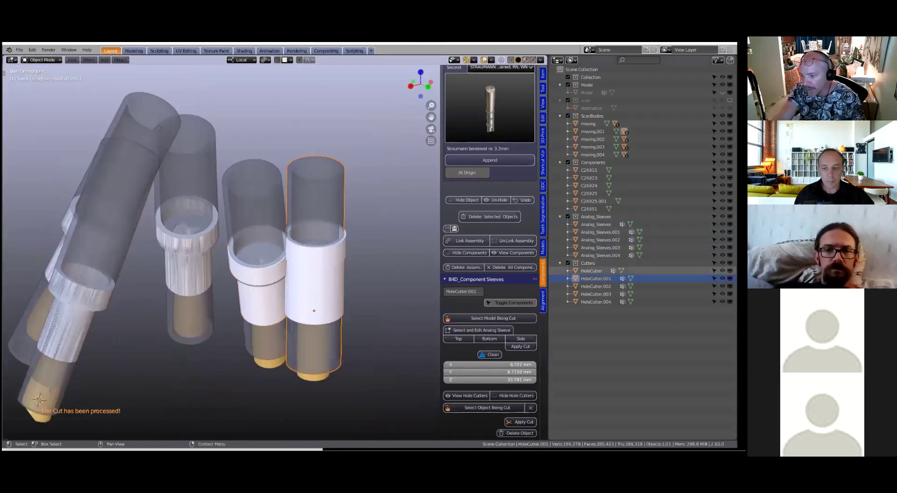
left_click(729, 263)
scroll(286, 293, "up", 4)
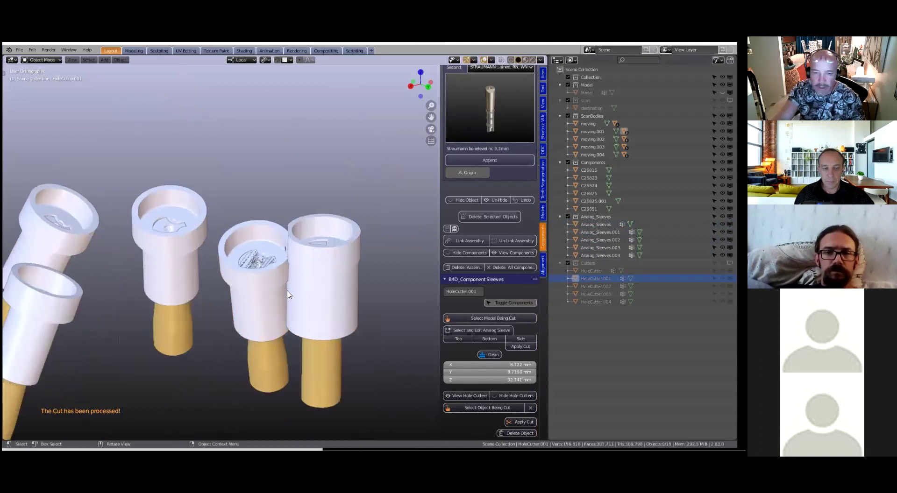
middle_click_drag(321, 301, 373, 314)
scroll(284, 296, "up", 5)
Step: Hide components C26825.001, C26824 and C26825 and inspect the insides of the two cut sleeves
left_click(331, 293)
key("h")
scroll(328, 333, "up", 3)
middle_click_drag(190, 236, 225, 229)
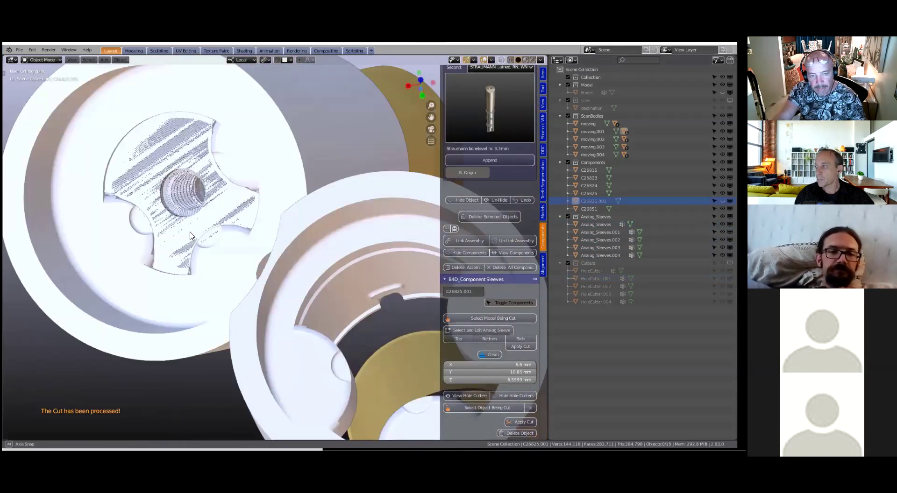
left_click(190, 236)
key("h")
left_click(135, 201)
key("h")
middle_click_drag(233, 264, 243, 379)
Step: Unhide the Model and all components, and hide the scan bodies moving.001, moving.002 and moving.003
key("alt+h")
scroll(237, 294, "up", 3)
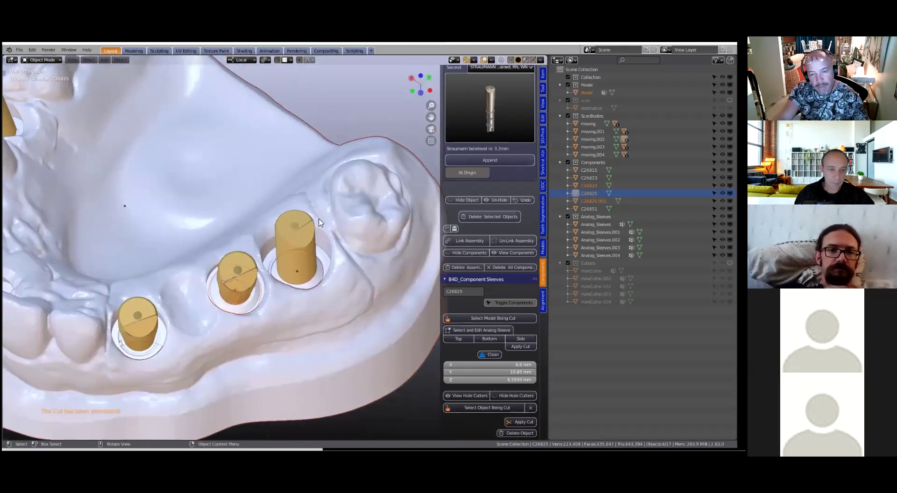
left_click(305, 236)
key("h")
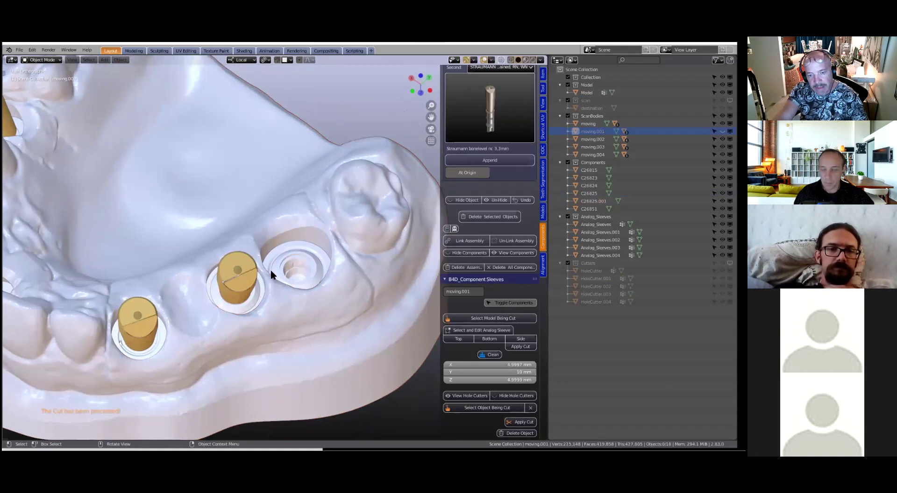
left_click(243, 286)
key("h")
left_click(147, 331)
key("h")
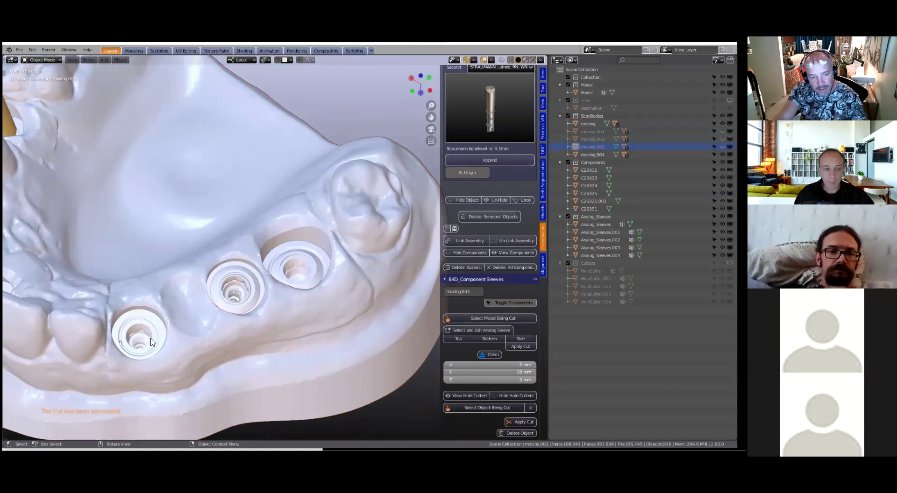
Step: Hide one more object at the exposed sleeves, inspect the area, undo the hiding and view the sleeve holes in the model
scroll(257, 287, "up", 3)
left_click(297, 270)
key("h")
scroll(294, 288, "down", 3)
middle_click_drag(296, 297, 294, 286)
key("ctrl+z")
key("ctrl+z")
scroll(299, 297, "down", 3)
scroll(294, 287, "up", 3)
scroll(291, 293, "down", 3)
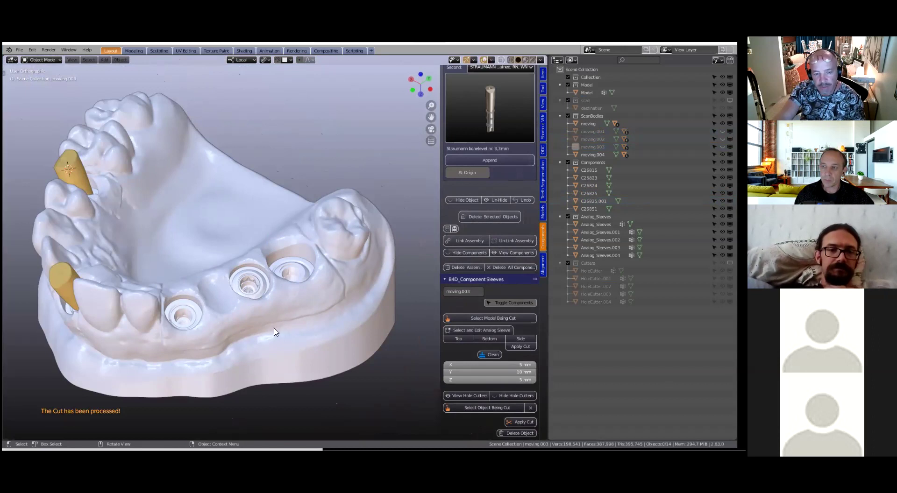
Step: Widen the 3D viewport and hide the two remaining scan bodies, moving.004 and moving
scroll(206, 357, "up", 3)
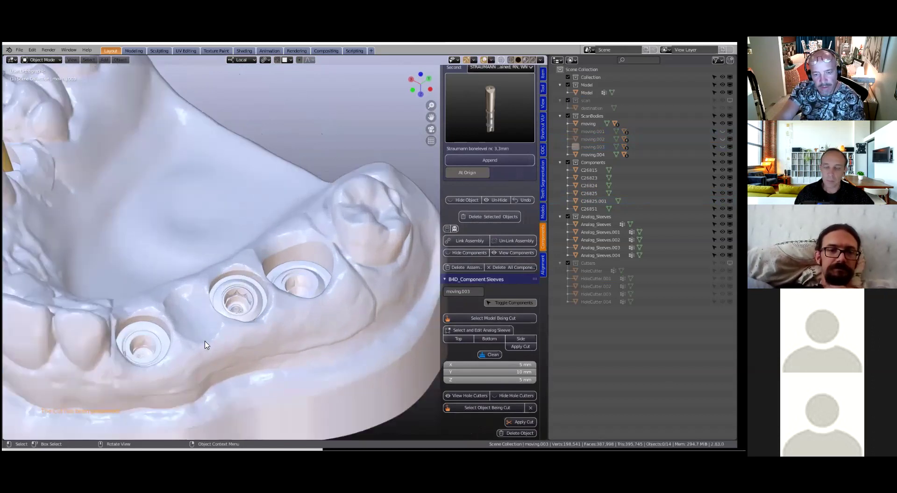
scroll(254, 333, "down", 2)
middle_click_drag(258, 326, 313, 287)
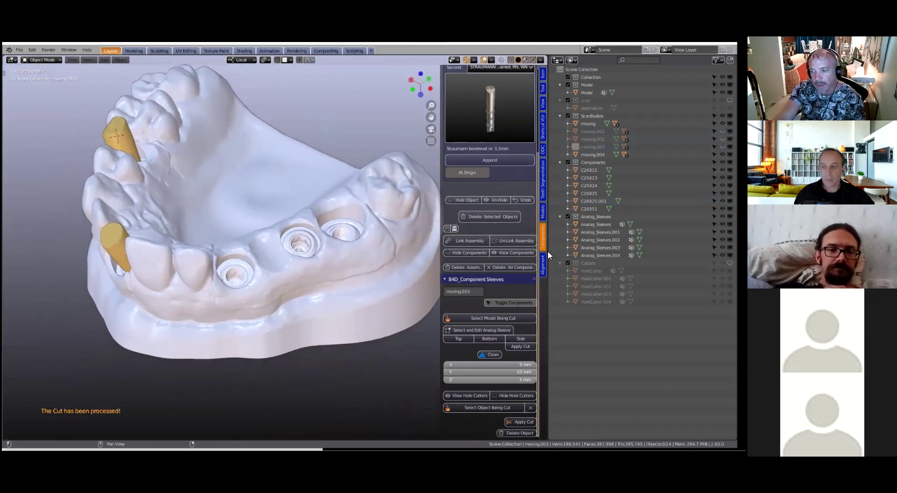
left_click_drag(549, 255, 689, 263)
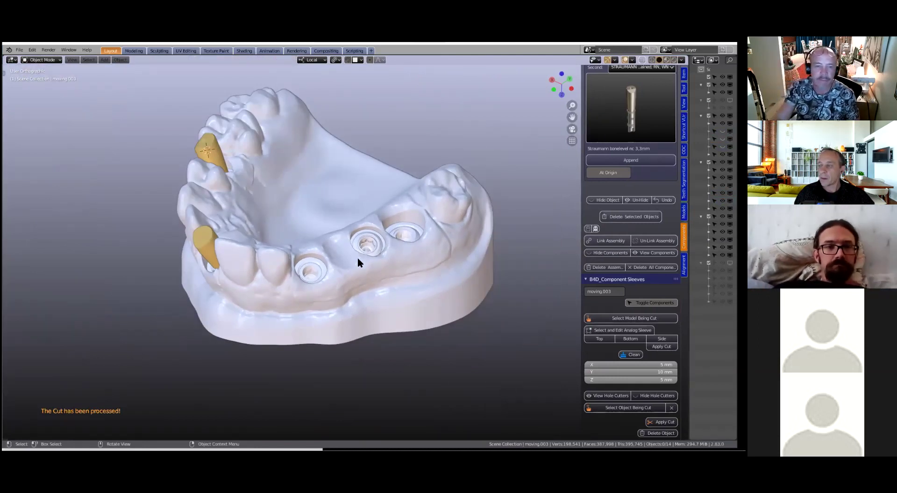
left_click(207, 241)
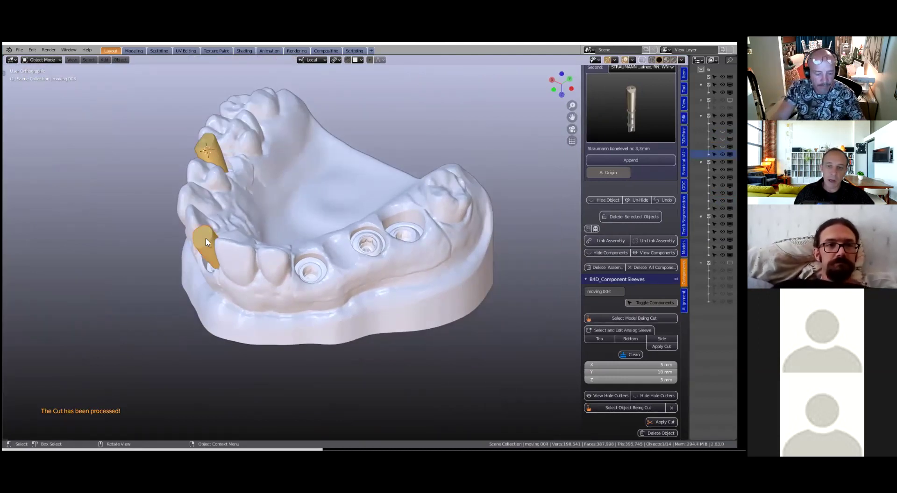
key("Delete")
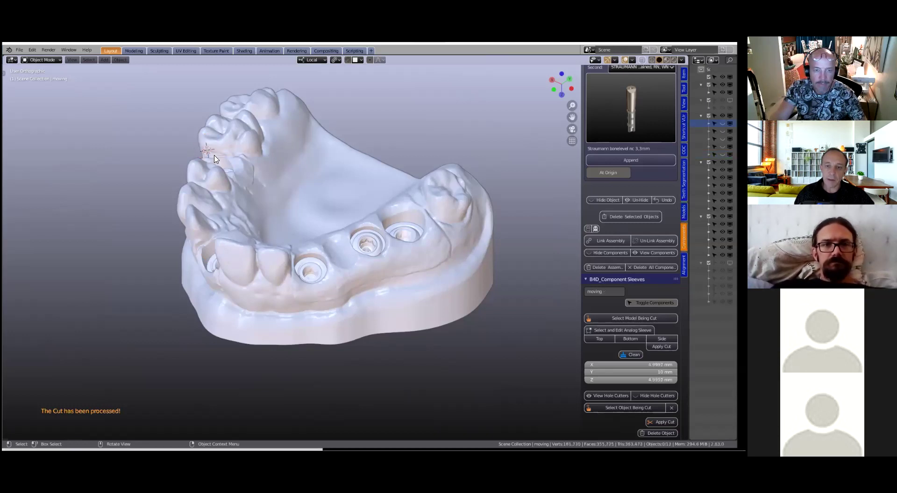
Step: Select component C26851 and examine the sleeve holes from above and from the underside of the model base
middle_click_drag(234, 247, 345, 324)
scroll(345, 326, "up", 3)
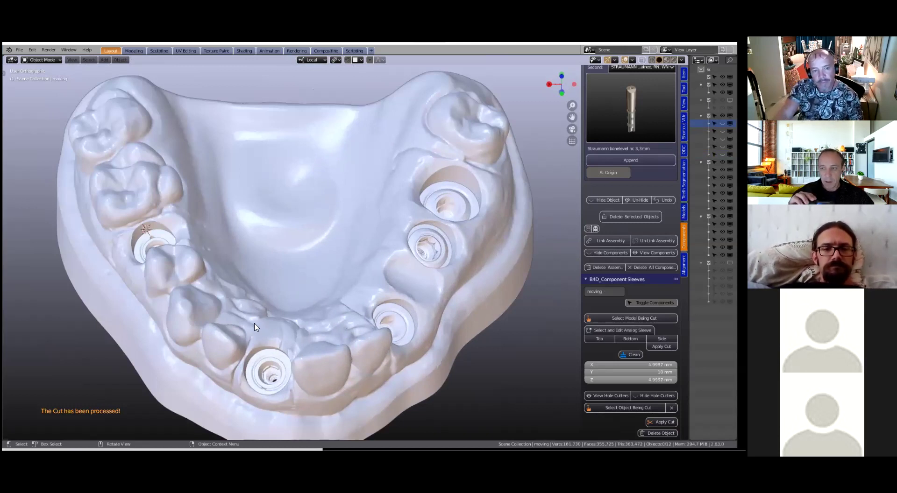
scroll(255, 327, "down", 1)
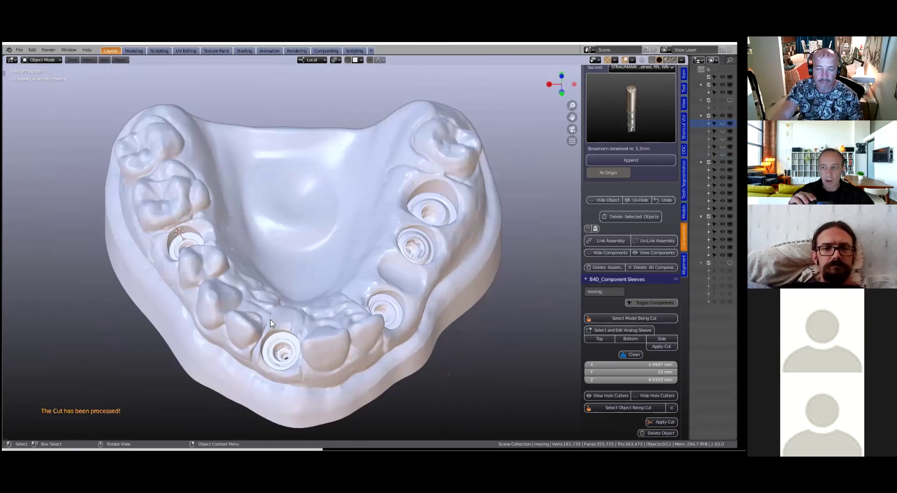
left_click(287, 346)
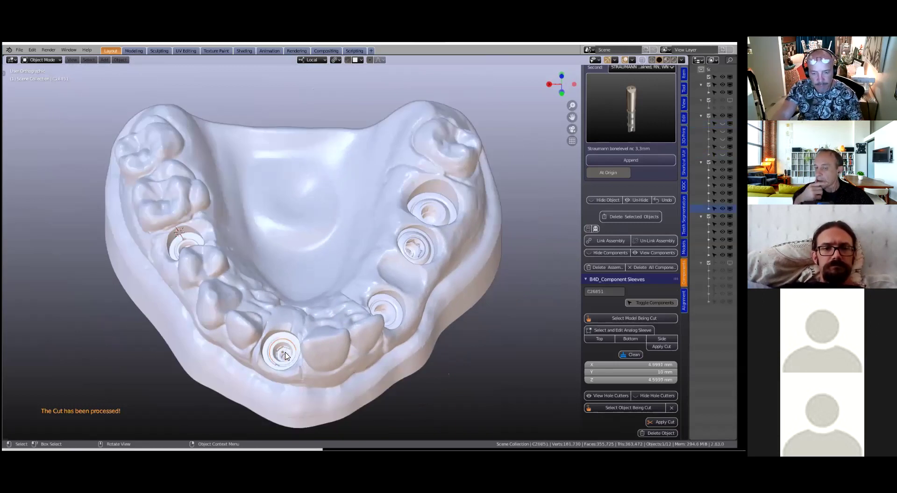
scroll(285, 354, "up", 1)
scroll(285, 353, "down", 2)
middle_click_drag(287, 337, 292, 198)
middle_click_drag(352, 349, 346, 396)
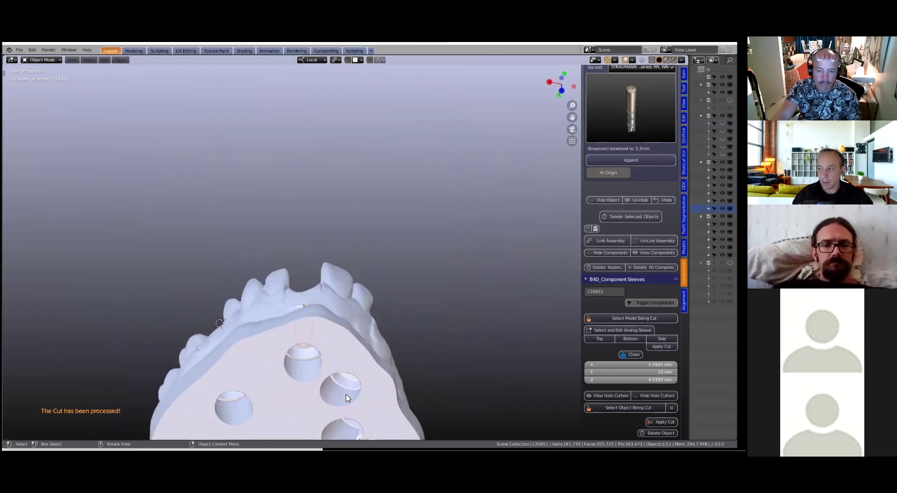
middle_click_drag(342, 318, 358, 306)
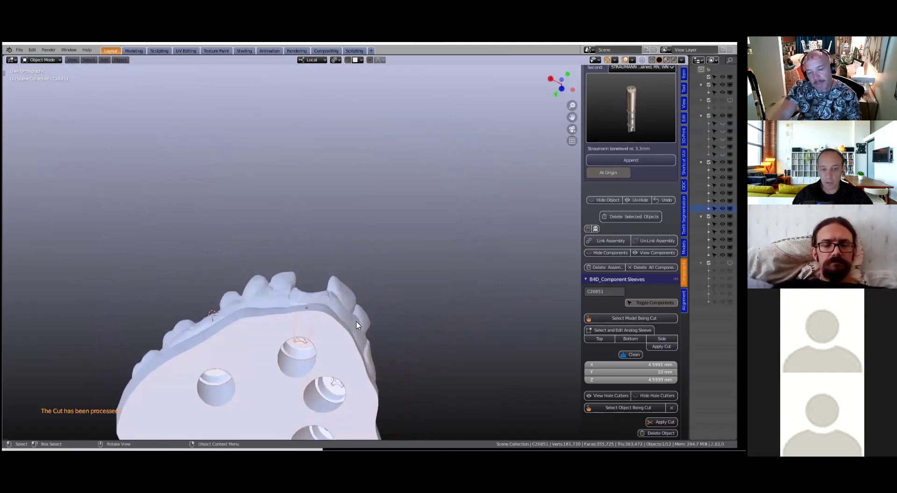
middle_click_drag(351, 340, 355, 268)
scroll(329, 297, "up", 2)
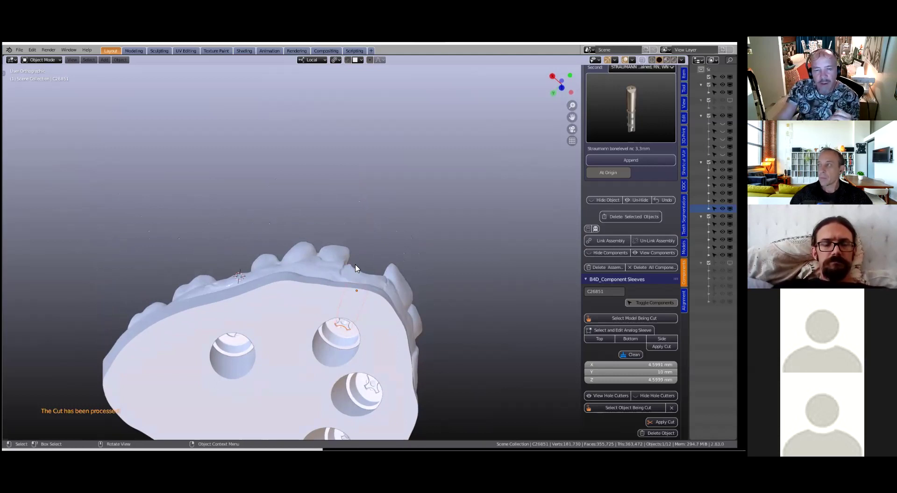
scroll(322, 320, "down", 2)
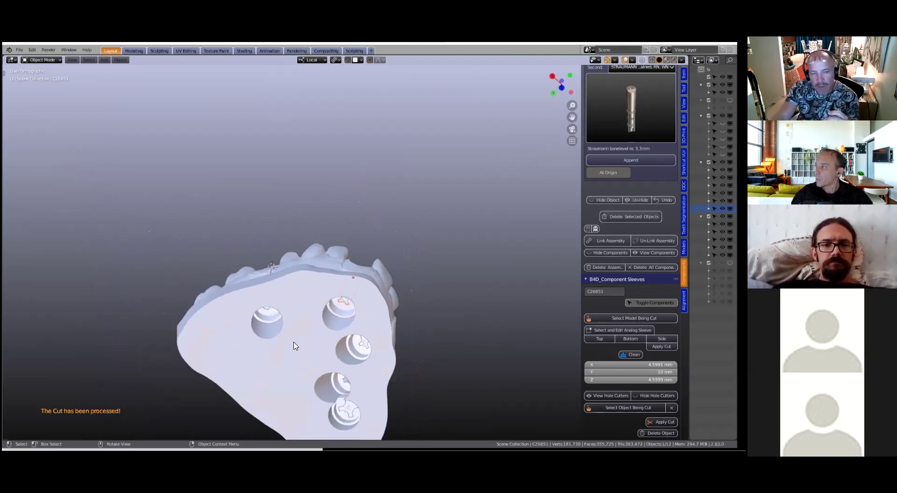
scroll(294, 347, "up", 3)
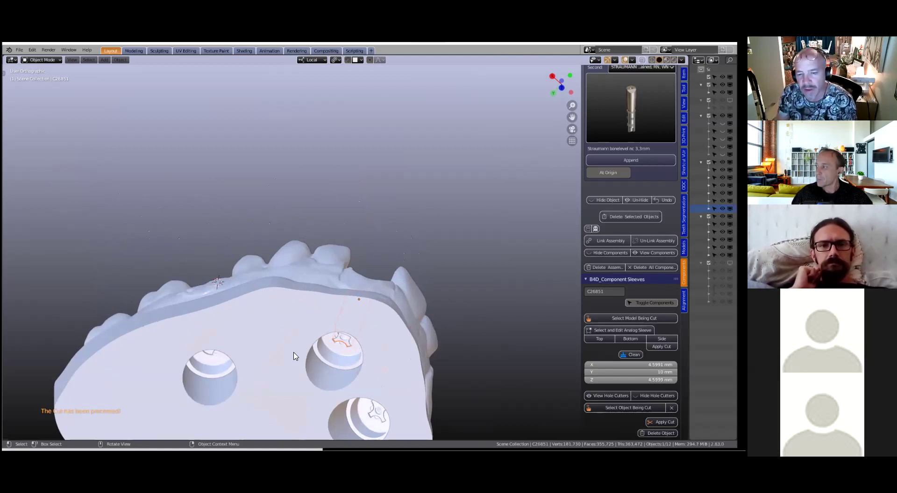
scroll(294, 356, "down", 3)
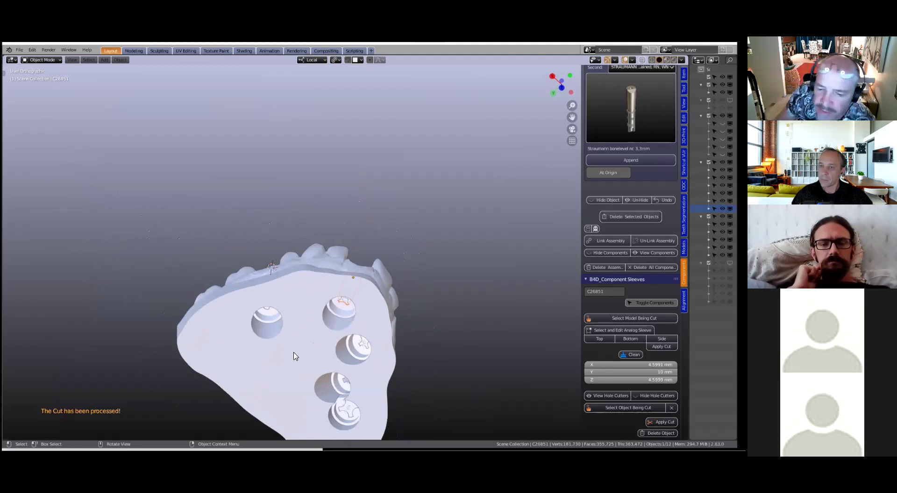
Step: Examine from the side how component C26851 sits in its sleeve between the front teeth
mouse_move(300, 332)
middle_mouse_down()
mouse_move(280, 421)
mouse_move(307, 363)
mouse_move(310, 327)
middle_mouse_up()
scroll(307, 364, "up", 3)
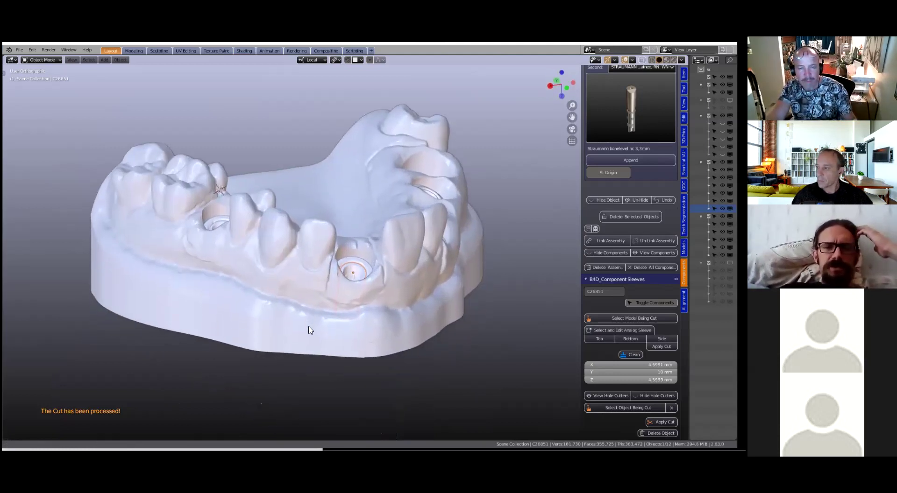
scroll(311, 331, "up", 3)
scroll(310, 330, "down", 1)
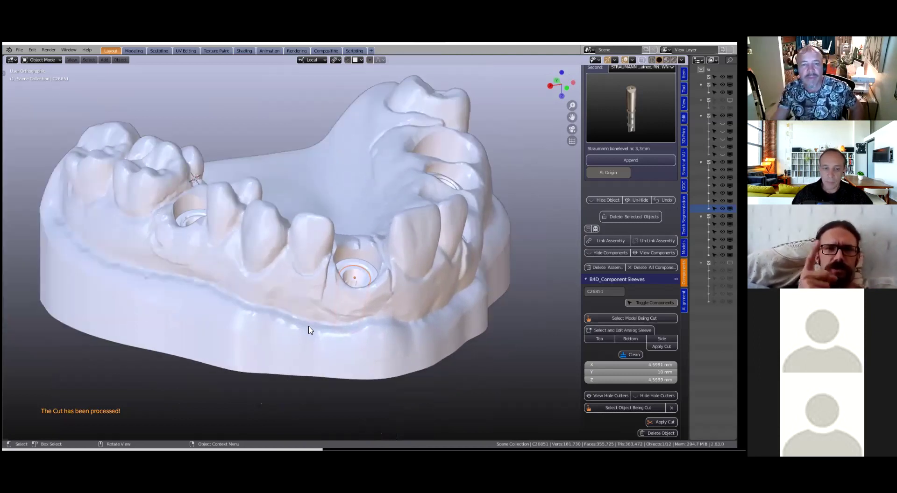
scroll(365, 280, "up", 1)
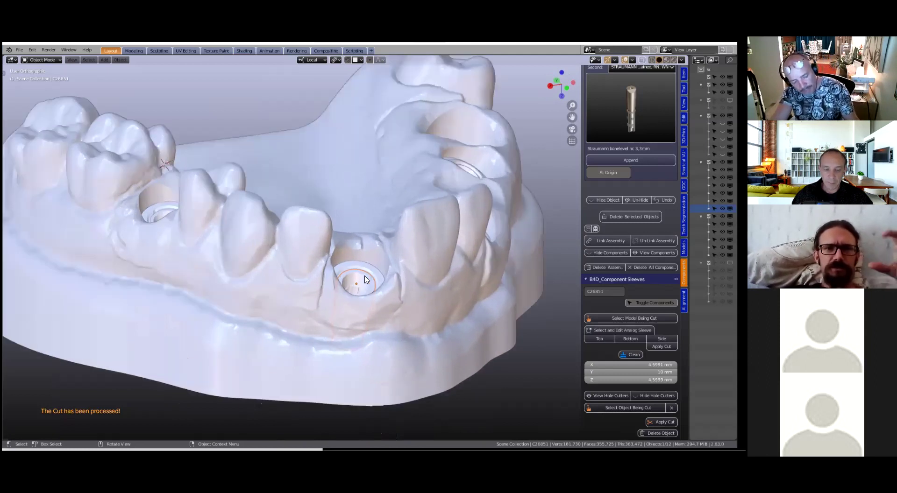
scroll(364, 280, "down", 1)
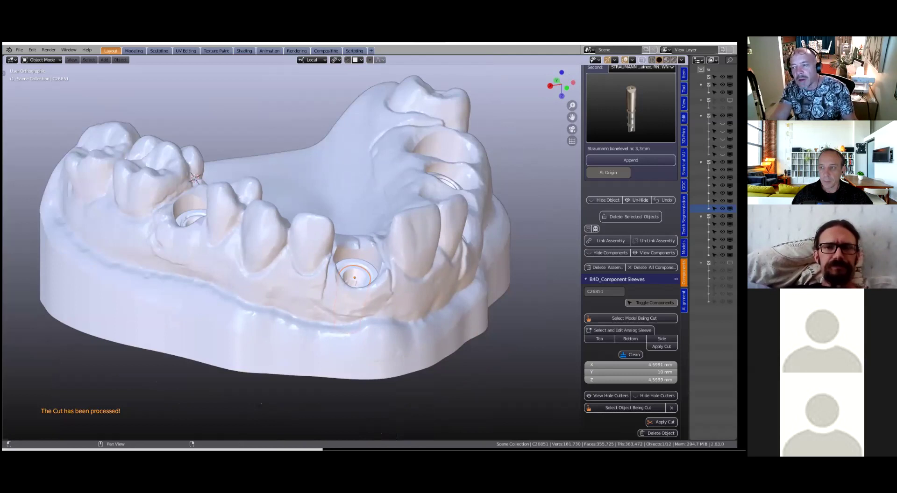
Step: Widen the outliner and hide the whole Components and ScanBodies collections
left_click_drag(689, 178, 523, 178)
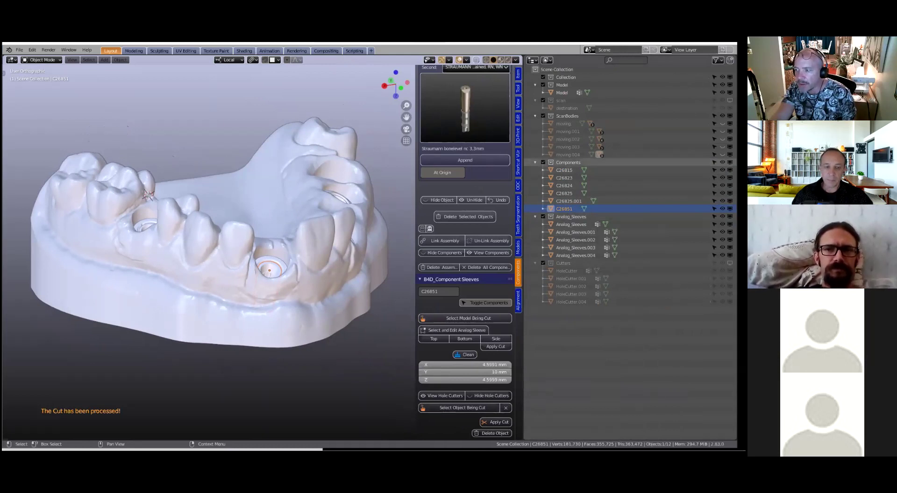
left_click(729, 162)
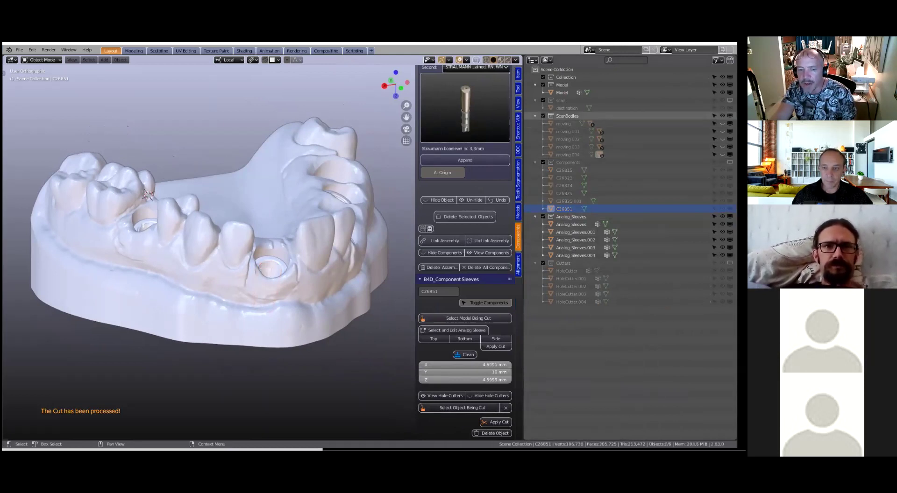
left_click(730, 115)
Step: Select all five analog sleeves together with the Model, making the Model the active object
middle_click_drag(212, 278, 147, 267)
scroll(144, 262, "up", 5)
middle_click_drag(73, 206, 79, 206)
left_click(82, 208)
scroll(206, 254, "down", 1)
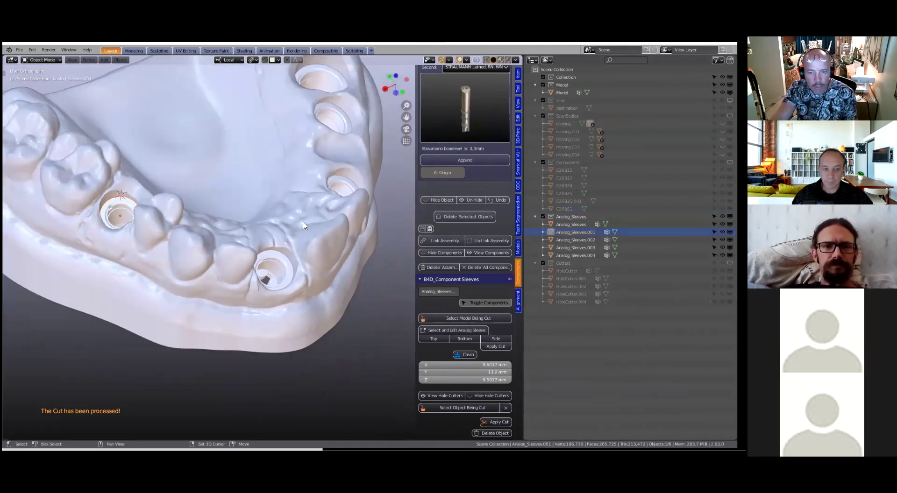
left_click(281, 264, "shift")
left_click(342, 180, "shift")
left_click(336, 116, "shift")
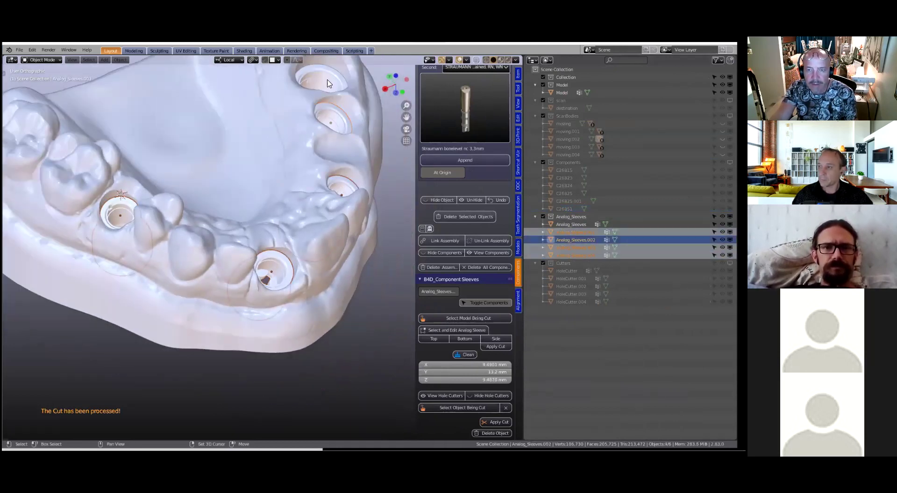
left_click(327, 83, "shift")
left_click(199, 180, "shift")
scroll(71, 115, "down", 3)
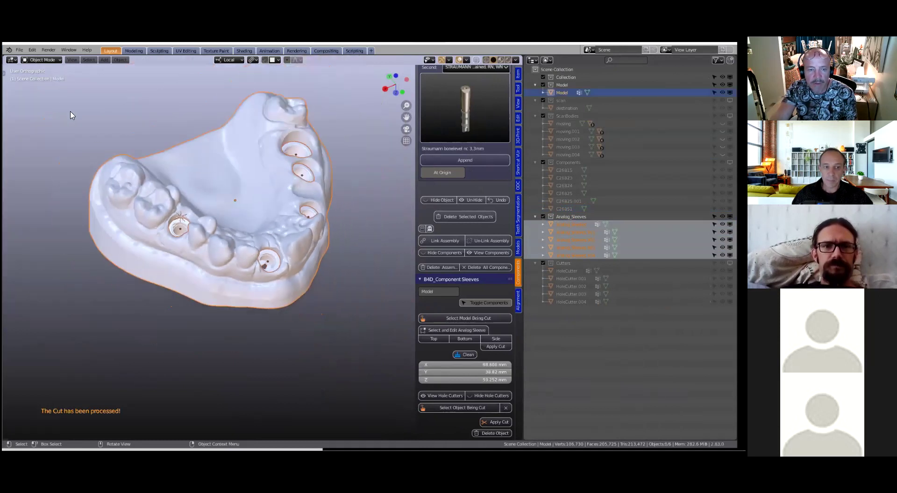
Step: Check the file import and export commands, and inspect the insides of the empty sleeves from above
left_click(7, 48)
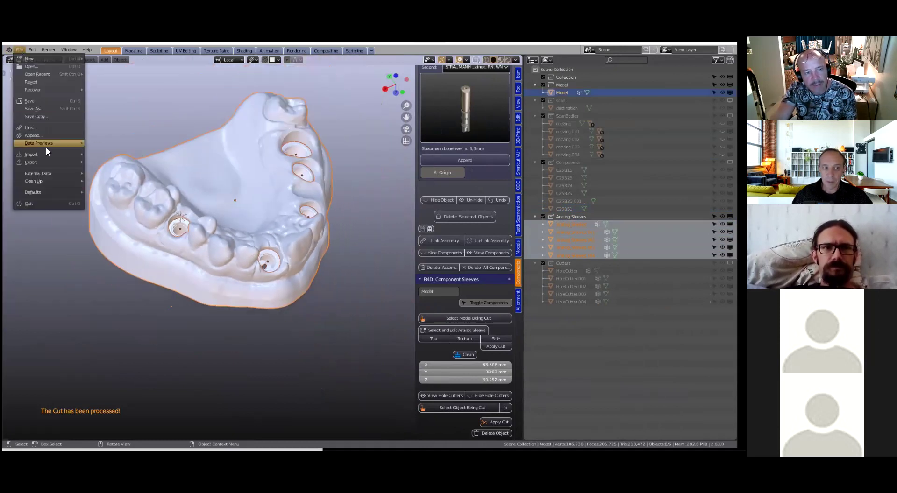
scroll(361, 306, "up", 3)
scroll(360, 306, "down", 2)
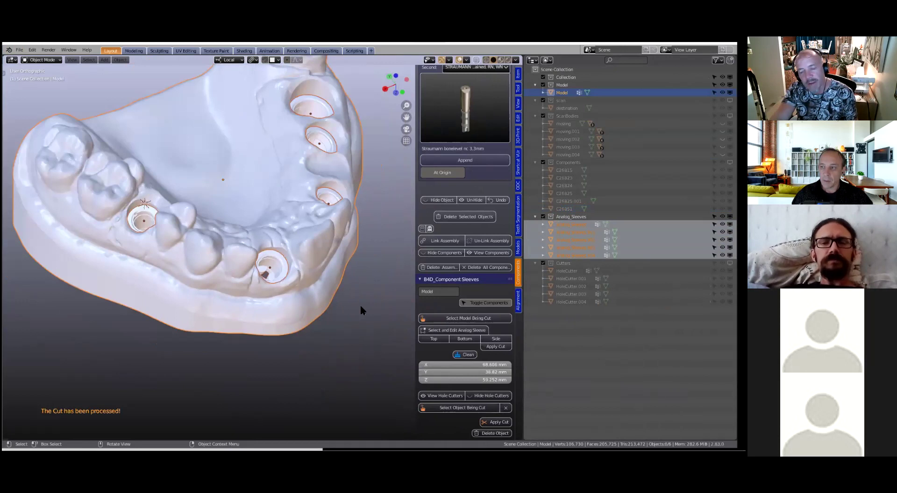
middle_click_drag(268, 250, 253, 240)
middle_click_drag(254, 182, 267, 340)
scroll(267, 340, "up", 5)
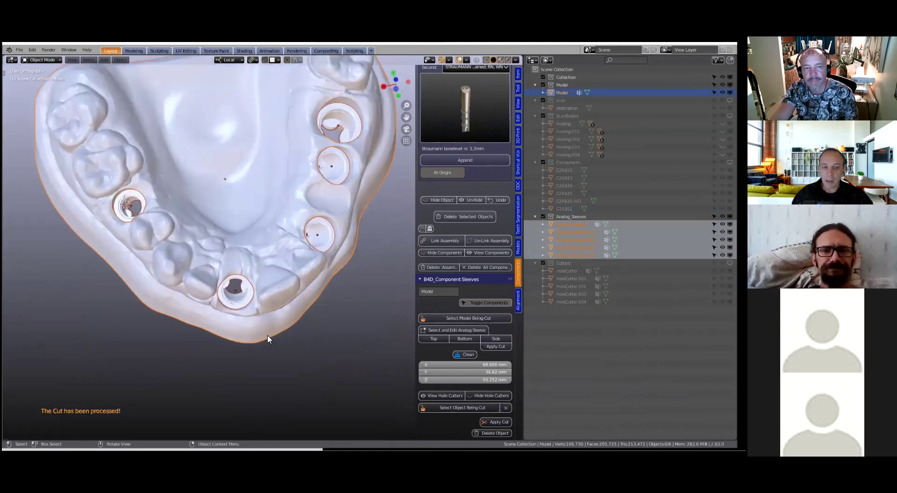
scroll(269, 337, "down", 1)
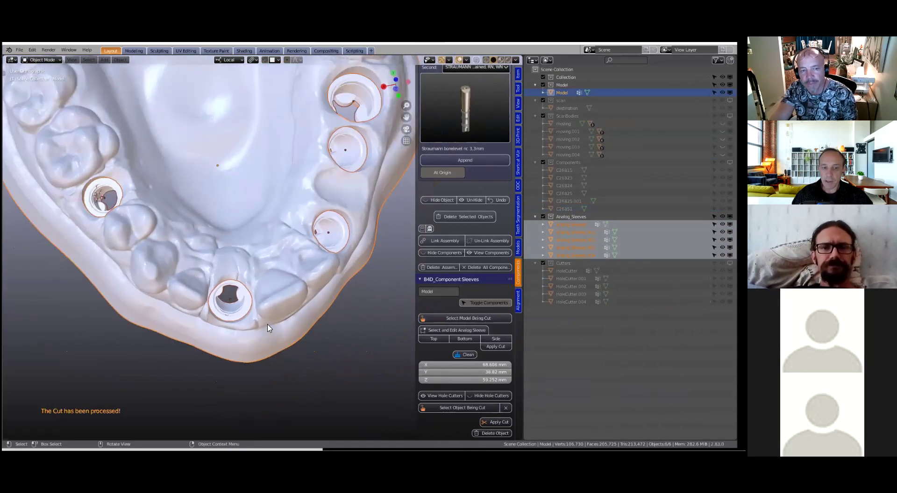
middle_click_drag(269, 327, 268, 311)
scroll(266, 309, "up", 1)
scroll(266, 308, "down", 2)
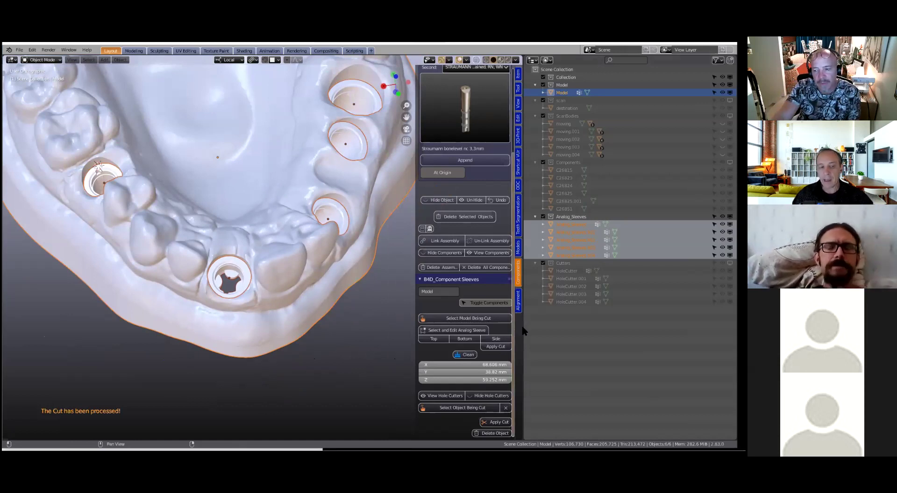
Step: Widen the 3D viewport and examine the selected model and sleeves from above and from the side
left_click_drag(523, 328, 701, 328)
middle_click_drag(387, 342, 386, 361)
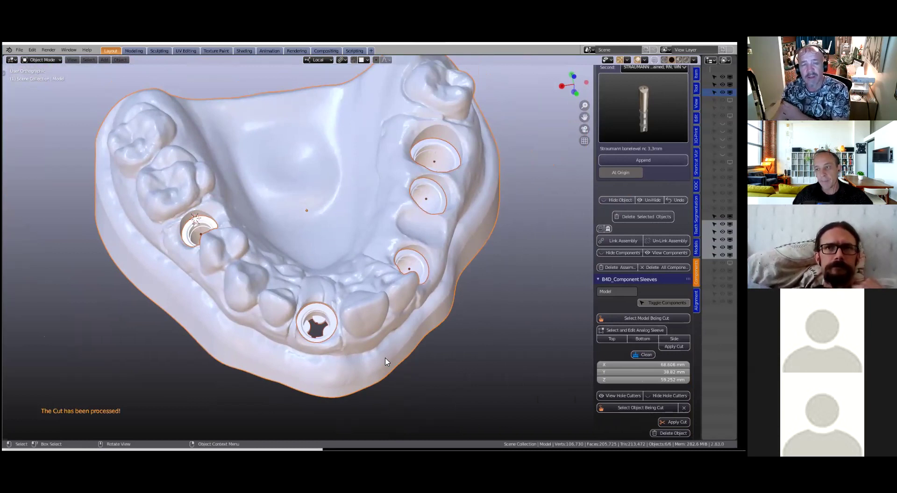
middle_click_drag(472, 332, 434, 278)
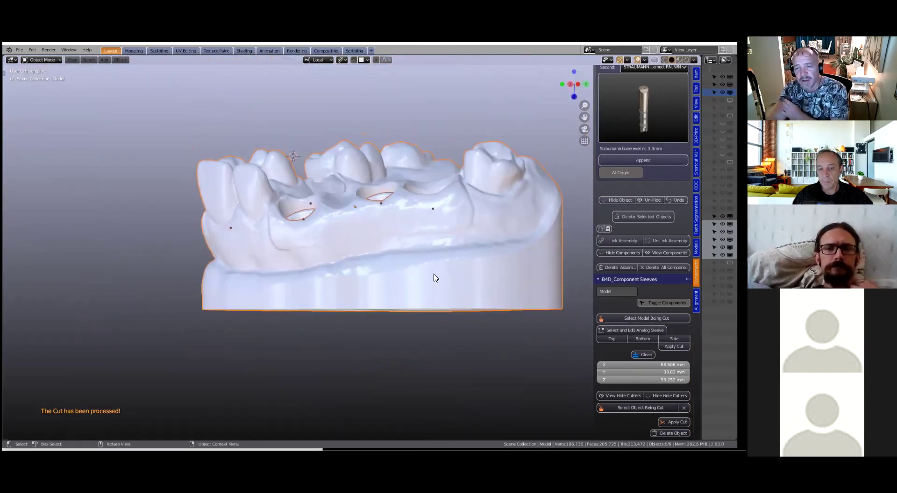
scroll(502, 243, "up", 3)
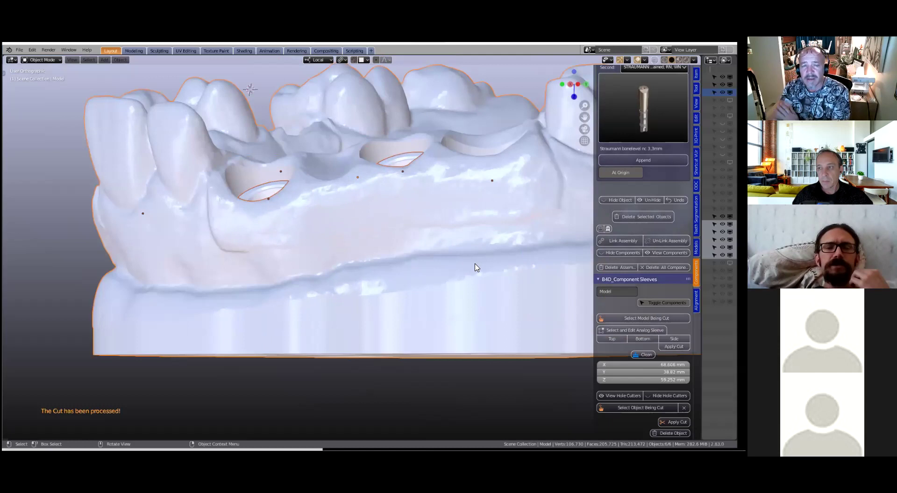
scroll(475, 267, "down", 2)
middle_click_drag(413, 295, 402, 347)
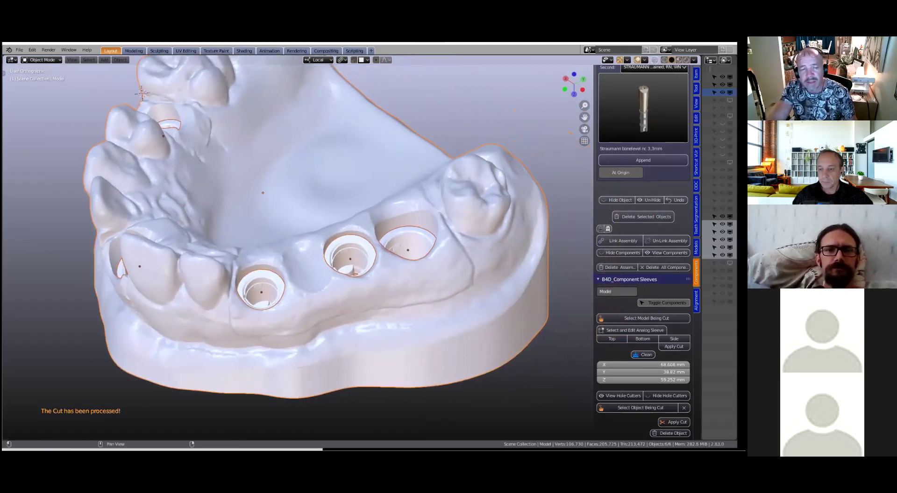
scroll(390, 319, "down", 1)
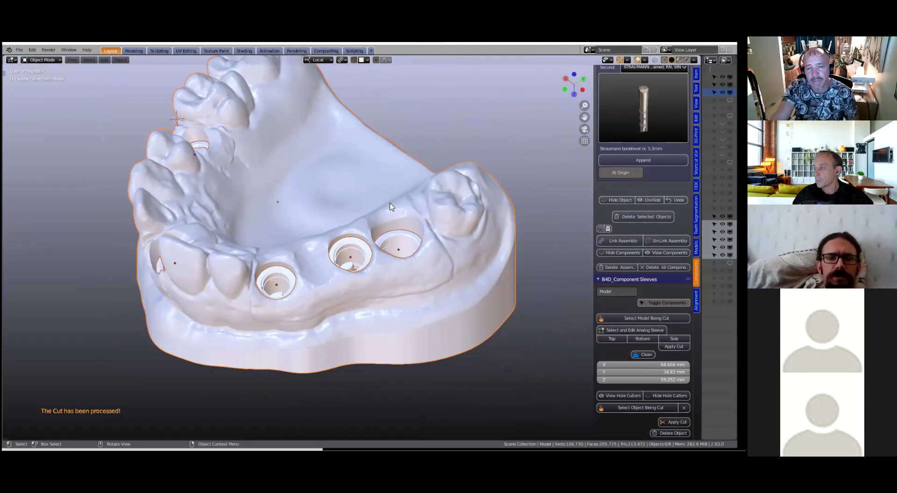
middle_click_drag(277, 239, 274, 265)
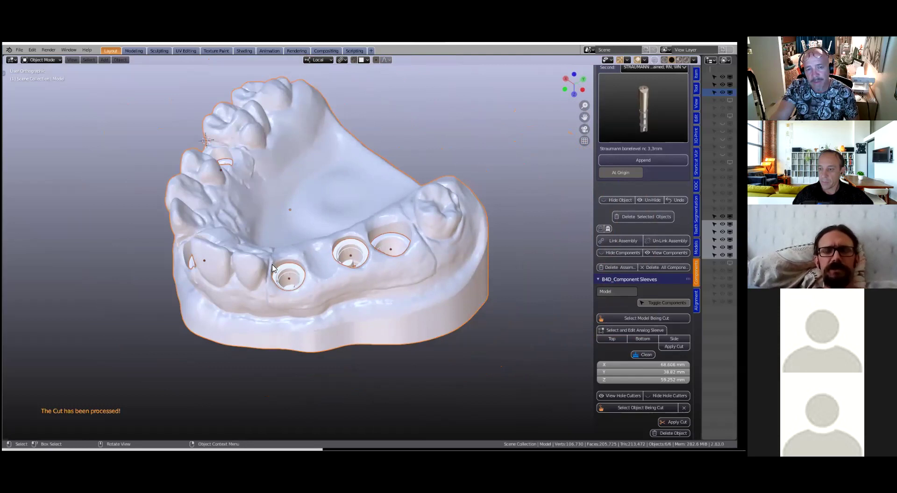
scroll(272, 265, "up", 1)
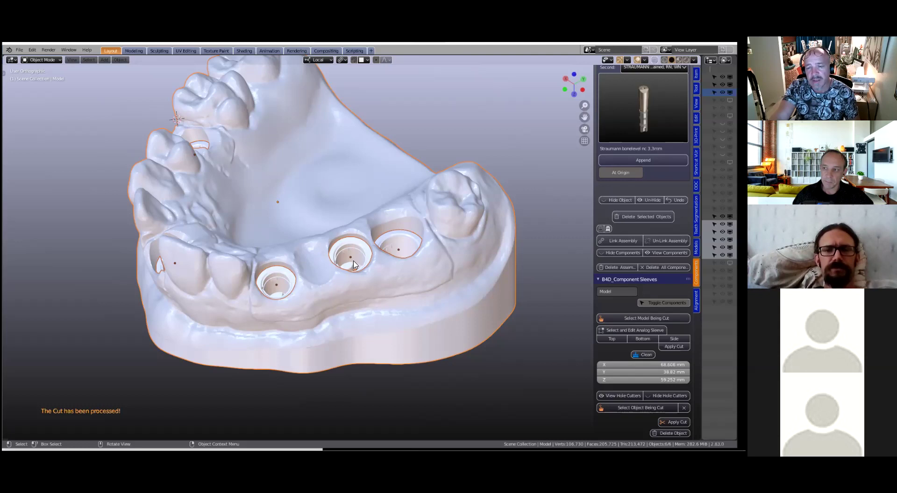
Step: Select only the analog sleeve beside the lone back molar and widen the component settings sidebar
scroll(352, 262, "up", 2)
scroll(357, 268, "down", 1)
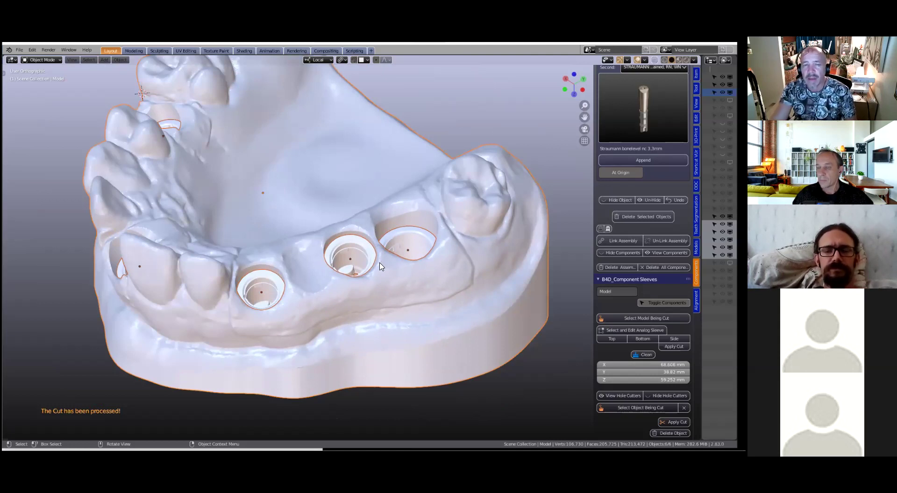
left_click(410, 240)
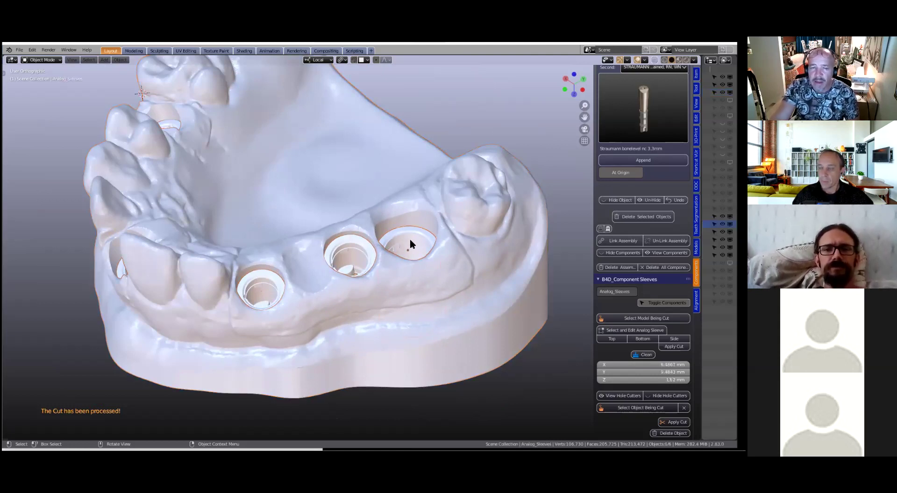
scroll(410, 240, "up", 1)
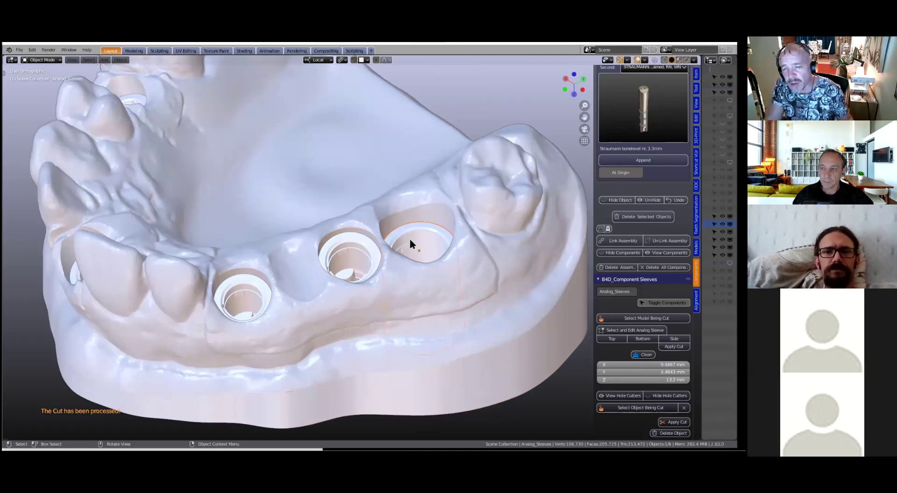
middle_click_drag(411, 285, 367, 278, "shift")
scroll(367, 277, "down", 1)
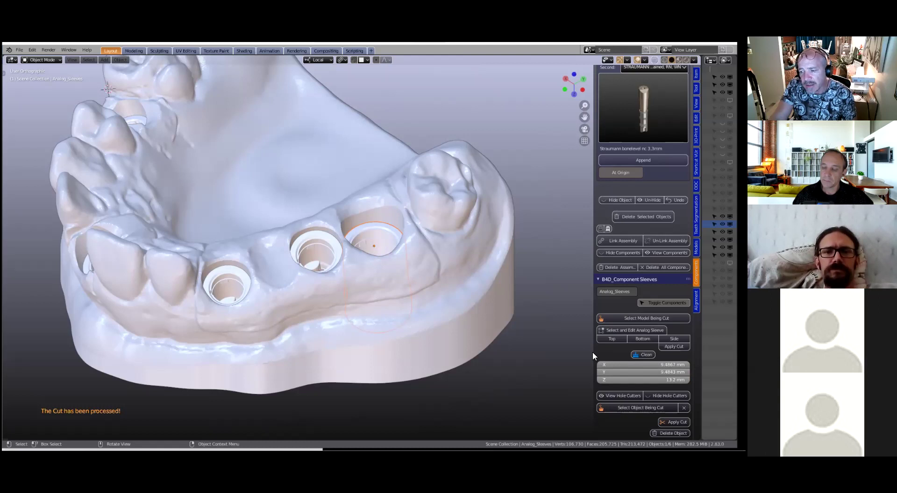
left_click_drag(593, 350, 509, 352)
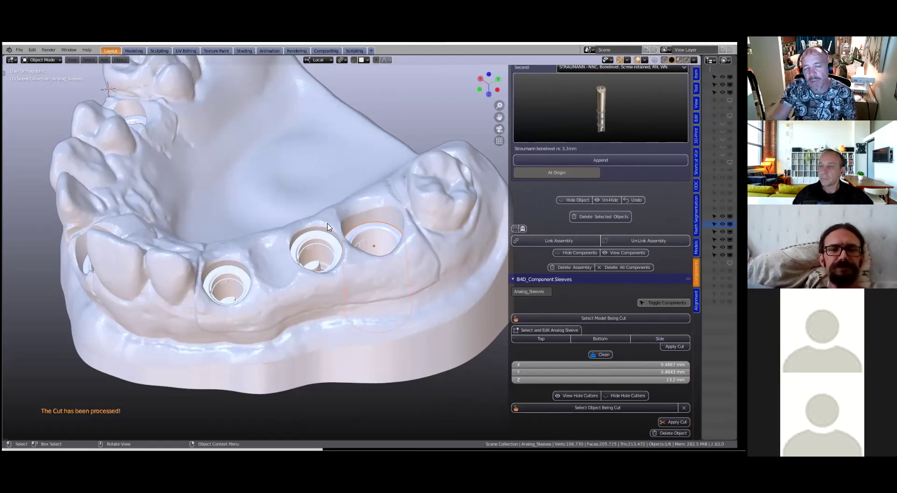
Step: Examine the sleeve openings across the whole model, including a steeper view down through the holes
scroll(327, 228, "up", 2)
scroll(326, 228, "down", 1)
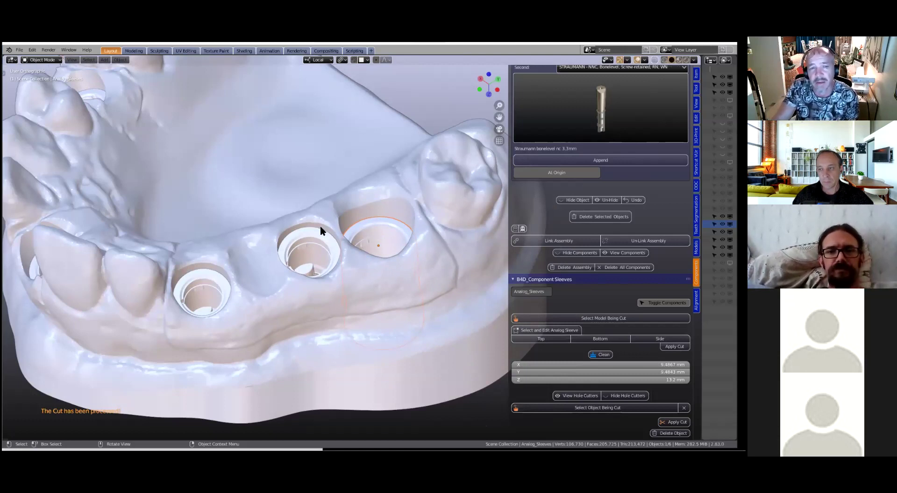
scroll(319, 290, "down", 2)
middle_click_drag(319, 290, 332, 301)
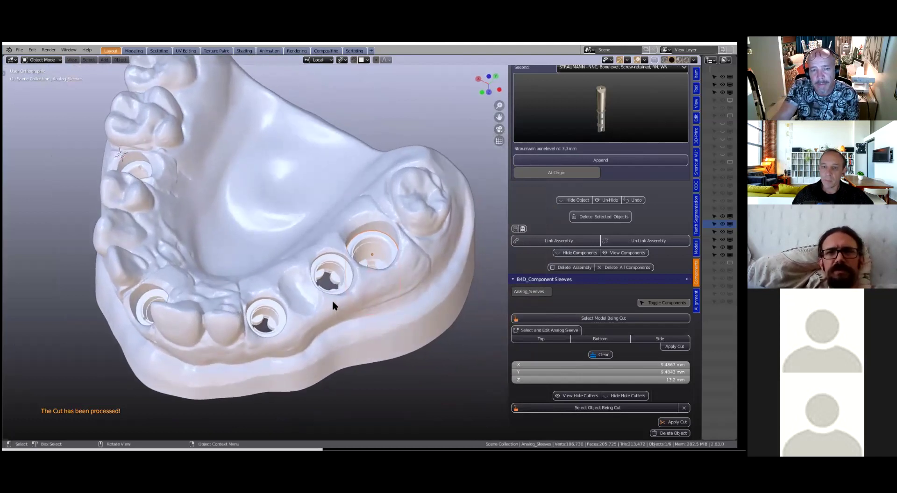
scroll(332, 301, "up", 1)
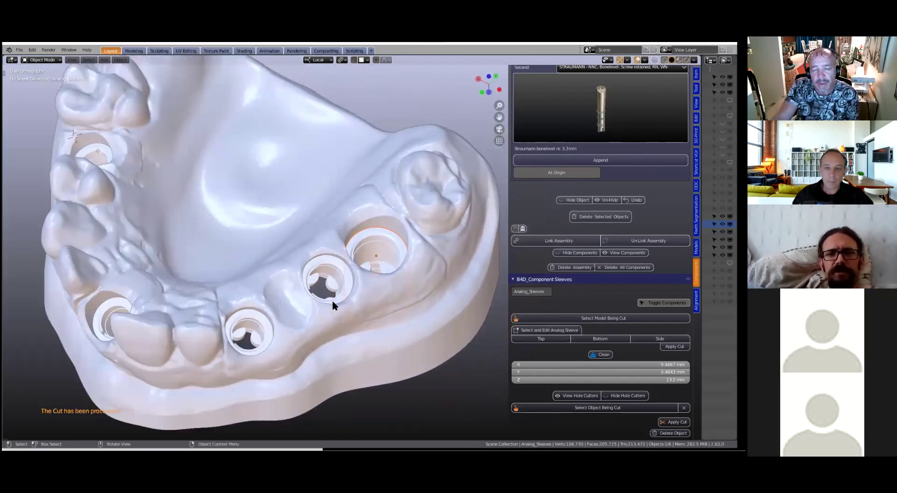
scroll(332, 301, "down", 2)
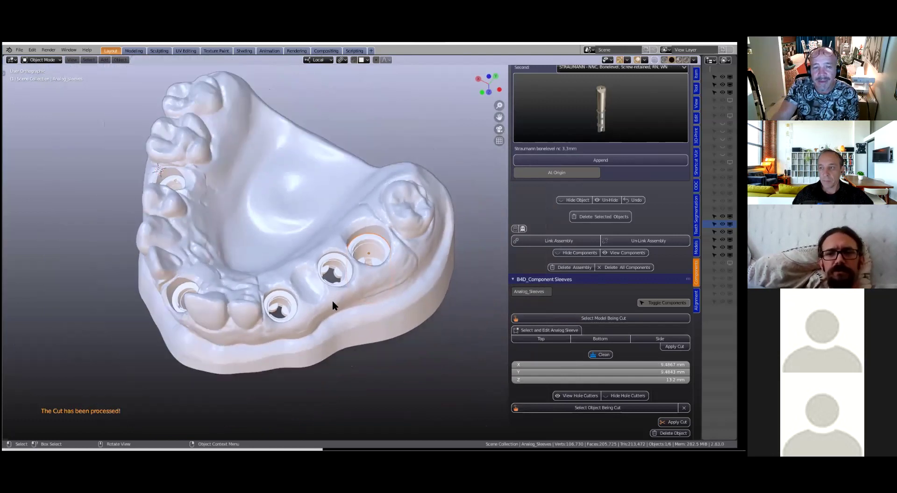
scroll(332, 301, "up", 2)
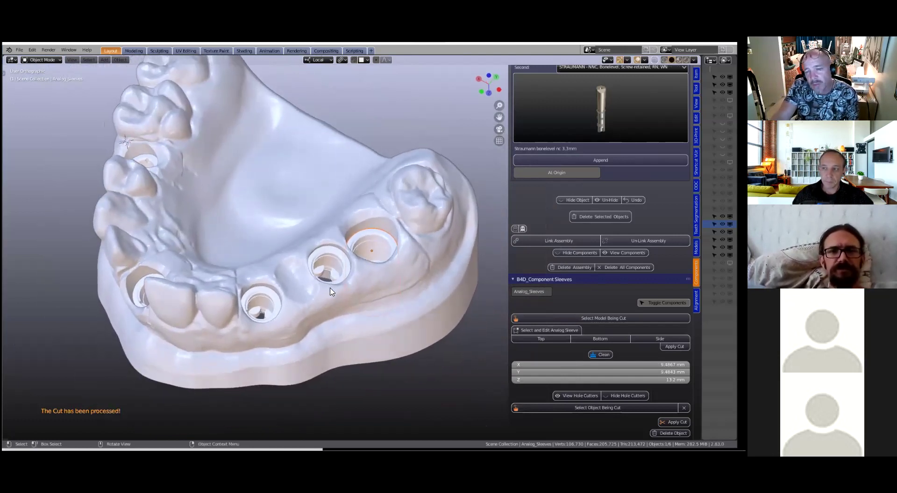
scroll(330, 292, "up", 1)
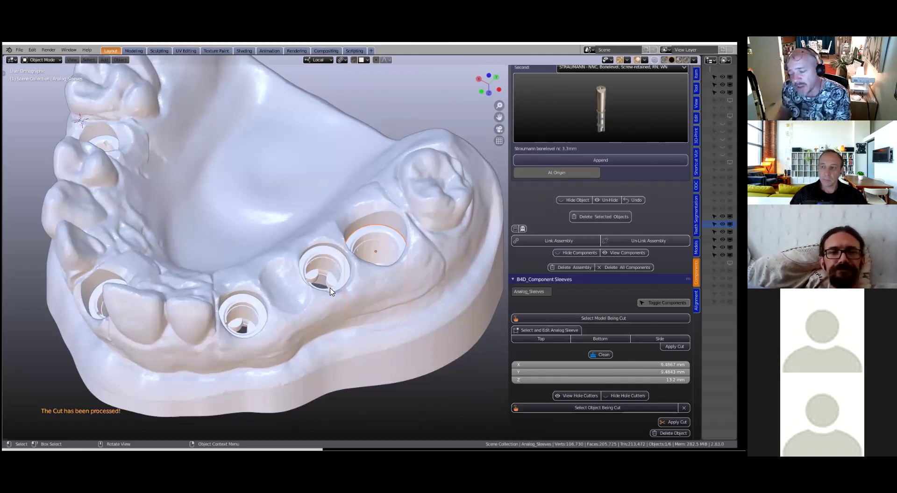
scroll(330, 292, "down", 3)
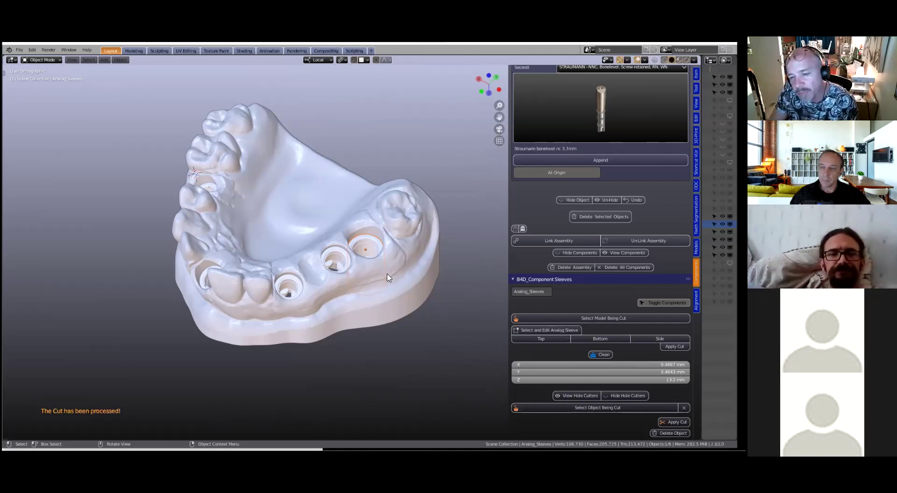
Step: Inspect the seating and interior of the selected analog sleeve and its neighbouring sleeves up close
scroll(386, 277, "up", 2)
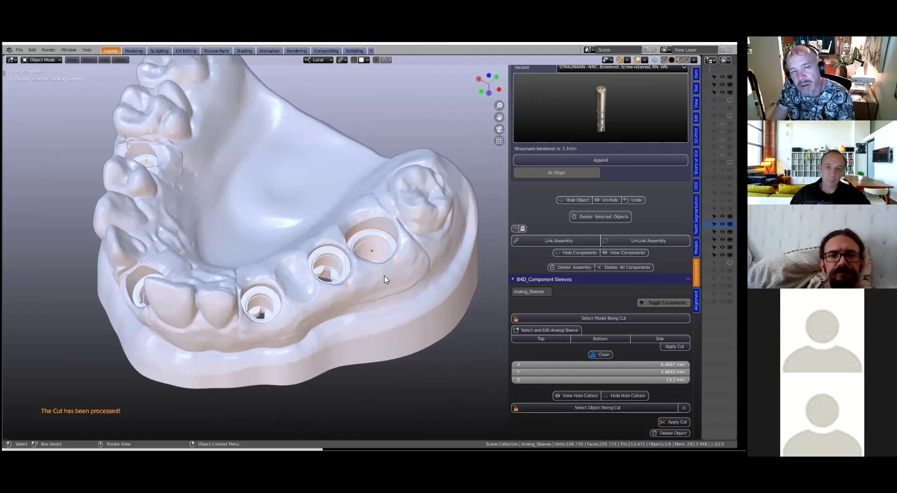
scroll(384, 279, "up", 1)
scroll(386, 295, "up", 1)
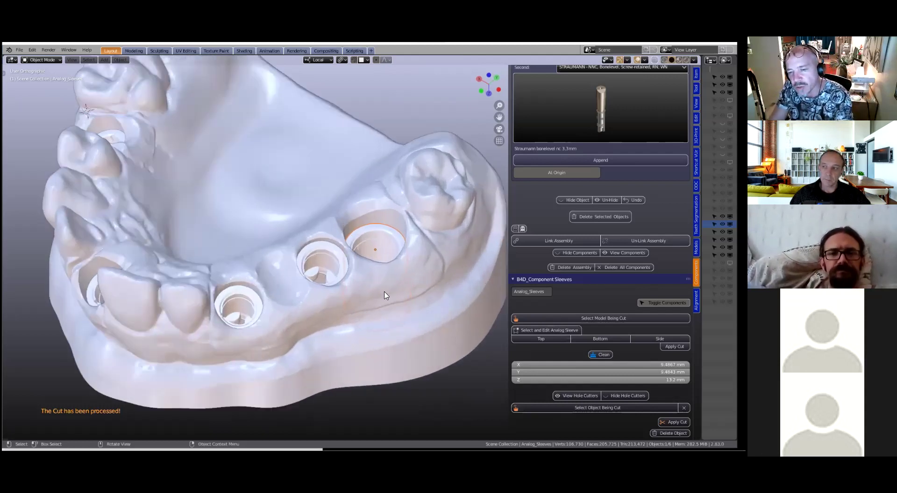
scroll(386, 295, "up", 4)
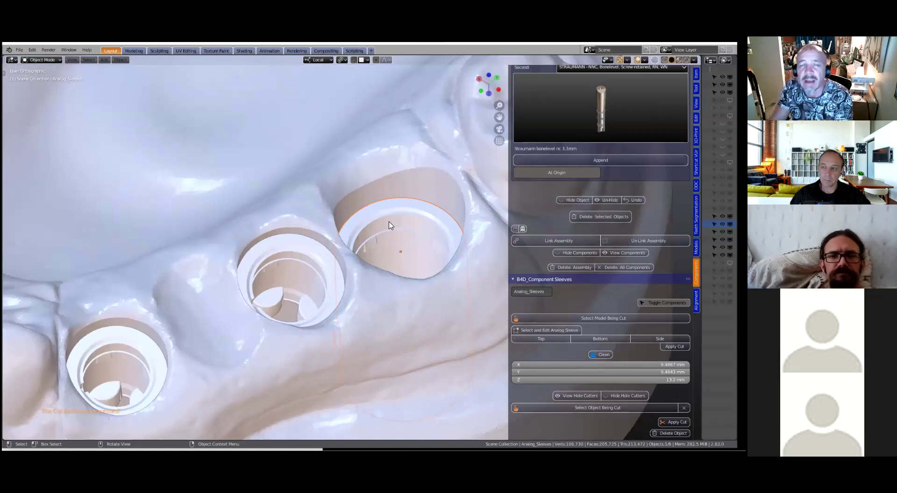
scroll(390, 226, "down", 3)
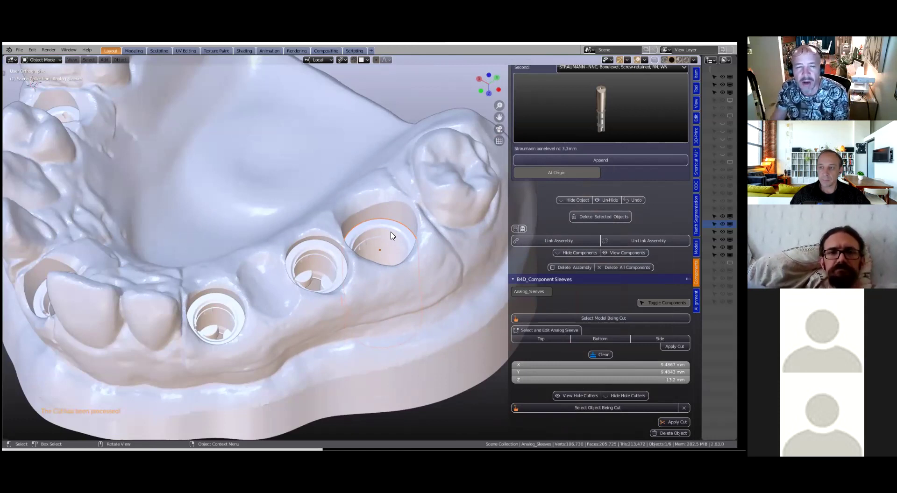
middle_click_drag(369, 285, 320, 287)
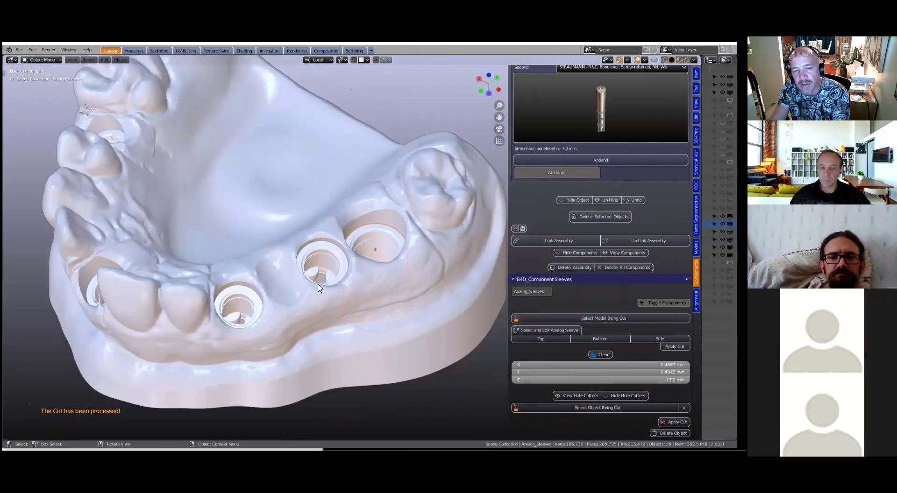
scroll(301, 311, "up", 2)
scroll(301, 311, "down", 2)
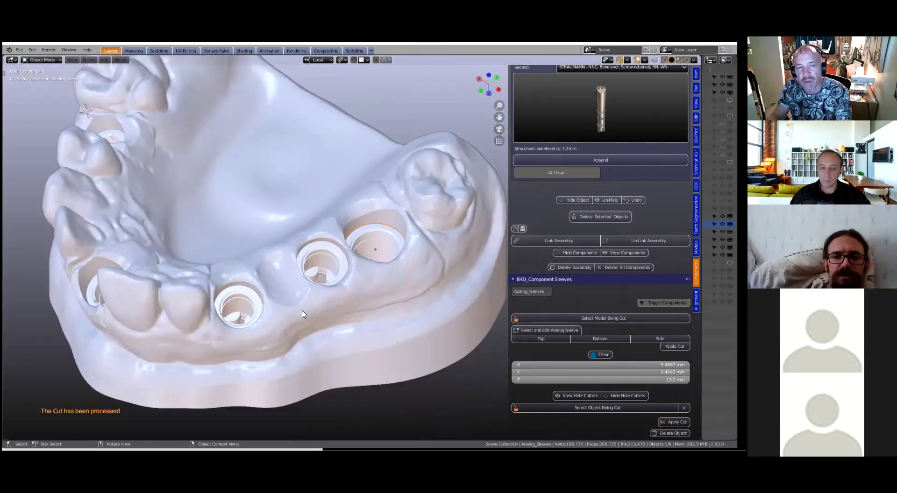